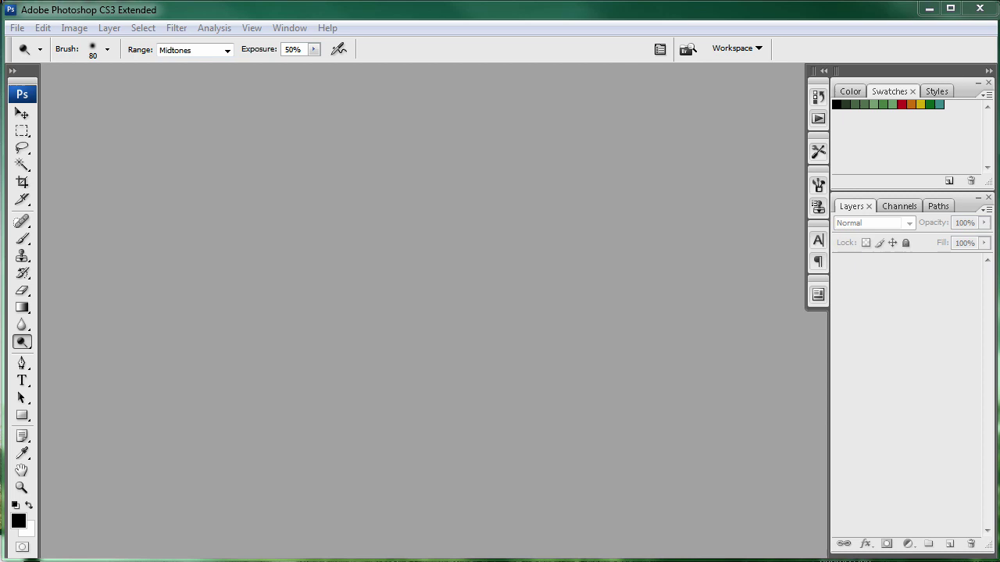
{"action": "key", "text": "alt+Tab"}
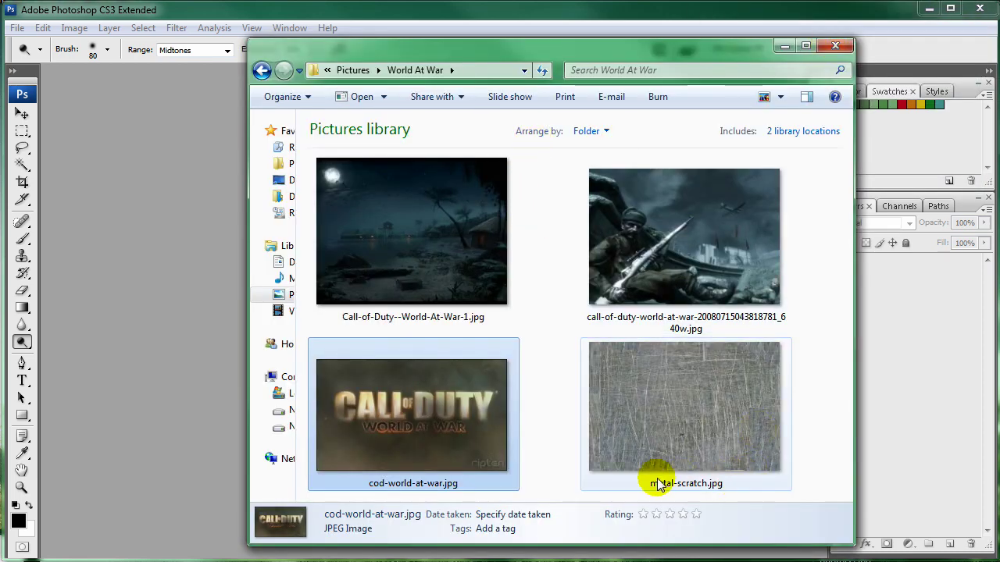
{"action": "left_click", "coordinate": [489, 239]}
{"action": "left_click", "coordinate": [640, 233]}
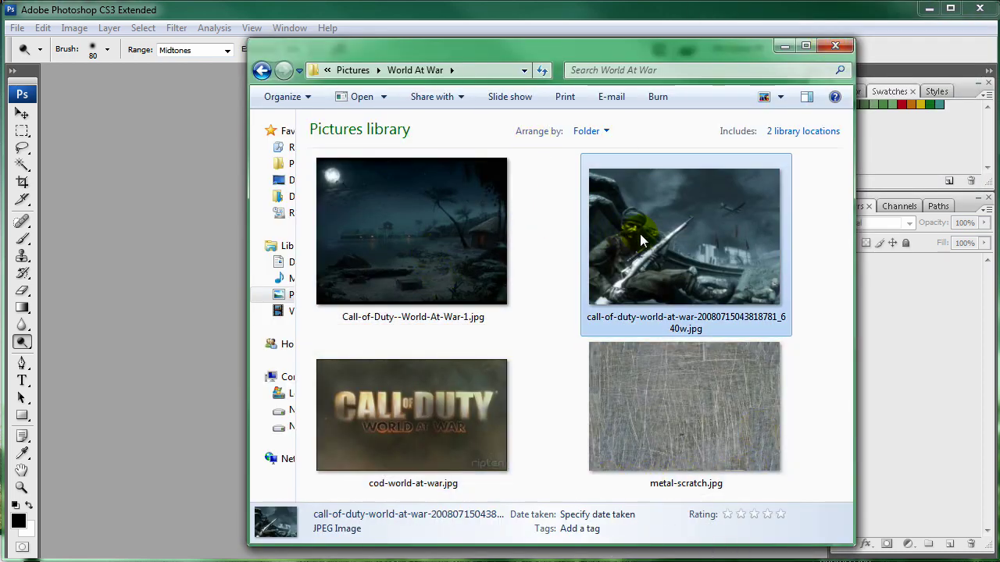
{"action": "left_click", "coordinate": [423, 450]}
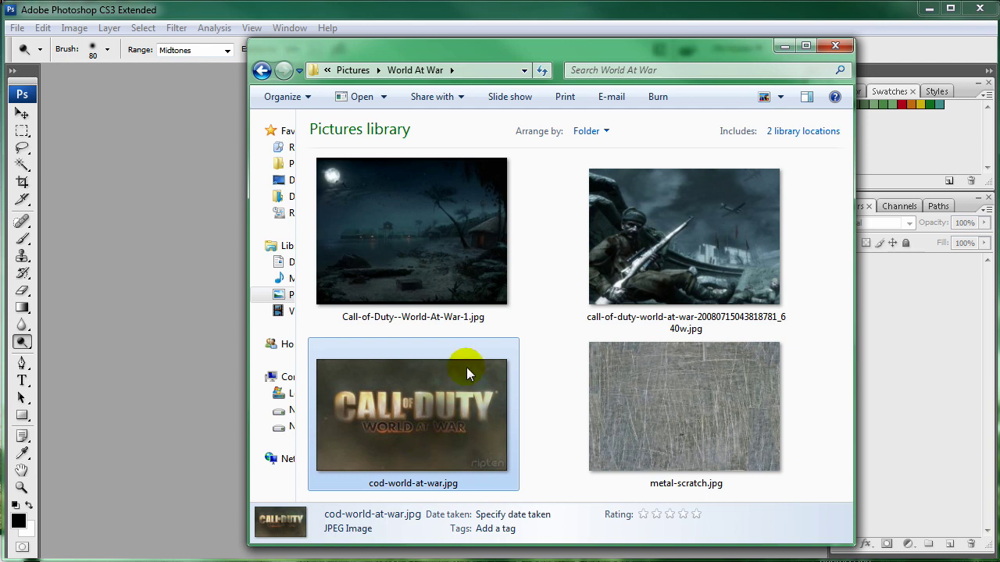
{"action": "left_click", "coordinate": [458, 285]}
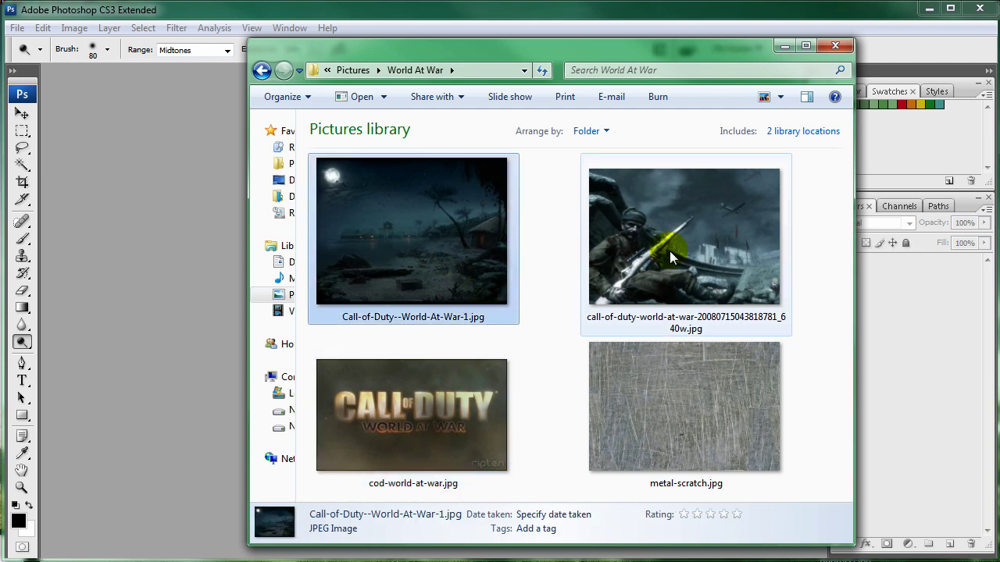
{"action": "left_click", "coordinate": [670, 250], "text": "ctrl"}
{"action": "left_click", "coordinate": [441, 404], "text": "shift"}
{"action": "left_click", "coordinate": [456, 254], "text": "ctrl"}
{"action": "left_click_drag", "start_coordinate": [456, 253], "coordinate": [152, 309]}
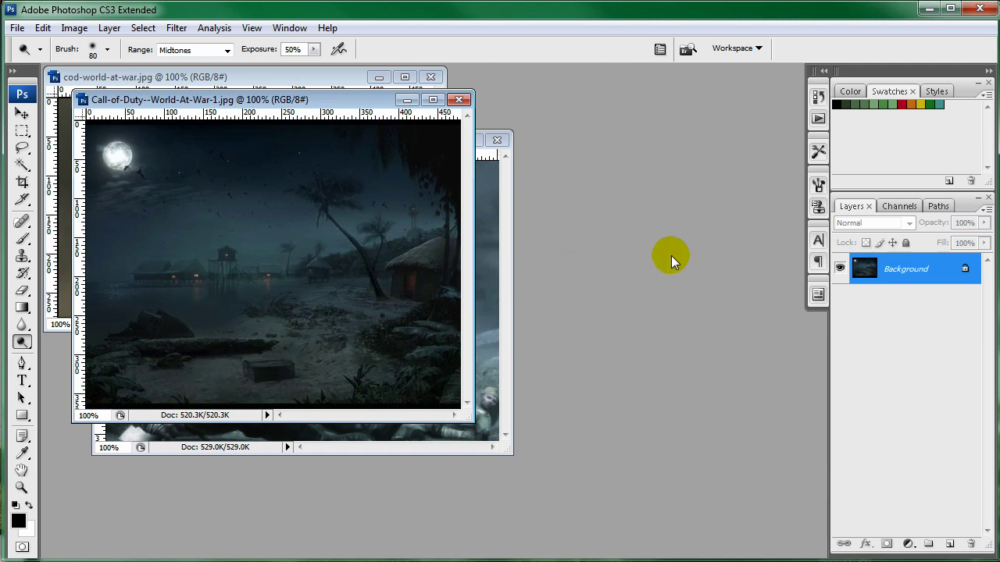
Create a 960 by 900 pixel, 72 pixels/inch RGB document with a transparent background and enlarge its window around the canvas.
{"action": "key", "text": "ctrl+n"}
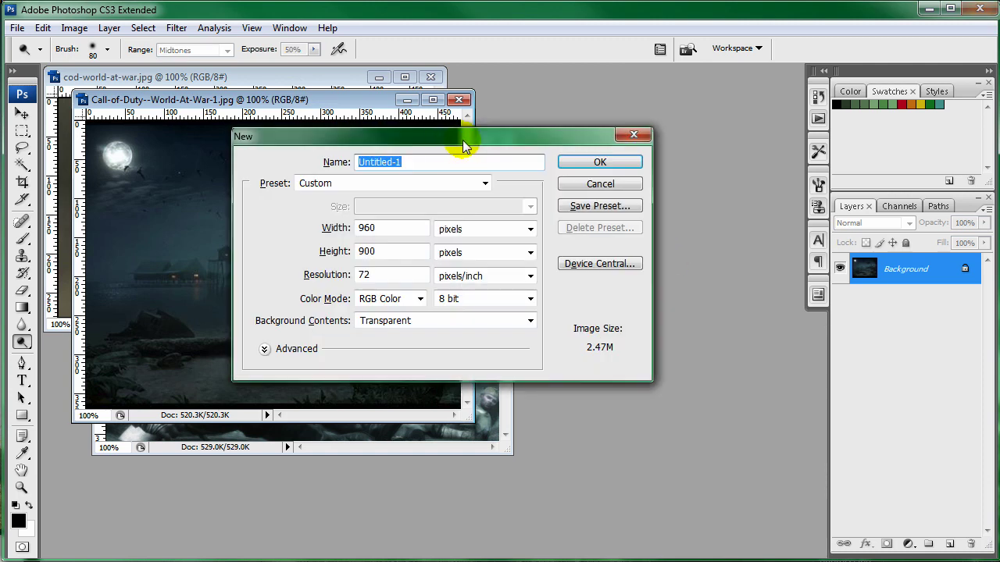
{"action": "left_click", "coordinate": [356, 299]}
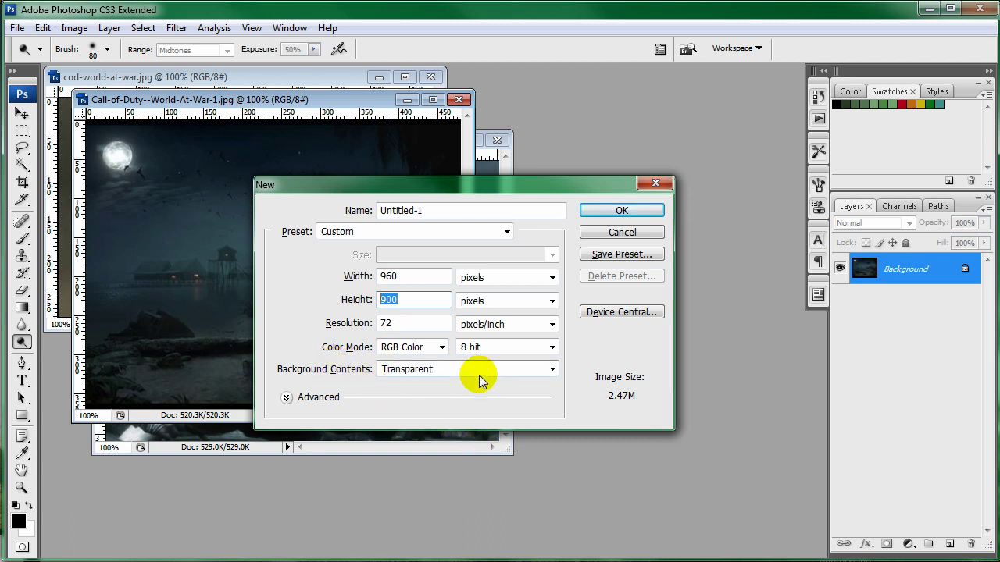
{"action": "left_click", "coordinate": [630, 219]}
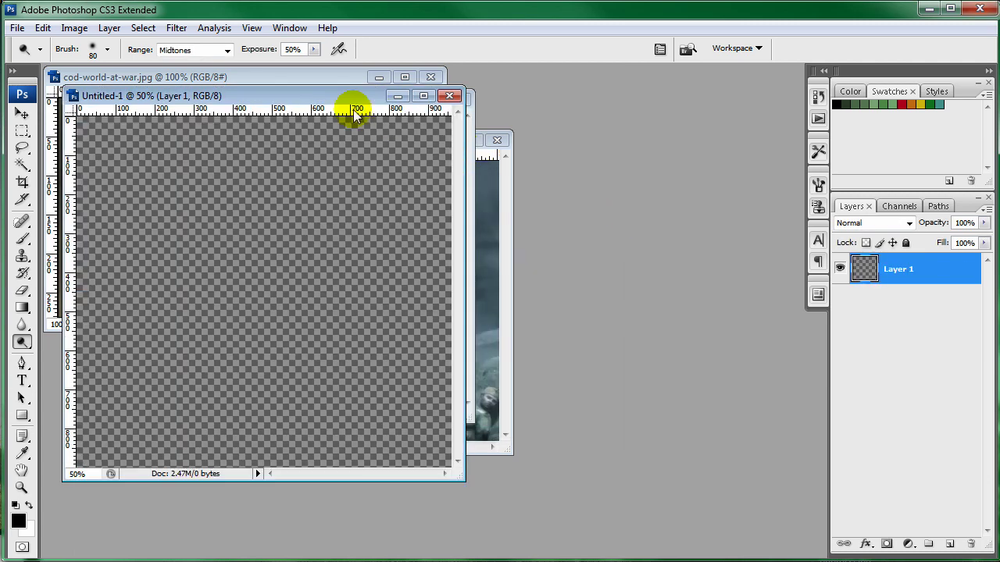
{"action": "left_click_drag", "start_coordinate": [324, 93], "coordinate": [467, 97]}
{"action": "left_click_drag", "start_coordinate": [602, 464], "coordinate": [742, 543]}
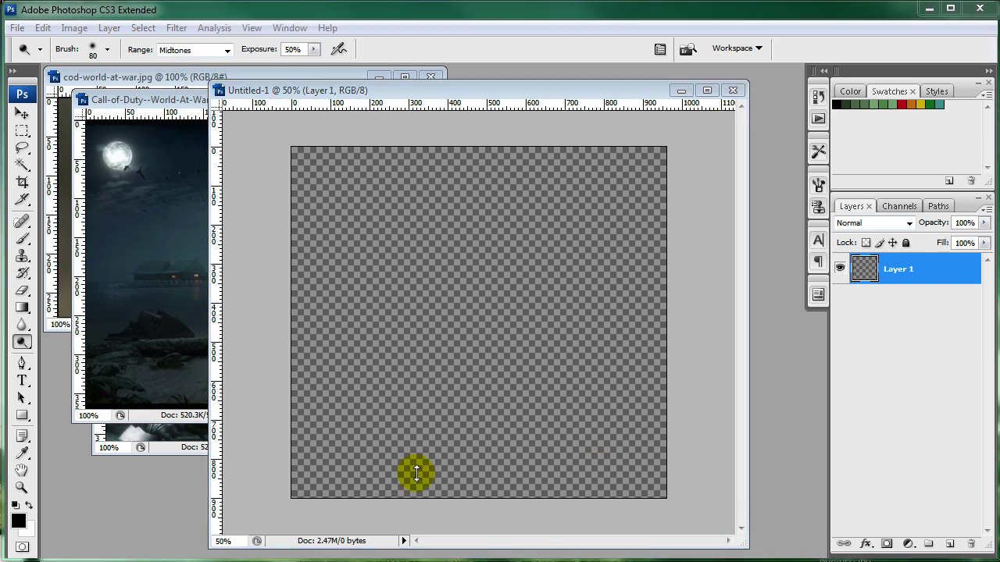
Set the foreground color to #0e1319 and save it as a swatch named "bg dark".
{"action": "left_click", "coordinate": [22, 523]}
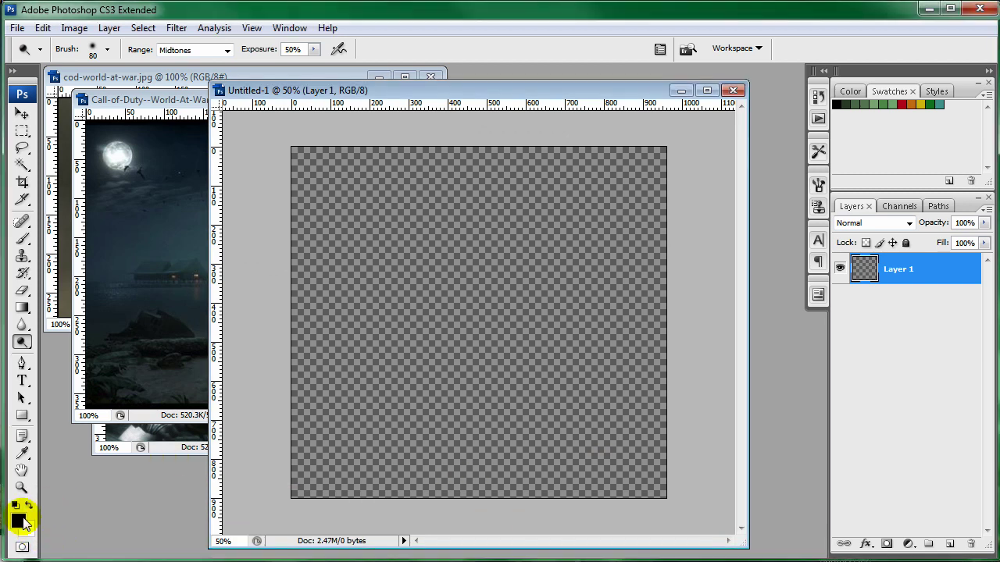
{"action": "left_click", "coordinate": [22, 523]}
{"action": "left_click_drag", "start_coordinate": [579, 0], "coordinate": [448, 155]}
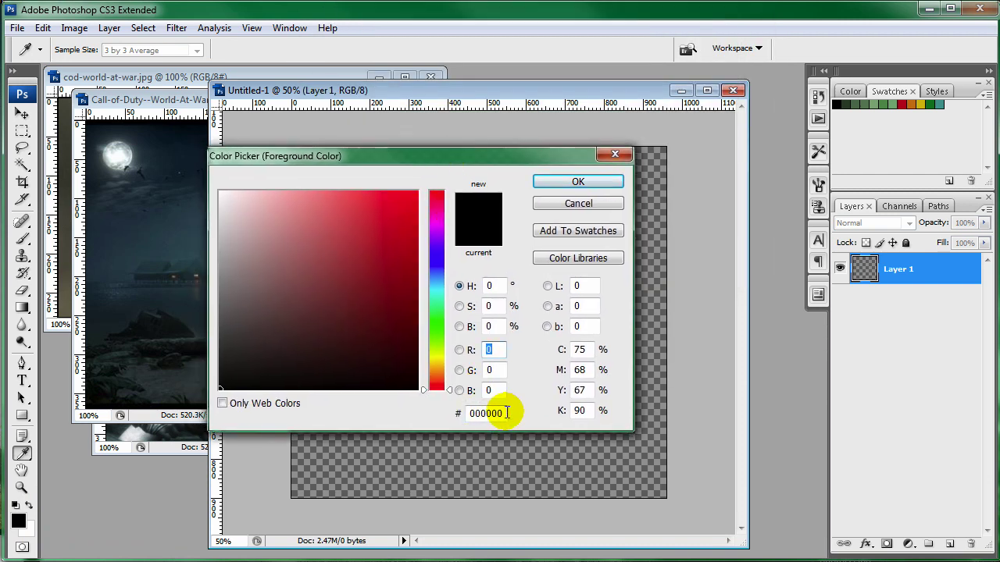
{"action": "left_click", "coordinate": [507, 413]}
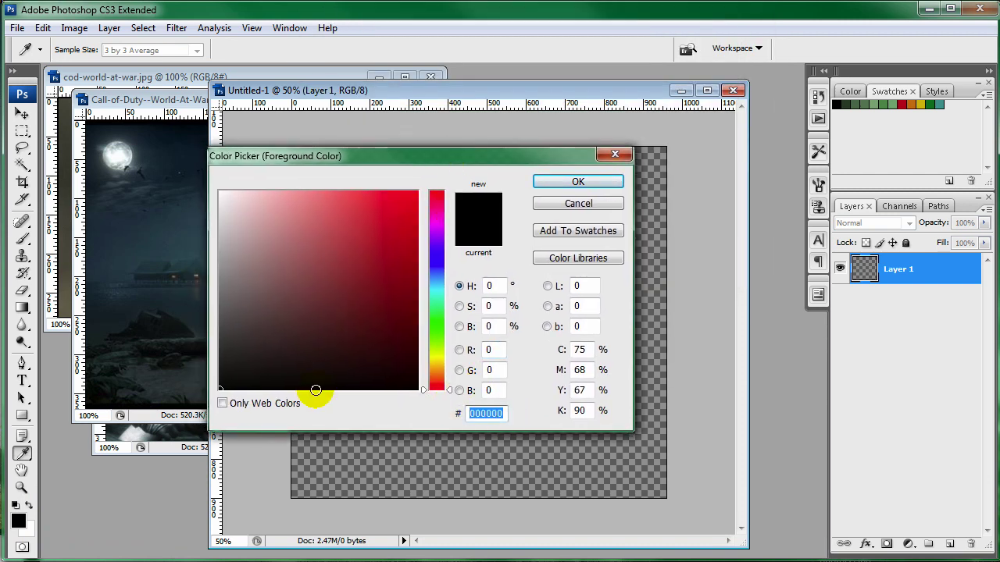
{"action": "type", "text": "0e"}
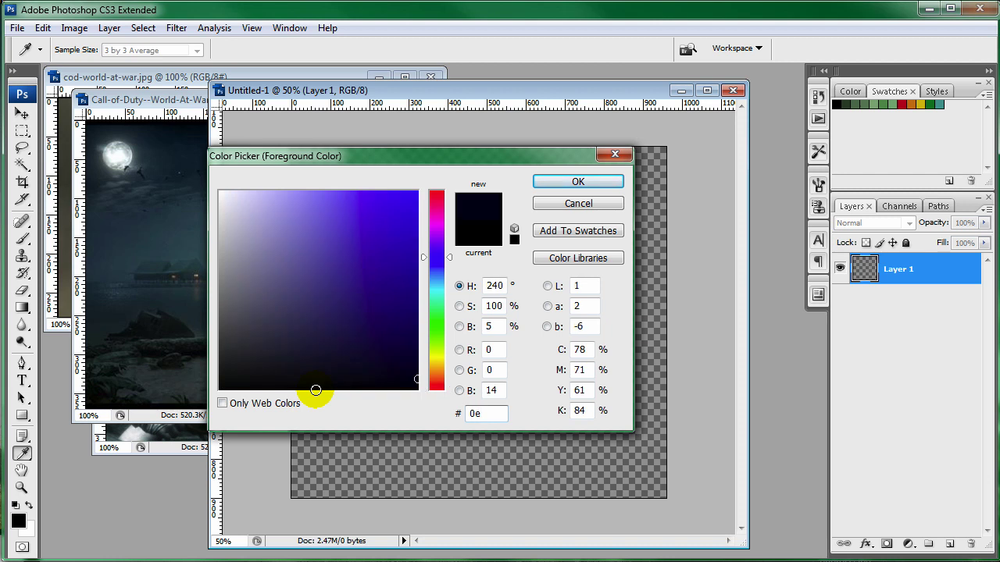
{"action": "type", "text": "1319"}
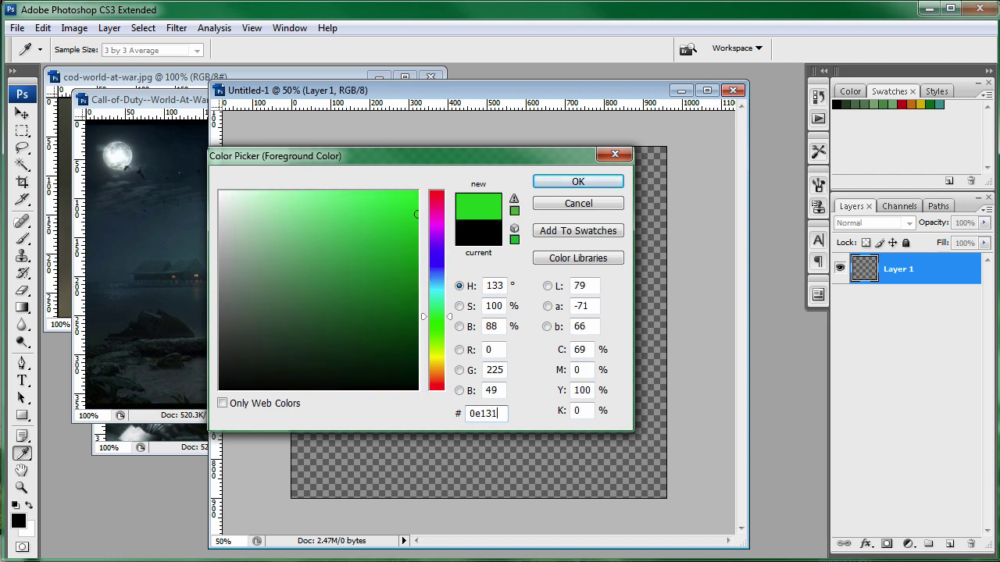
{"action": "left_click", "coordinate": [578, 230]}
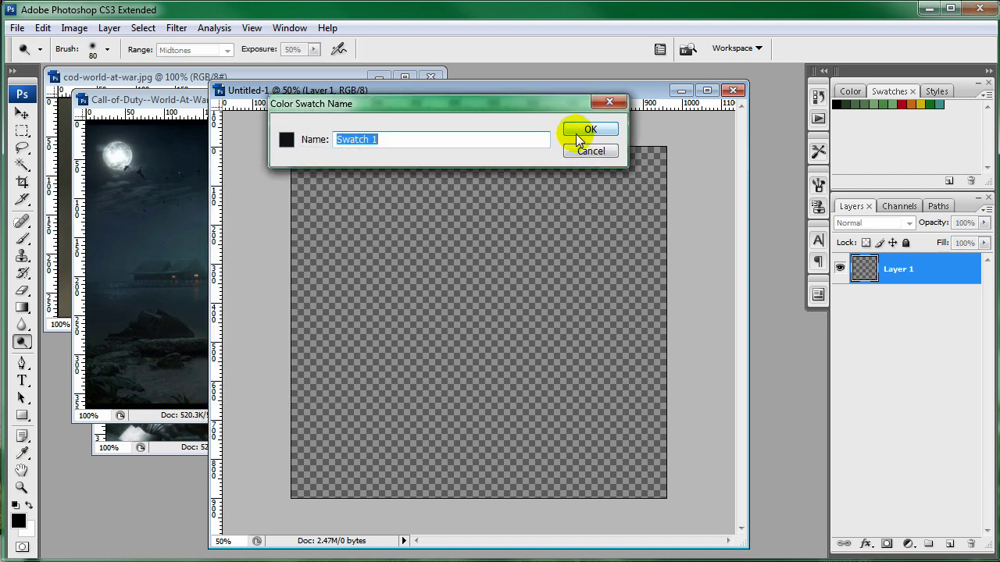
{"action": "type", "text": "bg dark"}
{"action": "left_click", "coordinate": [585, 129]}
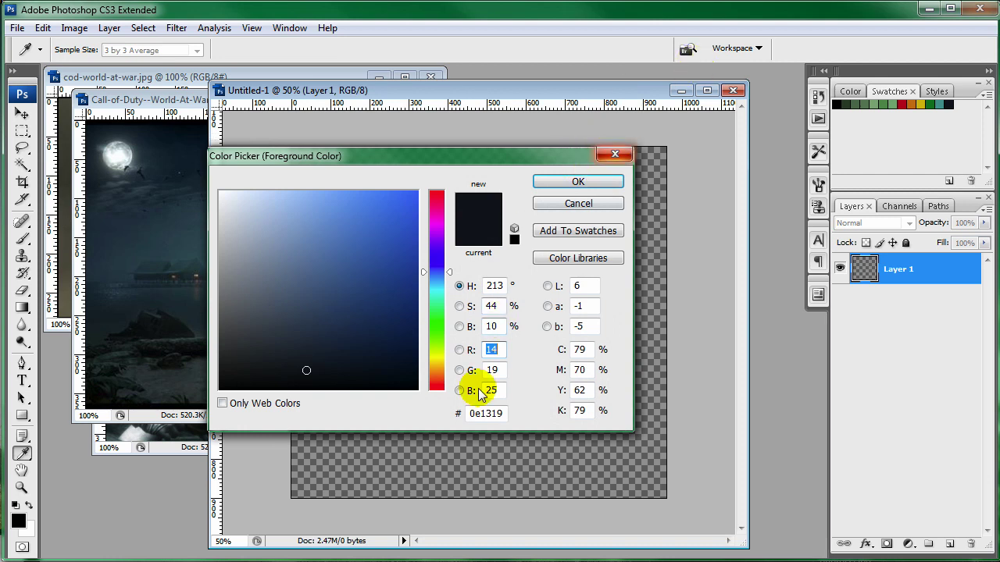
{"action": "double_click", "coordinate": [486, 413]}
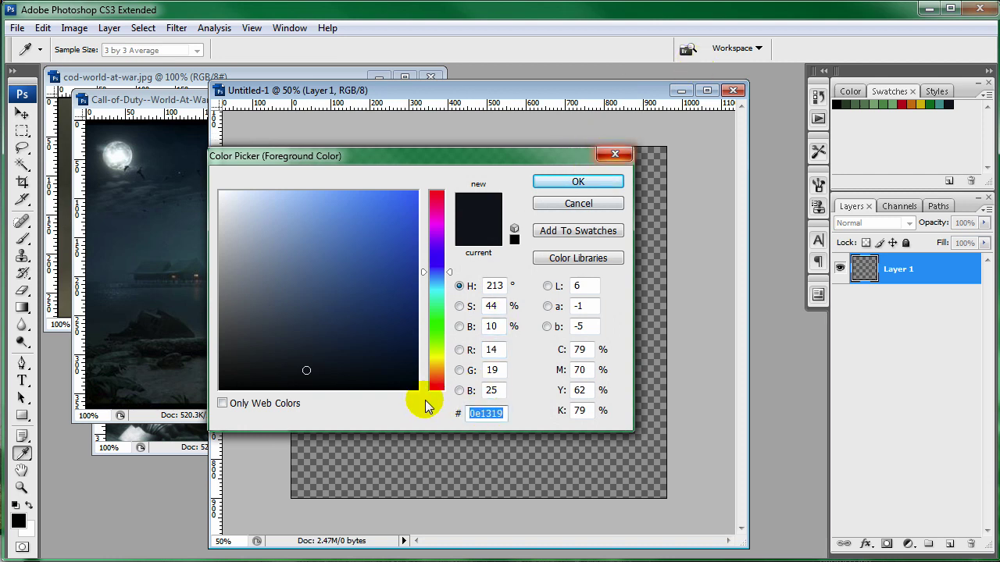
{"action": "left_click", "coordinate": [581, 182]}
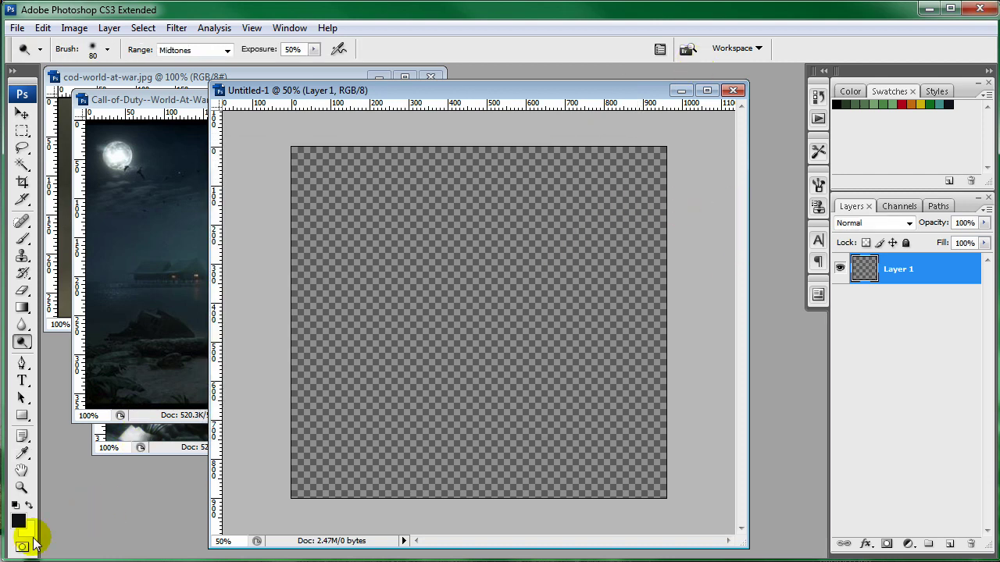
Set the background color to #37555e and save it as a swatch named "bg light".
{"action": "left_click", "coordinate": [27, 544]}
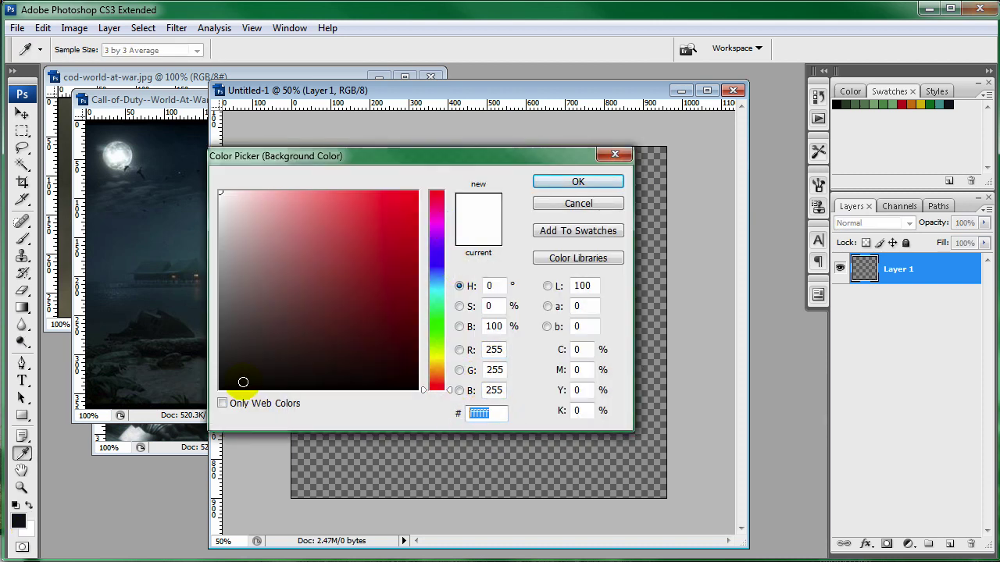
{"action": "type", "text": "37555"}
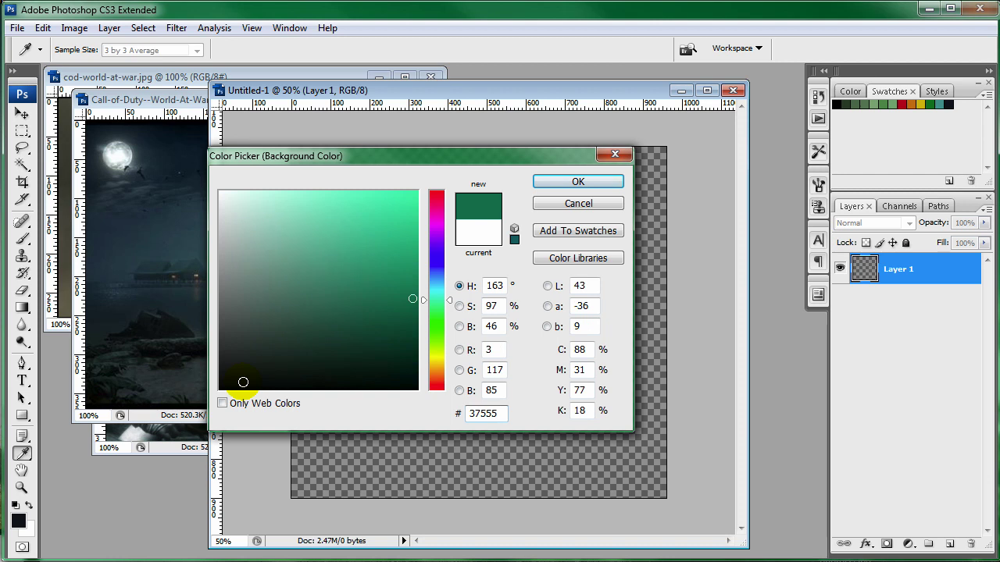
{"action": "type", "text": "e"}
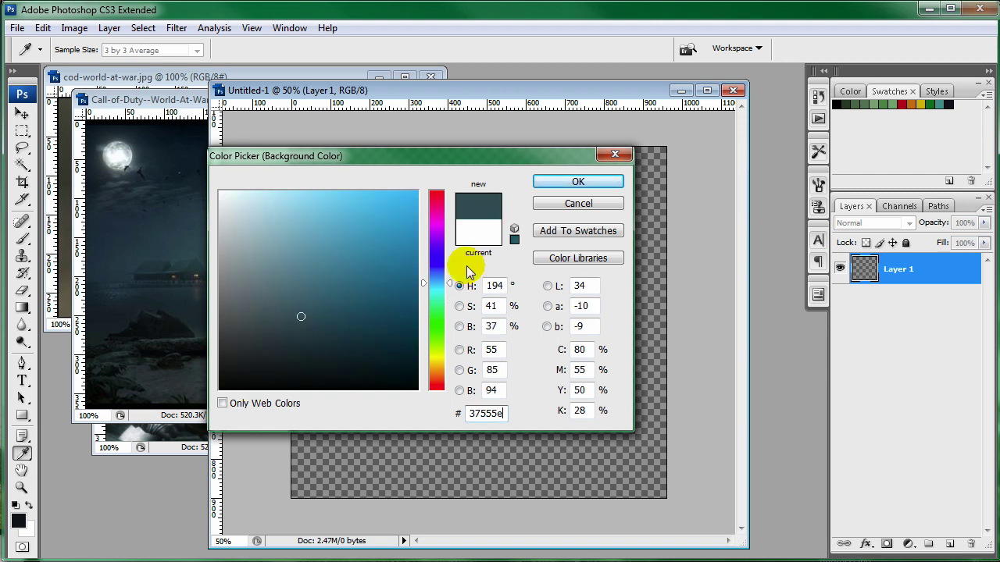
{"action": "left_click", "coordinate": [595, 232]}
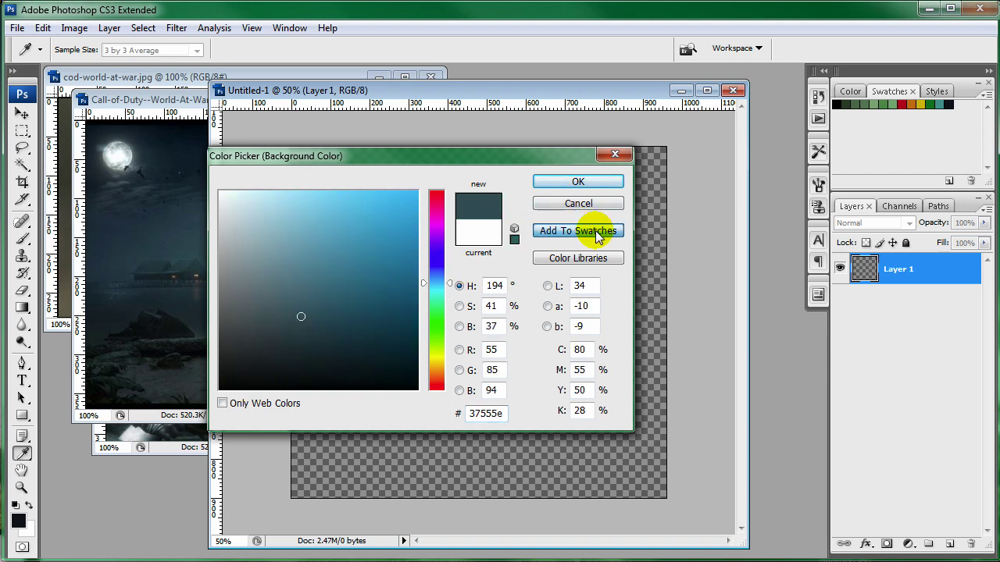
{"action": "type", "text": "bg light"}
{"action": "key", "text": "Return"}
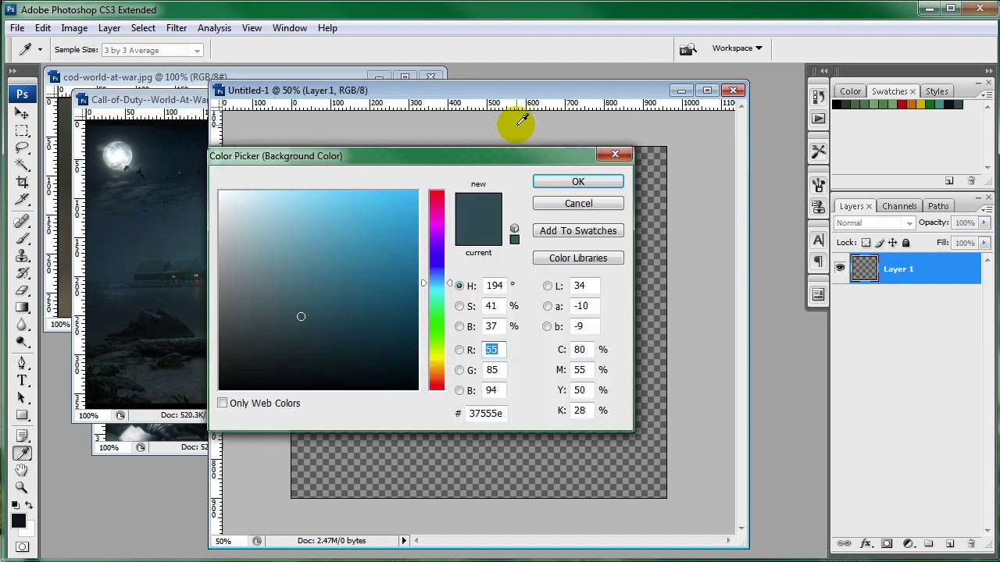
{"action": "left_click", "coordinate": [575, 182]}
Swap the foreground and background colors and set the Gradient tool to the Foreground to Background preset.
{"action": "left_click", "coordinate": [29, 505]}
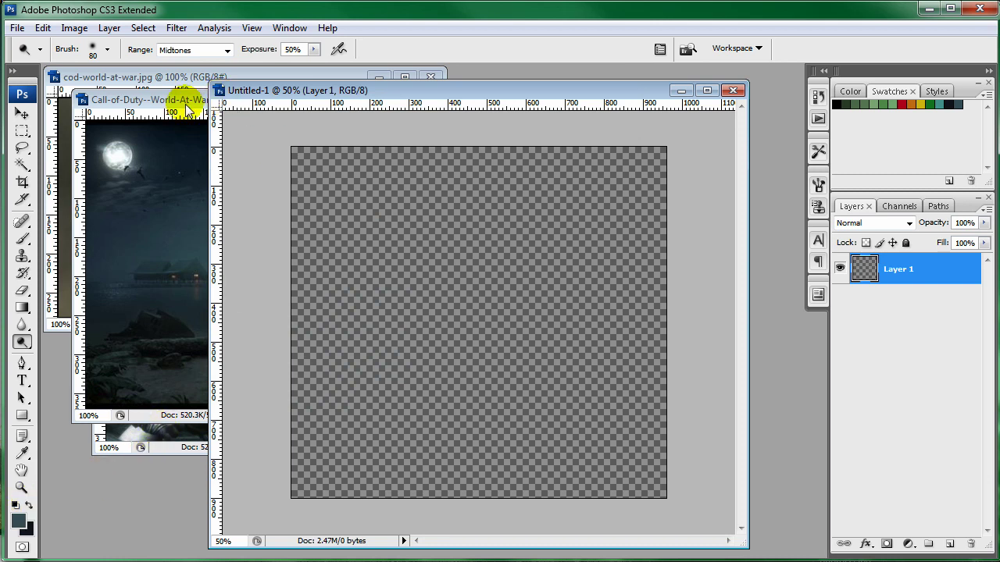
{"action": "left_click", "coordinate": [21, 307]}
{"action": "left_click", "coordinate": [110, 49]}
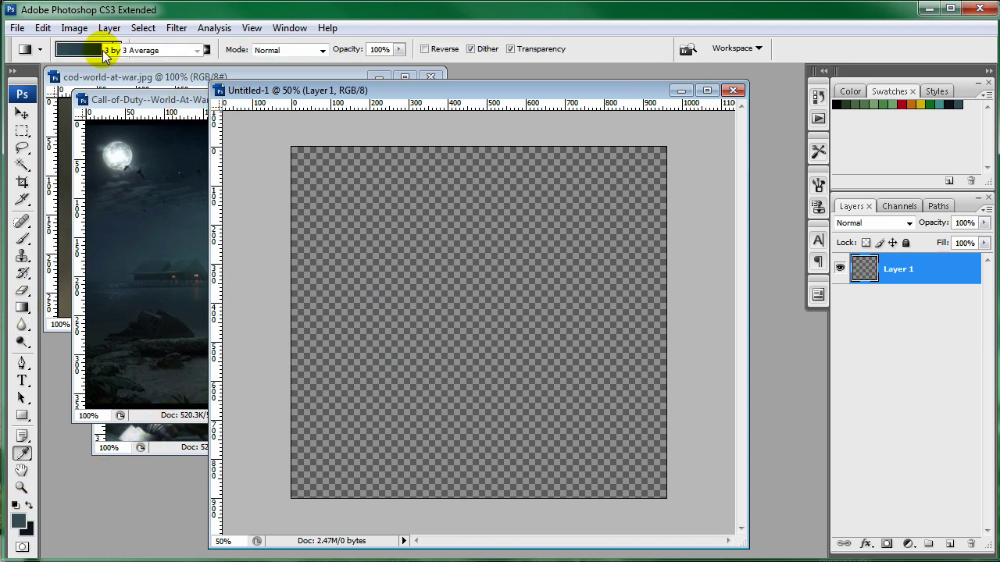
{"action": "left_click", "coordinate": [539, 197]}
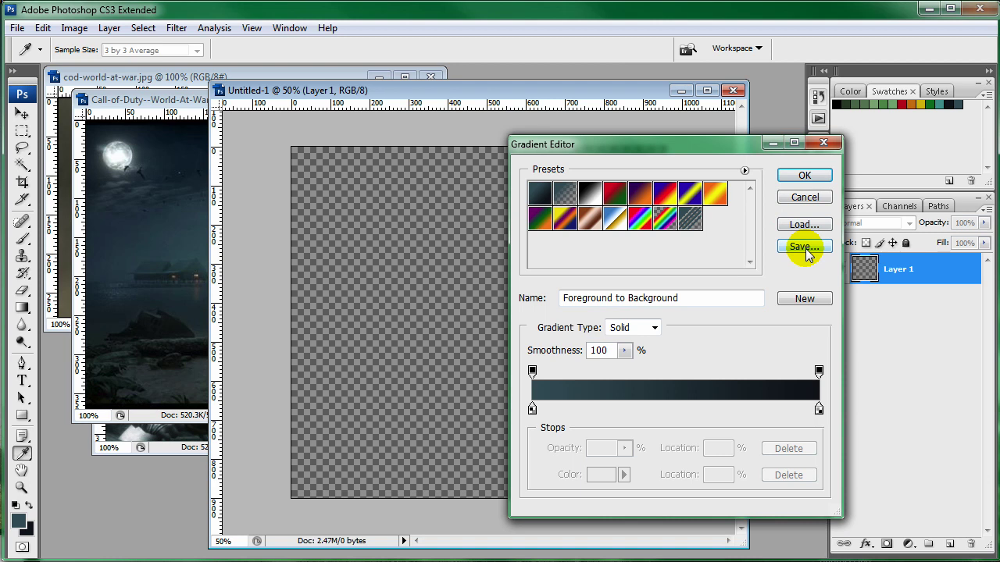
{"action": "left_click", "coordinate": [805, 175]}
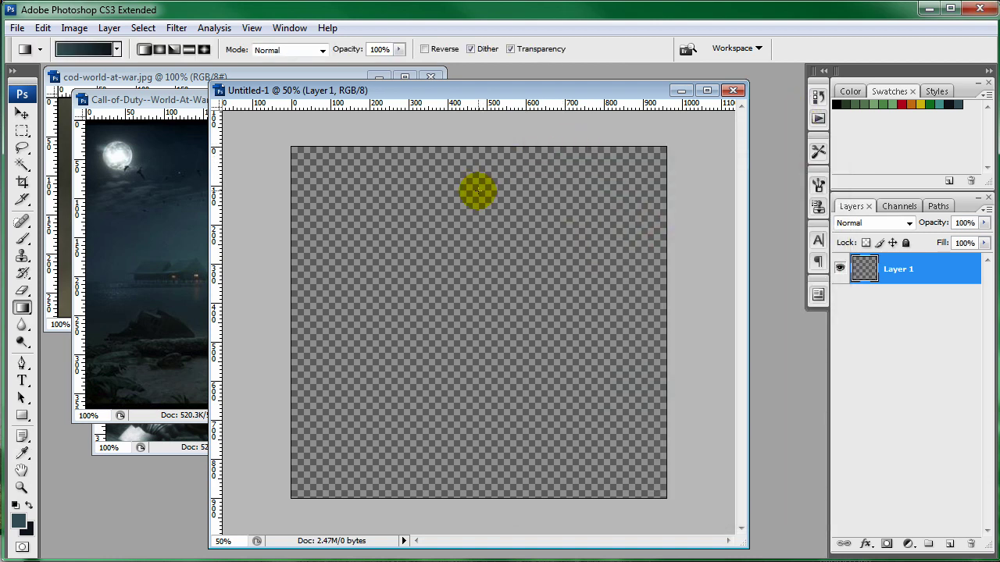
Fill Layer 1 with a vertical linear gradient running from the light color at mid-canvas up to the dark color at the upper edge.
{"action": "left_click_drag", "start_coordinate": [475, 169], "coordinate": [460, 375]}
{"action": "key", "text": "ctrl+z"}
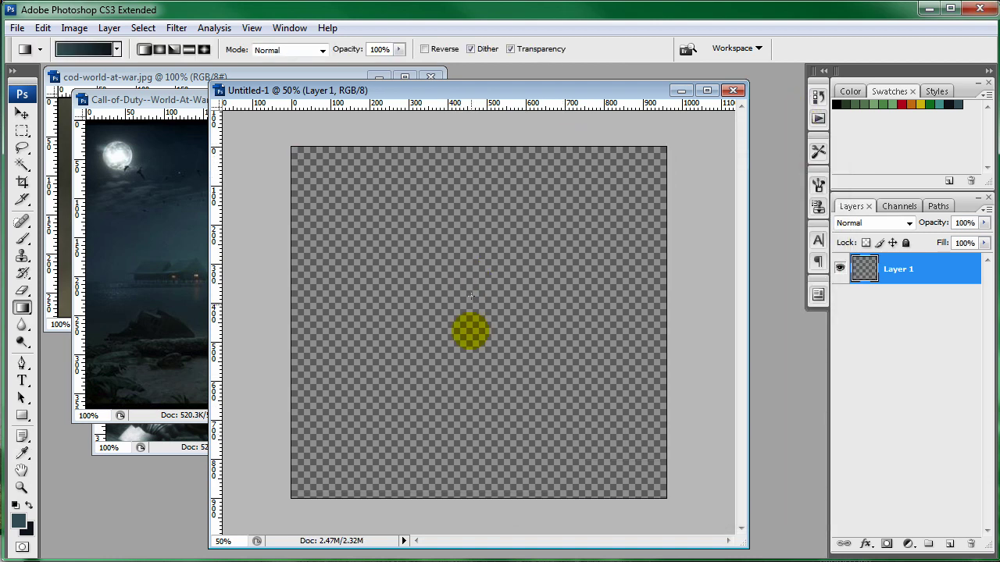
{"action": "left_click_drag", "start_coordinate": [479, 511], "coordinate": [506, 178]}
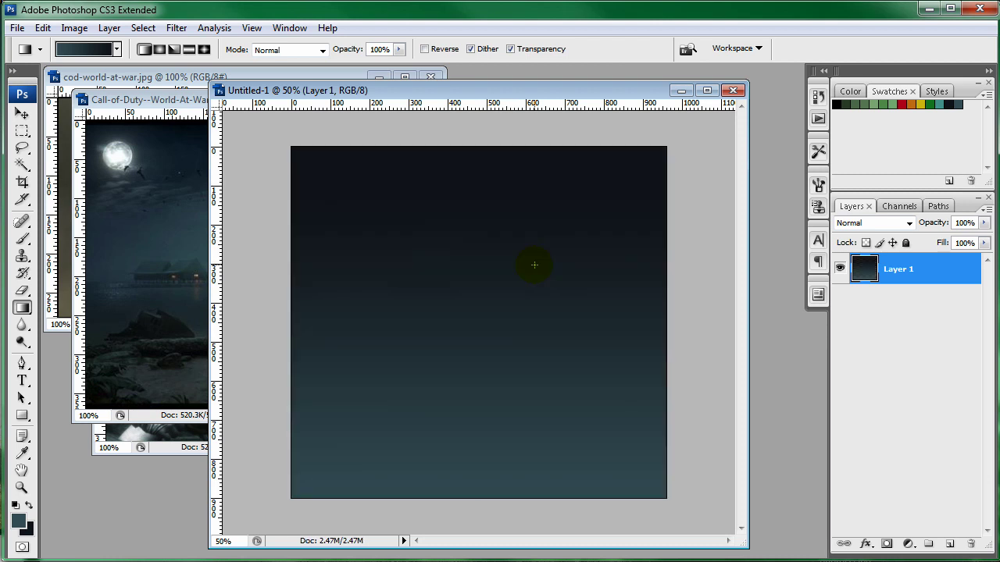
{"action": "key", "text": "ctrl+z"}
{"action": "left_click_drag", "start_coordinate": [491, 335], "coordinate": [509, 118]}
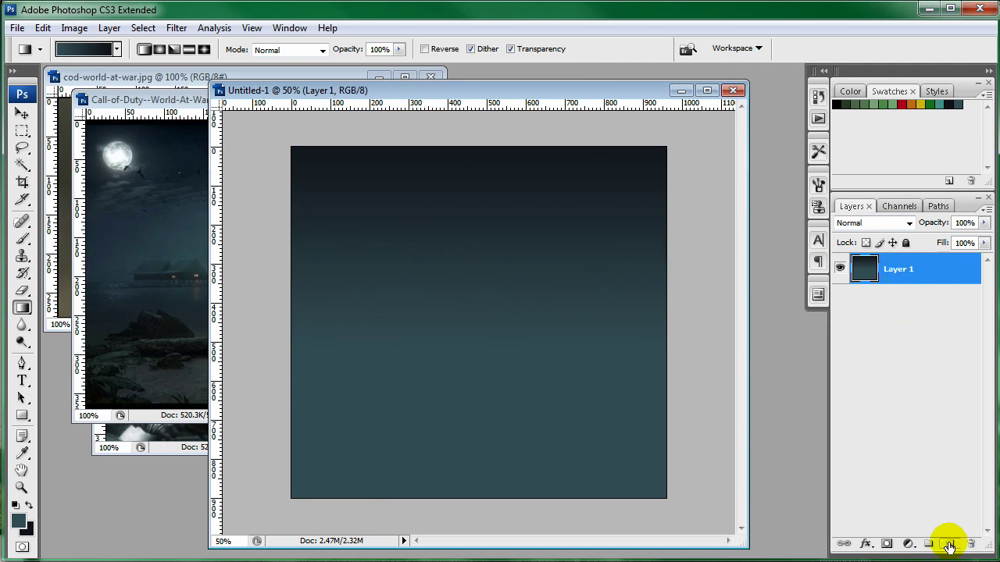
Copy the soldier image into the new document, close its source file, and place it in the canvas's upper-left corner.
{"action": "left_click_drag", "start_coordinate": [160, 100], "coordinate": [136, 107]}
{"action": "left_click", "coordinate": [156, 445]}
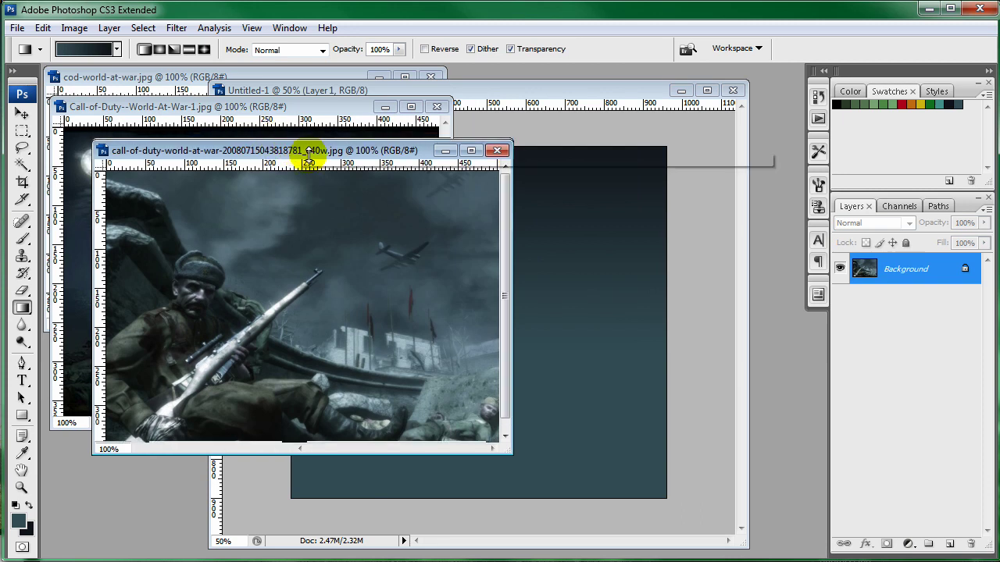
{"action": "left_click_drag", "start_coordinate": [336, 130], "coordinate": [382, 206]}
{"action": "left_click", "coordinate": [22, 114]}
{"action": "left_click_drag", "start_coordinate": [294, 409], "coordinate": [599, 316]}
{"action": "left_click", "coordinate": [200, 195]}
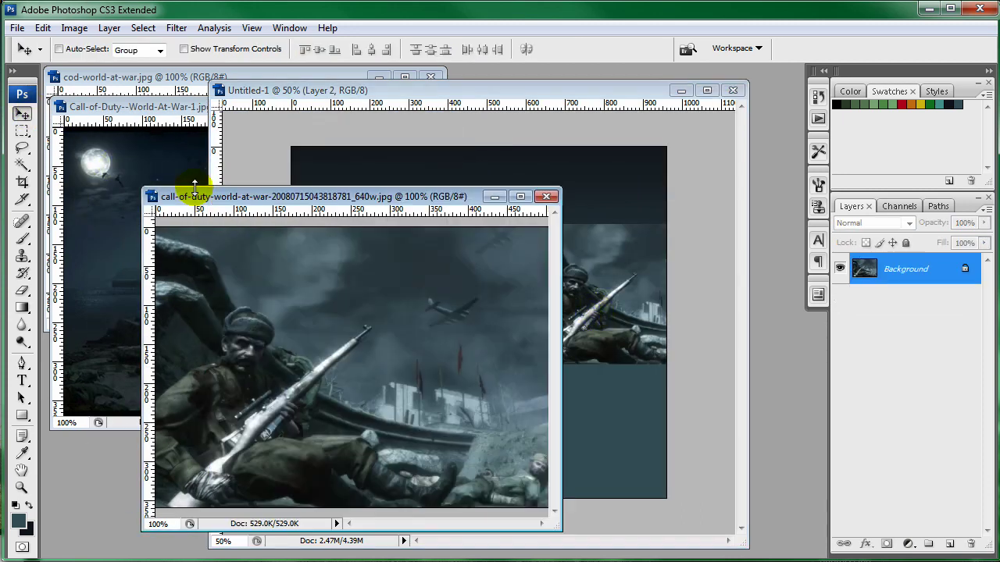
{"action": "left_click", "coordinate": [561, 199]}
{"action": "left_click_drag", "start_coordinate": [570, 345], "coordinate": [334, 267]}
Copy the moonlit beach image into the canvas's upper-right corner beside the soldier picture, and widen the document window.
{"action": "left_click", "coordinate": [185, 230]}
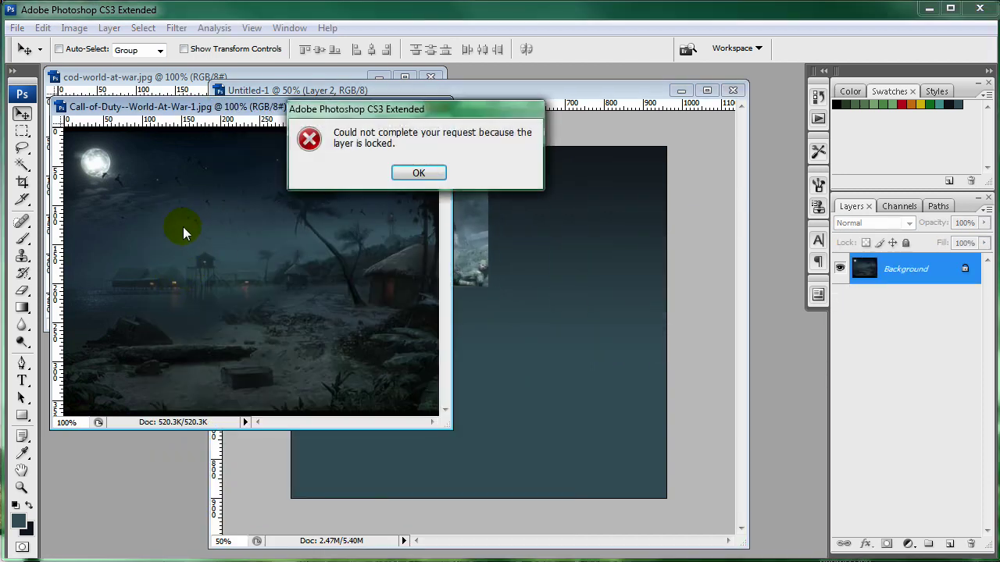
{"action": "left_click", "coordinate": [412, 172]}
{"action": "left_click_drag", "start_coordinate": [213, 224], "coordinate": [537, 190]}
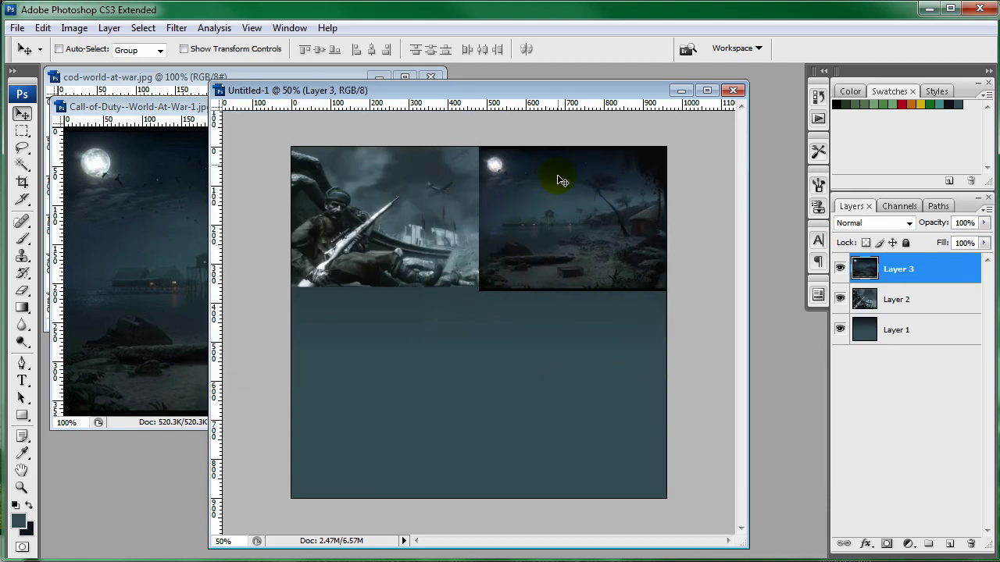
{"action": "left_click_drag", "start_coordinate": [211, 83], "coordinate": [50, 73]}
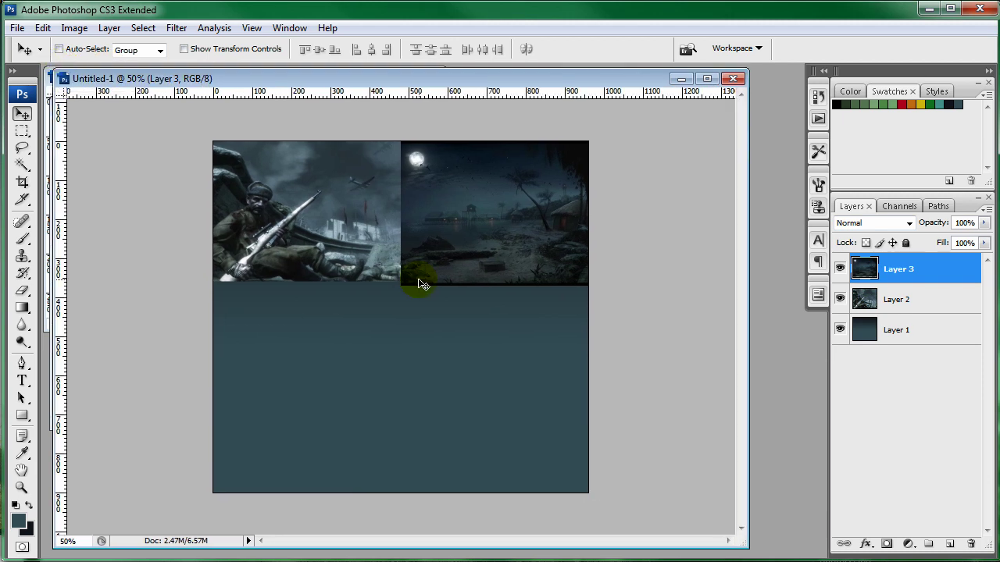
Start Match Color on the moonlit beach layer, using Untitled-1 as the source and Layer 2 as the source layer.
{"action": "key", "text": "ctrl+plus"}
{"action": "key", "text": "ctrl+plus"}
{"action": "left_click_drag", "start_coordinate": [425, 239], "coordinate": [437, 403]}
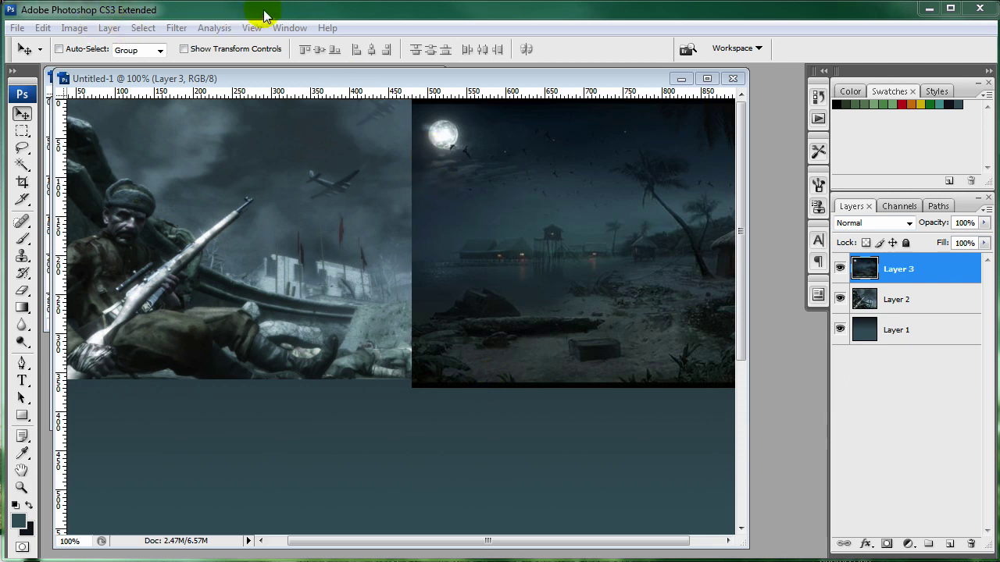
{"action": "left_click", "coordinate": [966, 280]}
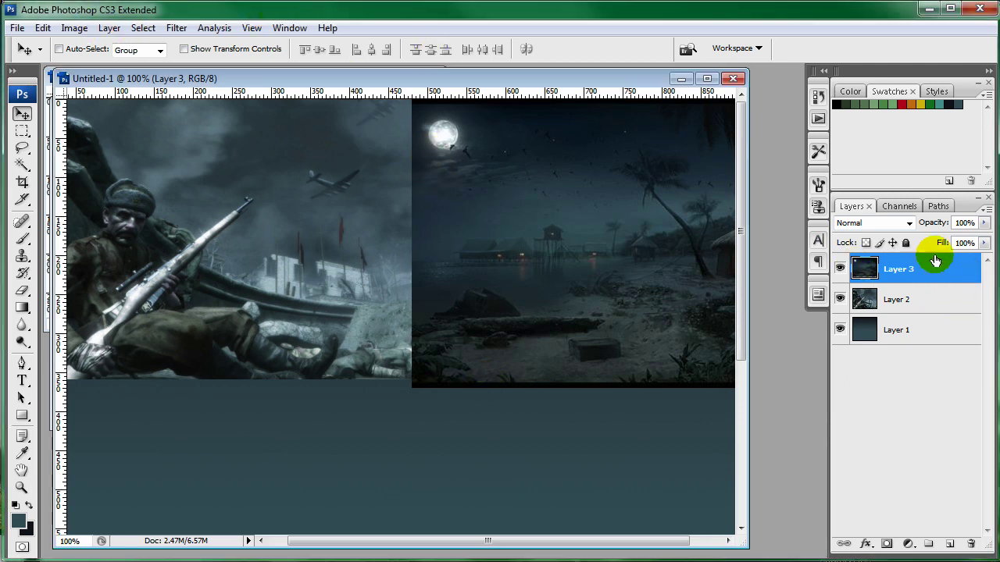
{"action": "left_click", "coordinate": [75, 29]}
{"action": "mouse_move", "coordinate": [103, 71]}
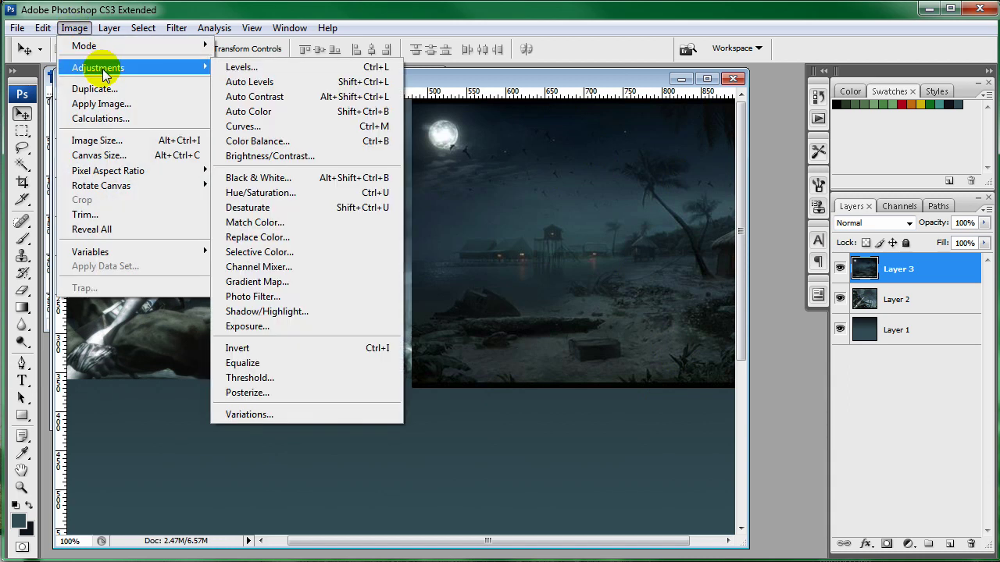
{"action": "left_click", "coordinate": [271, 226]}
{"action": "left_click_drag", "start_coordinate": [536, 161], "coordinate": [531, 90]}
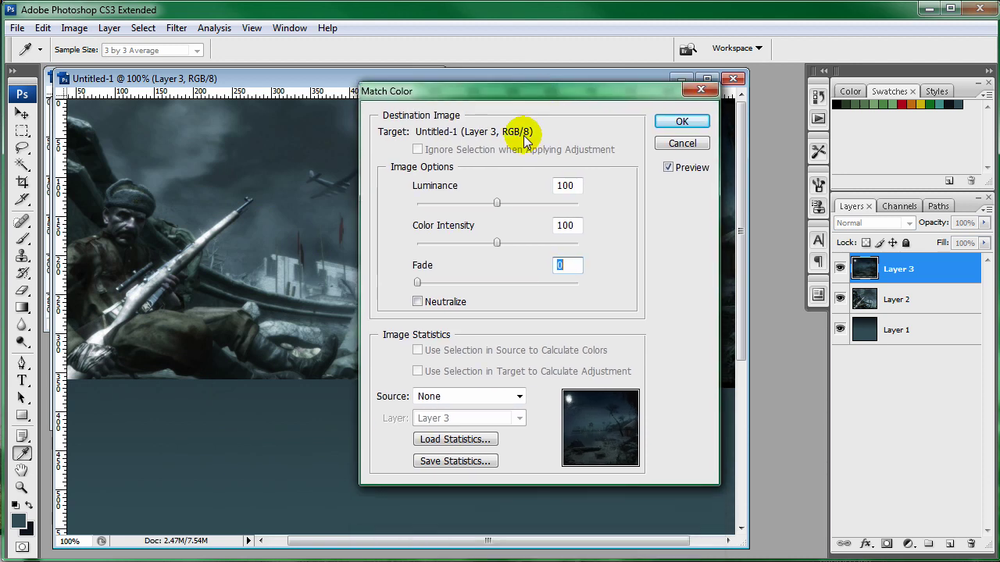
{"action": "left_click", "coordinate": [443, 397]}
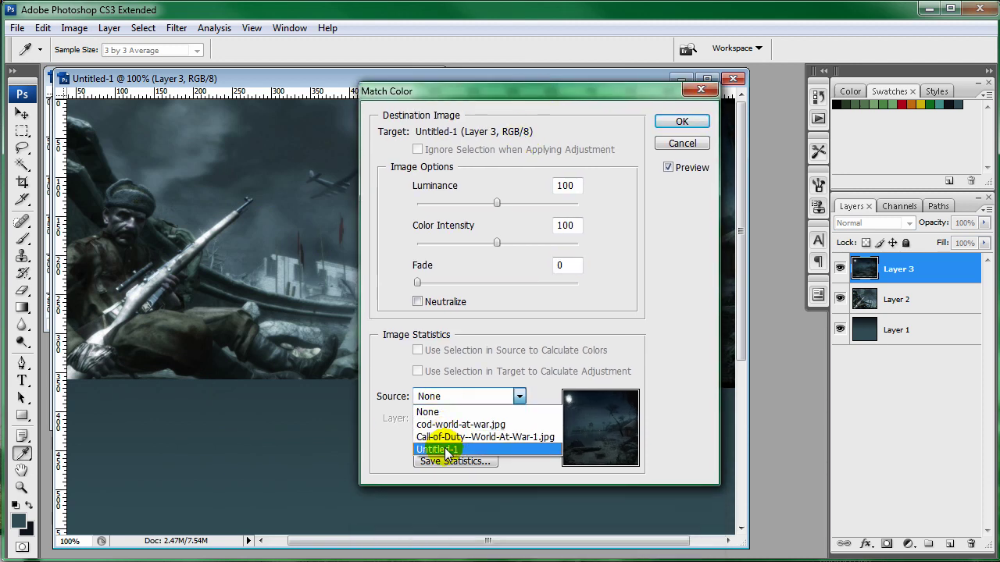
{"action": "left_click", "coordinate": [448, 453]}
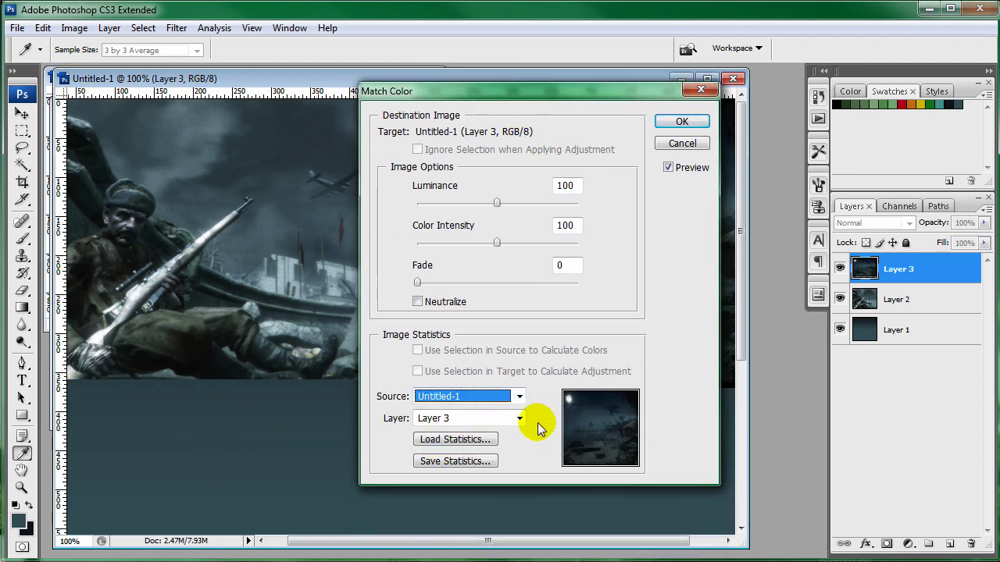
{"action": "left_click", "coordinate": [506, 422]}
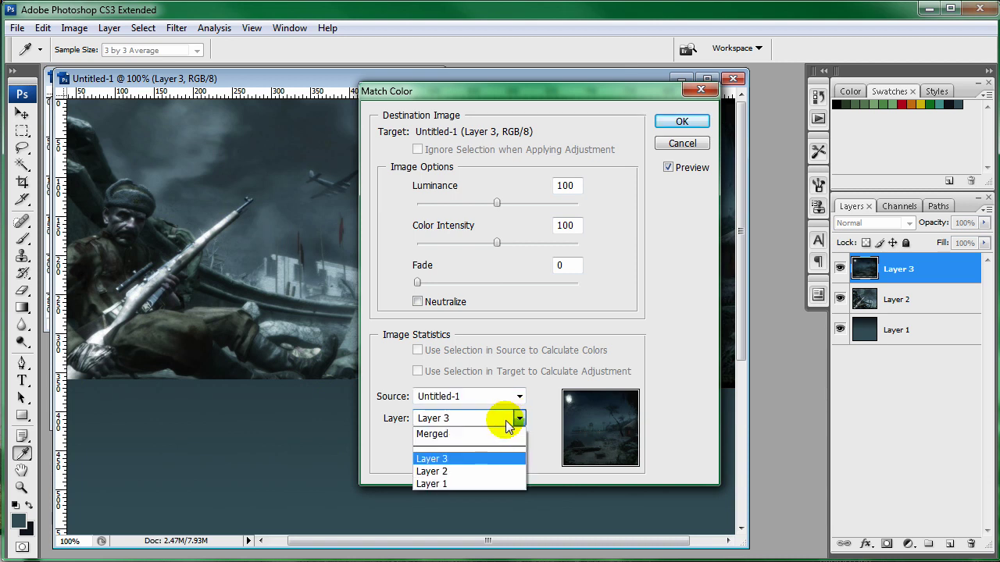
{"action": "left_click", "coordinate": [470, 470]}
Apply the color match to the beach layer with Luminance 194 and Color Intensity 153.
{"action": "left_click_drag", "start_coordinate": [535, 91], "coordinate": [214, 258]}
{"action": "left_click_drag", "start_coordinate": [181, 370], "coordinate": [248, 378]}
{"action": "left_click_drag", "start_coordinate": [181, 409], "coordinate": [213, 411]}
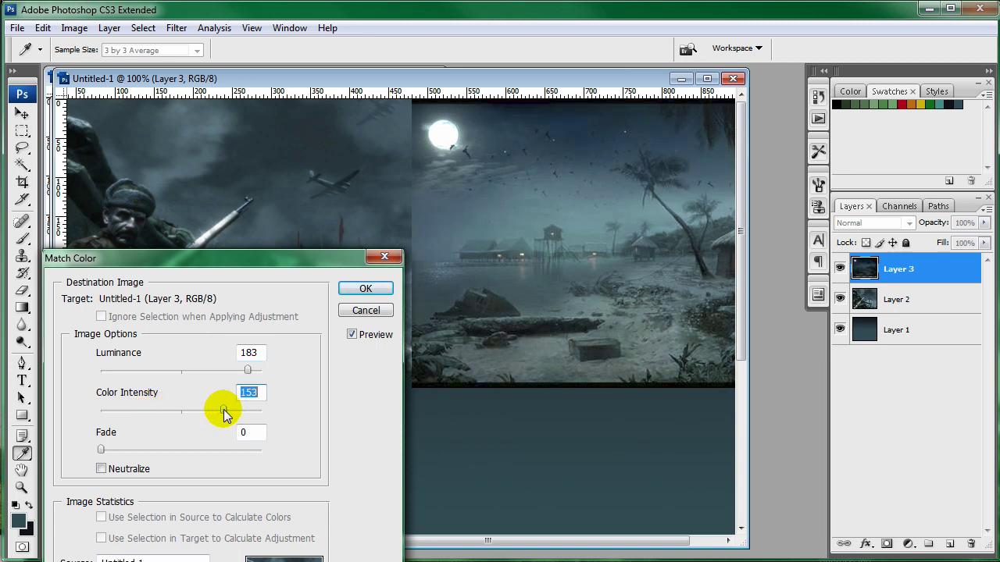
{"action": "left_click_drag", "start_coordinate": [248, 371], "coordinate": [235, 371]}
{"action": "left_click_drag", "start_coordinate": [328, 261], "coordinate": [396, 211]}
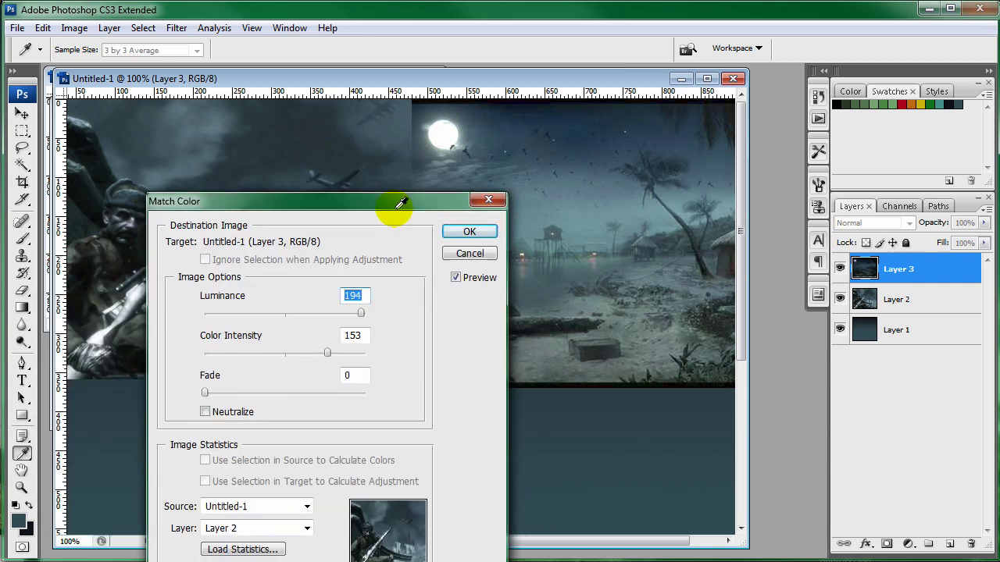
{"action": "left_click", "coordinate": [467, 231]}
{"action": "key", "text": "v"}
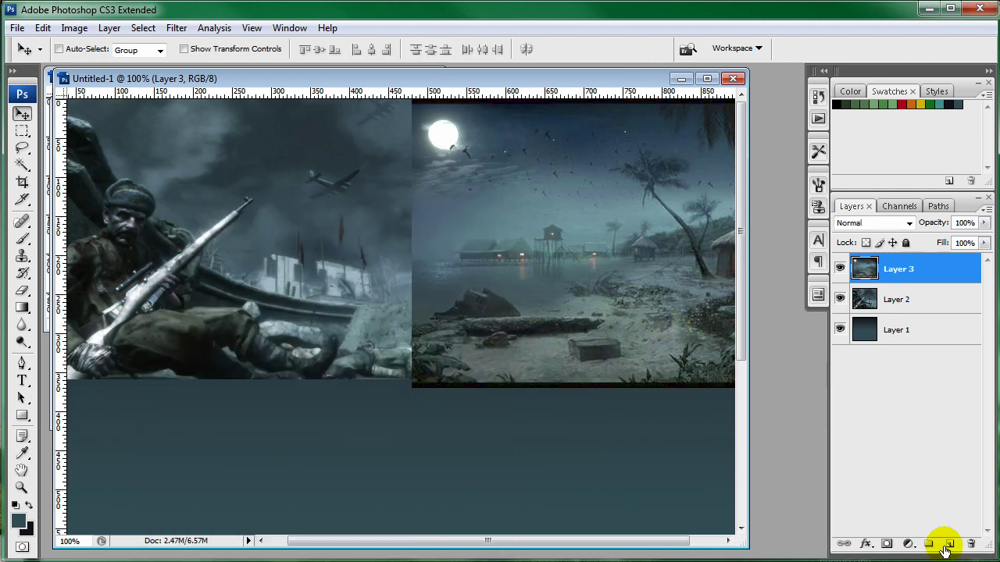
Create a new layer above the beach layer, reset the colors to default black and white, and set up a 90 px soft brush.
{"action": "left_click", "coordinate": [950, 544]}
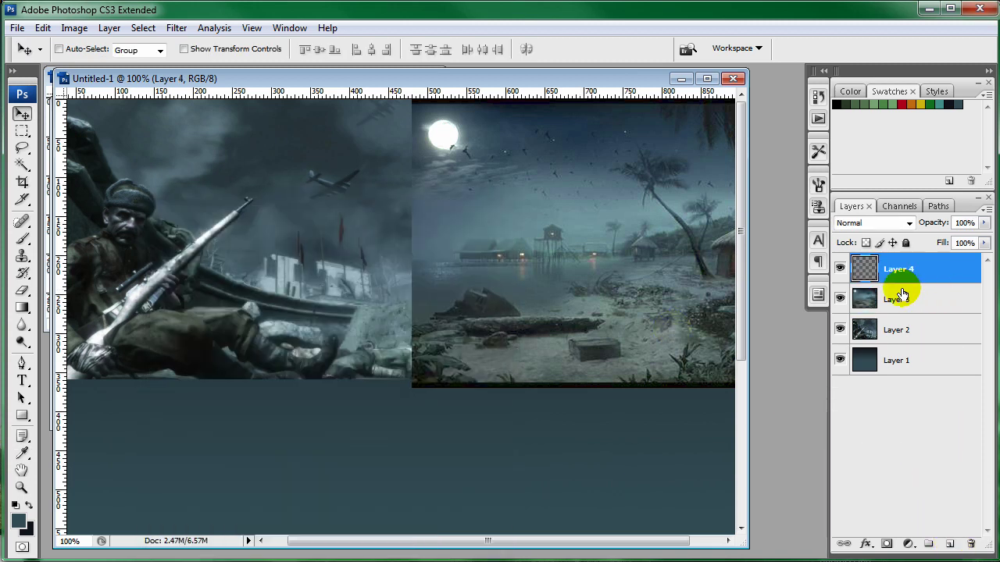
{"action": "left_click", "coordinate": [15, 505]}
{"action": "left_click", "coordinate": [22, 241]}
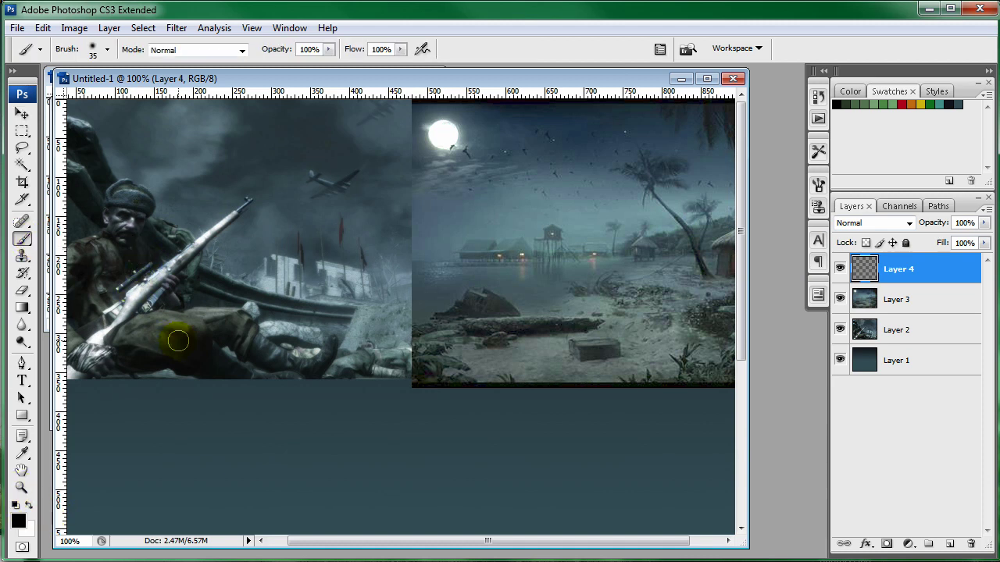
{"action": "right_click", "coordinate": [306, 334]}
{"action": "left_click", "coordinate": [458, 472]}
{"action": "mouse_move", "coordinate": [366, 360]}
{"action": "left_mouse_down"}
{"action": "mouse_move", "coordinate": [401, 361]}
{"action": "mouse_move", "coordinate": [392, 360]}
{"action": "left_mouse_up"}
{"action": "key", "text": "Return"}
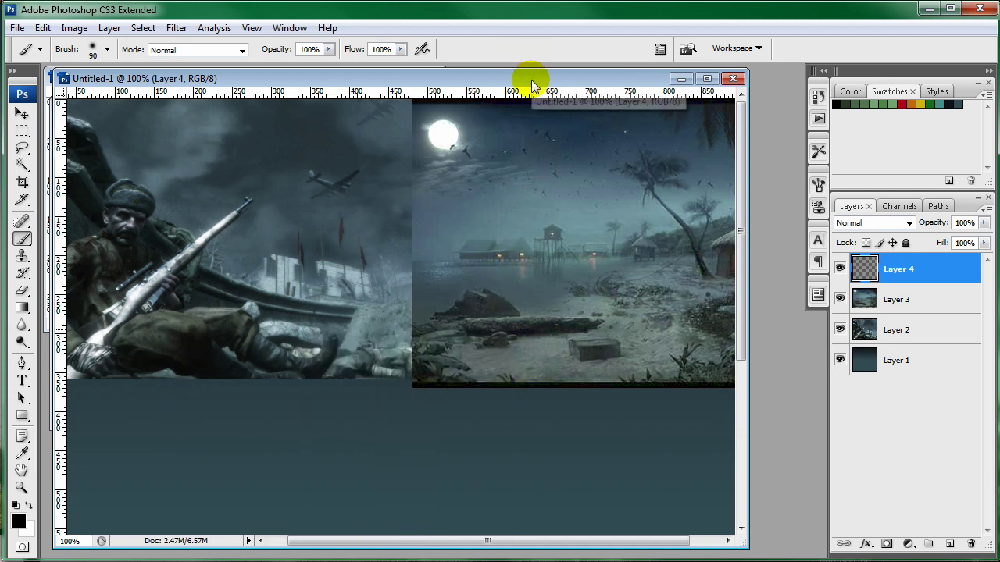
Paint a black vignette on Layer 4 around the outer edges of the soldier and beach images.
{"action": "mouse_move", "coordinate": [116, 411]}
{"action": "left_mouse_down"}
{"action": "mouse_move", "coordinate": [75, 379]}
{"action": "mouse_move", "coordinate": [603, 395]}
{"action": "mouse_move", "coordinate": [622, 377]}
{"action": "mouse_move", "coordinate": [257, 373]}
{"action": "mouse_move", "coordinate": [614, 375]}
{"action": "mouse_move", "coordinate": [644, 389]}
{"action": "mouse_move", "coordinate": [695, 373]}
{"action": "left_mouse_up"}
{"action": "mouse_move", "coordinate": [696, 332]}
{"action": "left_mouse_down"}
{"action": "mouse_move", "coordinate": [770, 297]}
{"action": "mouse_move", "coordinate": [746, 334]}
{"action": "mouse_move", "coordinate": [730, 329]}
{"action": "mouse_move", "coordinate": [720, 121]}
{"action": "left_mouse_up"}
{"action": "mouse_move", "coordinate": [722, 161]}
{"action": "left_mouse_down"}
{"action": "mouse_move", "coordinate": [546, 106]}
{"action": "mouse_move", "coordinate": [235, 106]}
{"action": "mouse_move", "coordinate": [46, 137]}
{"action": "mouse_move", "coordinate": [40, 293]}
{"action": "mouse_move", "coordinate": [140, 328]}
{"action": "left_mouse_up"}
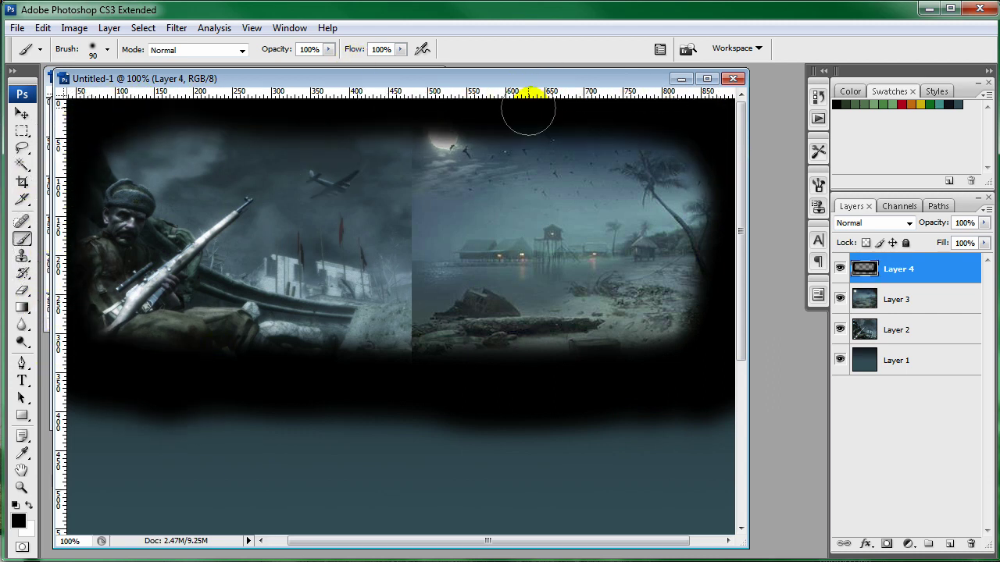
Soften the black vignette with a Gaussian Blur of 12.0 pixels radius.
{"action": "left_click", "coordinate": [175, 28]}
{"action": "mouse_move", "coordinate": [207, 193]}
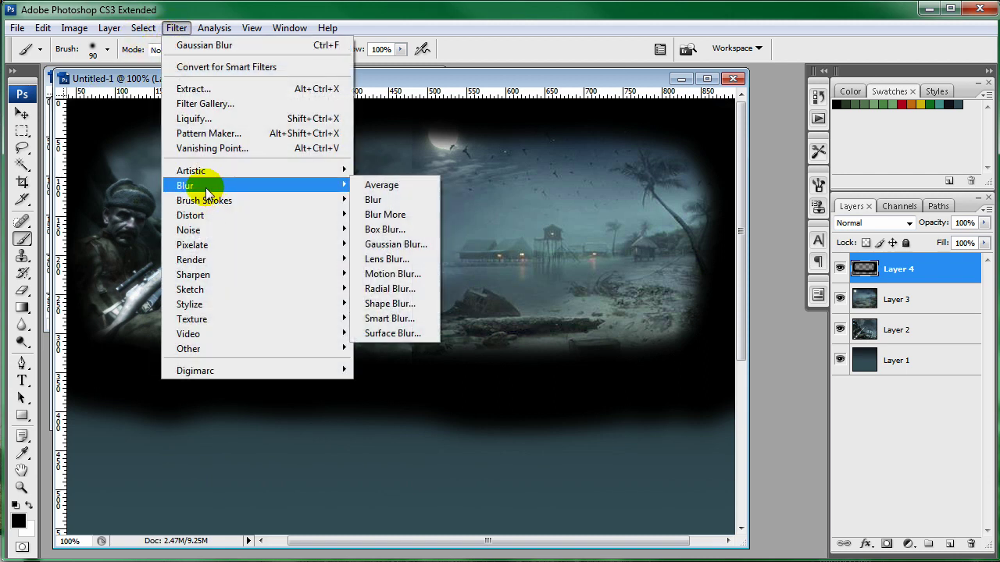
{"action": "left_click", "coordinate": [432, 245]}
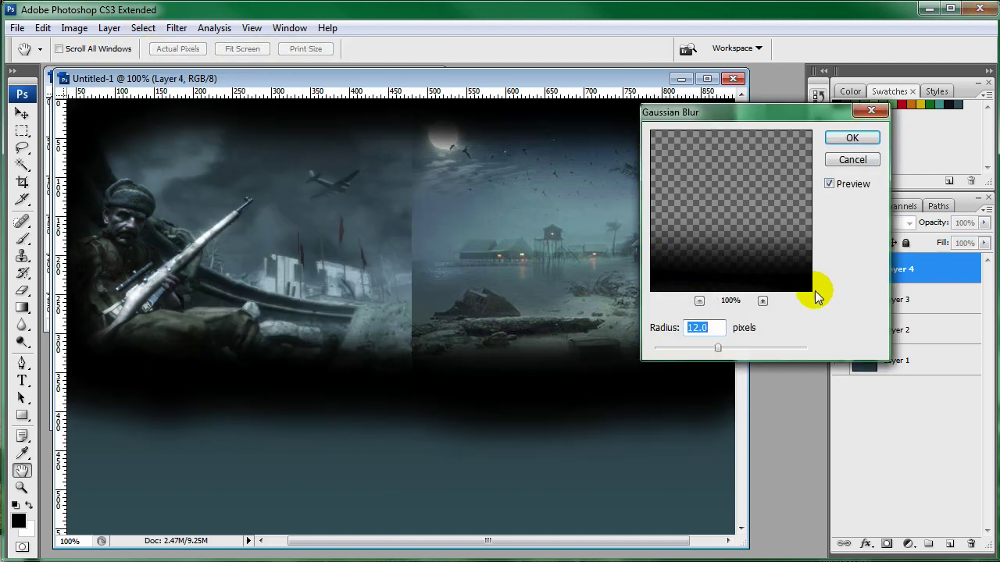
{"action": "left_click", "coordinate": [851, 140]}
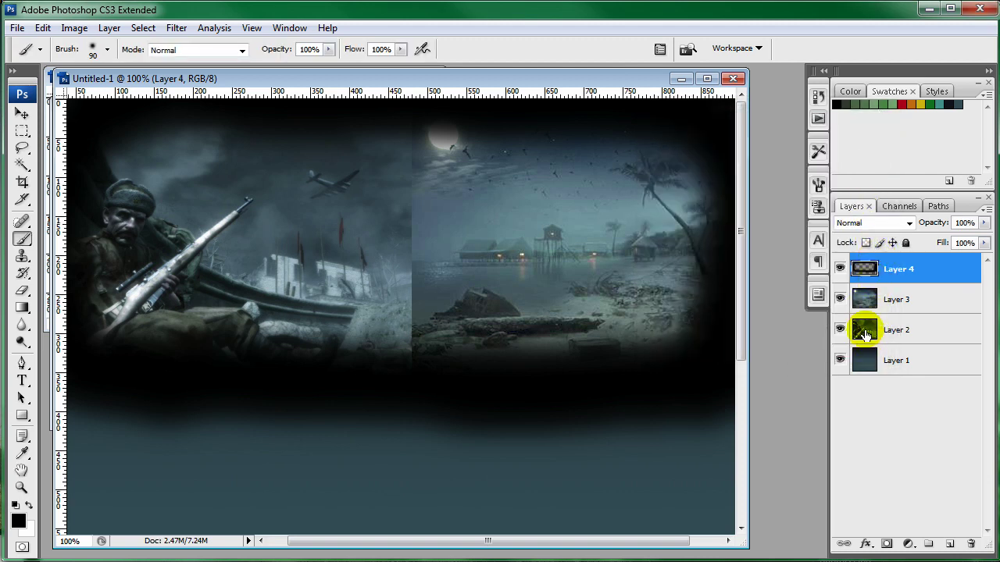
Load the soldier layer's outline as a selection and stretch it horizontally to about 208% width so it spans the canvas.
{"action": "left_click", "coordinate": [867, 334]}
{"action": "left_click", "coordinate": [863, 328], "text": "ctrl"}
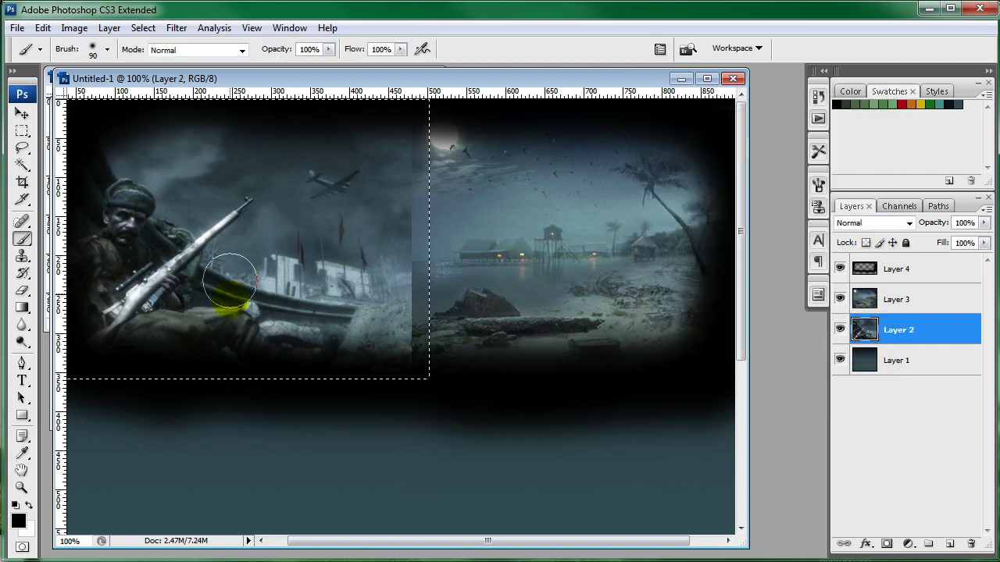
{"action": "left_click", "coordinate": [22, 132]}
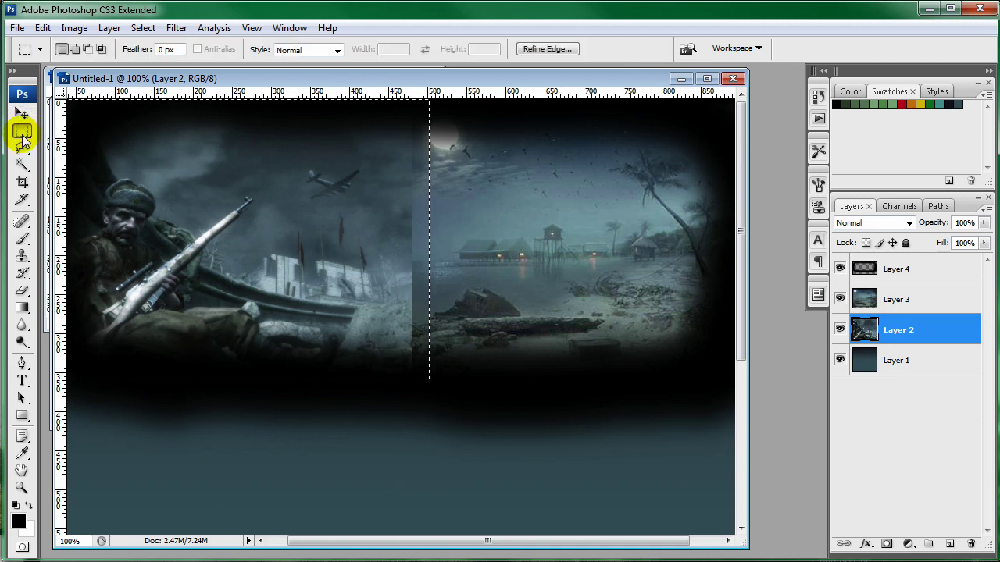
{"action": "right_click", "coordinate": [371, 240]}
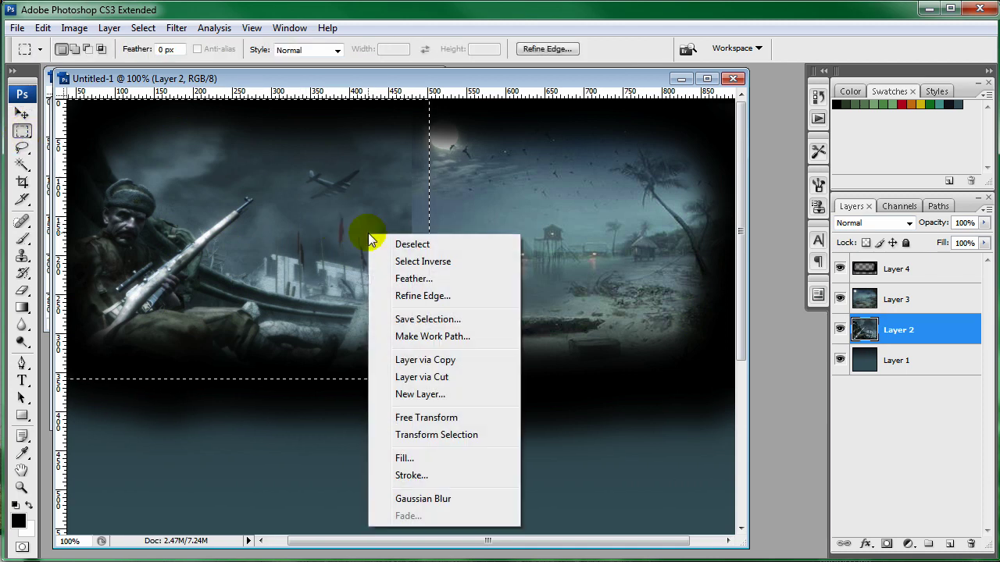
{"action": "left_click", "coordinate": [442, 435]}
{"action": "left_click_drag", "start_coordinate": [428, 239], "coordinate": [797, 234]}
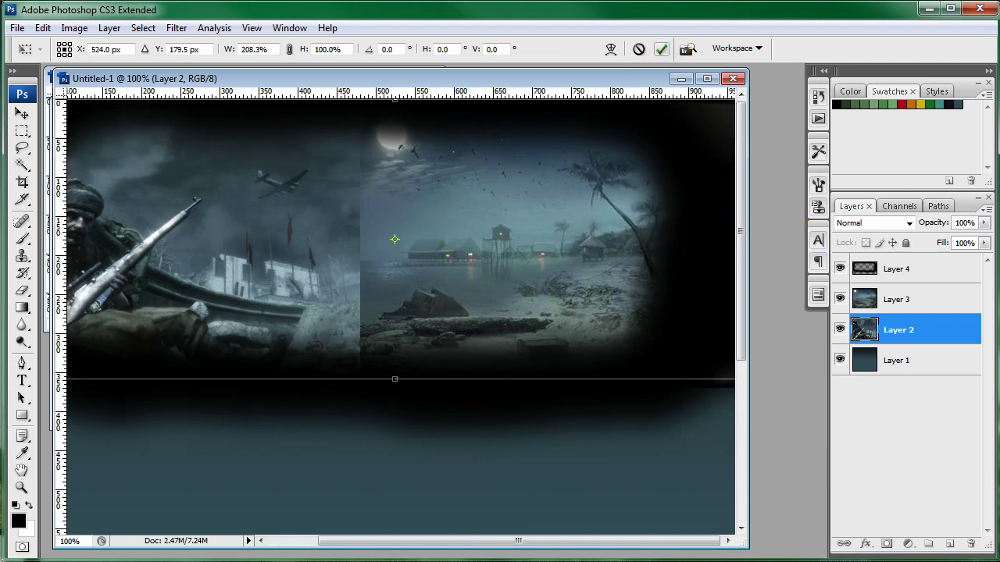
{"action": "left_click", "coordinate": [661, 50]}
Invert the selection, delete the excess below the banner from Layer 3 and Layer 4, and deselect.
{"action": "left_click", "coordinate": [143, 28]}
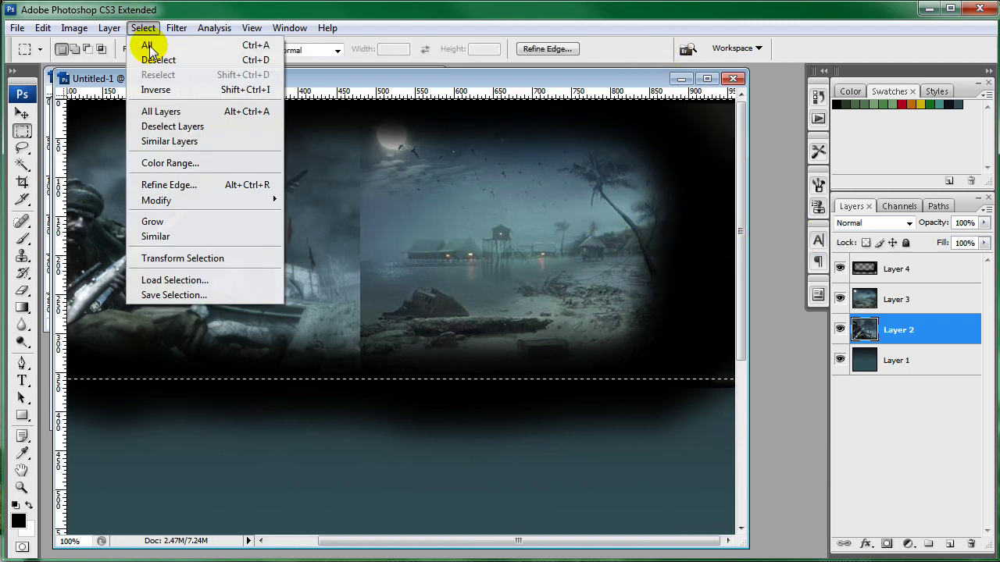
{"action": "left_click", "coordinate": [168, 91]}
{"action": "left_click", "coordinate": [929, 300]}
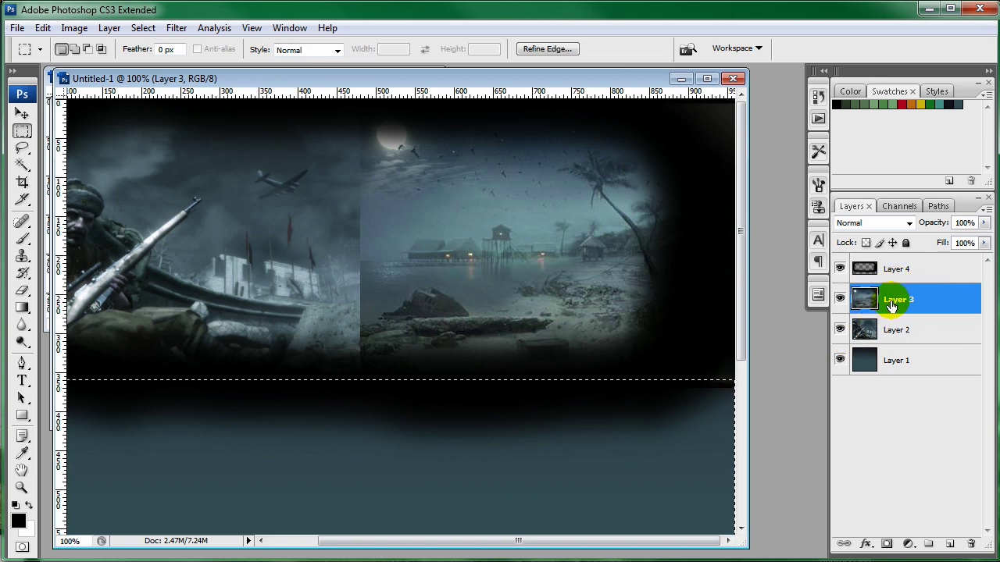
{"action": "left_click", "coordinate": [953, 270]}
{"action": "key", "text": "Delete"}
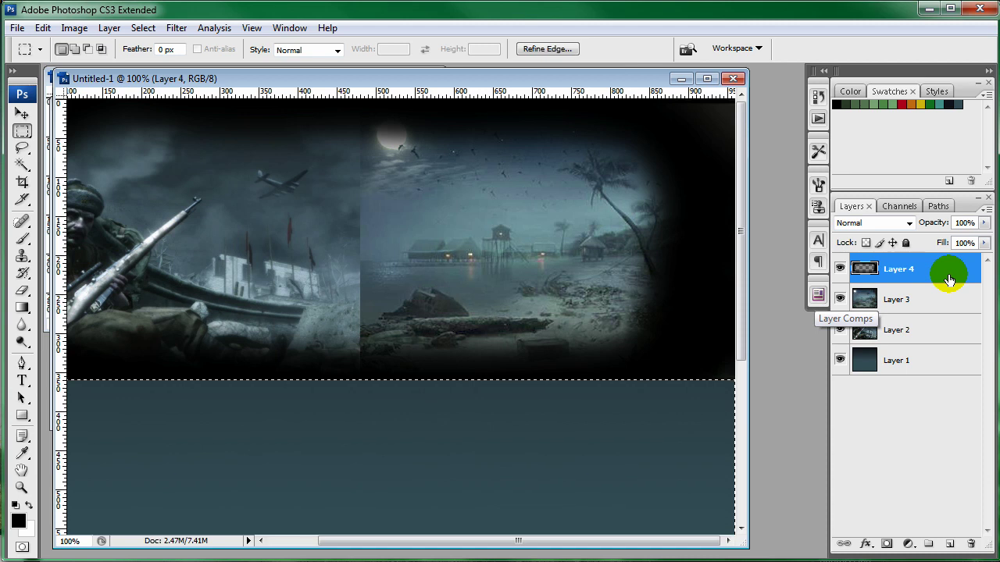
{"action": "key", "text": "ctrl+d"}
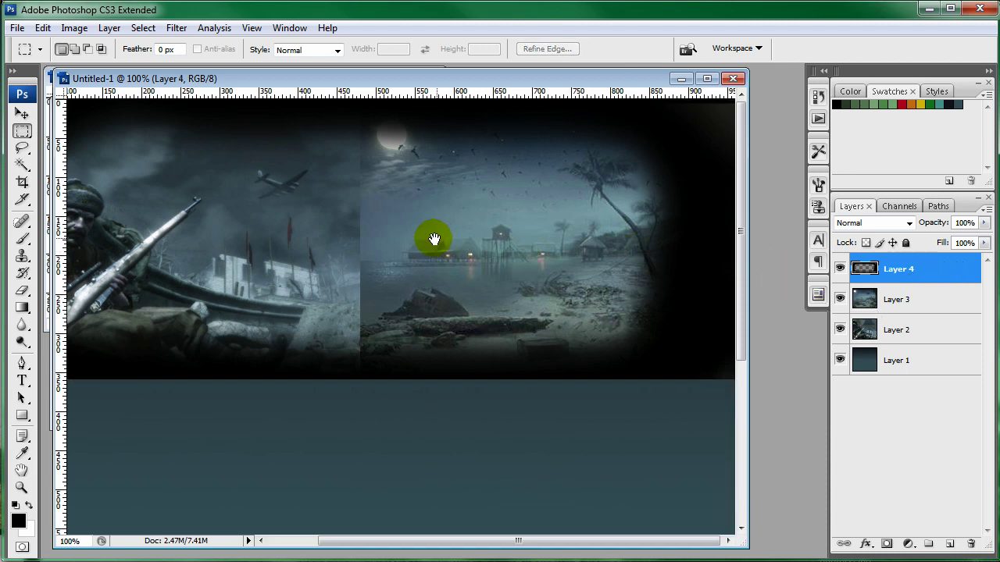
Erase vignette black over the moon, palm trees and hut with a 90 px eraser, and touch up the black along the beach image's outer edge.
{"action": "left_click", "coordinate": [21, 305]}
{"action": "mouse_move", "coordinate": [553, 178]}
{"action": "left_mouse_down"}
{"action": "mouse_move", "coordinate": [608, 166]}
{"action": "mouse_move", "coordinate": [632, 193]}
{"action": "mouse_move", "coordinate": [571, 245]}
{"action": "mouse_move", "coordinate": [591, 268]}
{"action": "mouse_move", "coordinate": [614, 196]}
{"action": "mouse_move", "coordinate": [380, 196]}
{"action": "mouse_move", "coordinate": [291, 310]}
{"action": "mouse_move", "coordinate": [324, 313]}
{"action": "mouse_move", "coordinate": [754, 134]}
{"action": "mouse_move", "coordinate": [740, 131]}
{"action": "left_mouse_up"}
{"action": "key", "text": "bracketright"}
{"action": "key", "text": "bracketright"}
{"action": "key", "text": "bracketright"}
{"action": "key", "text": "bracketright"}
{"action": "key", "text": "bracketleft"}
{"action": "key", "text": "bracketleft"}
{"action": "key", "text": "bracketleft"}
{"action": "key", "text": "bracketleft"}
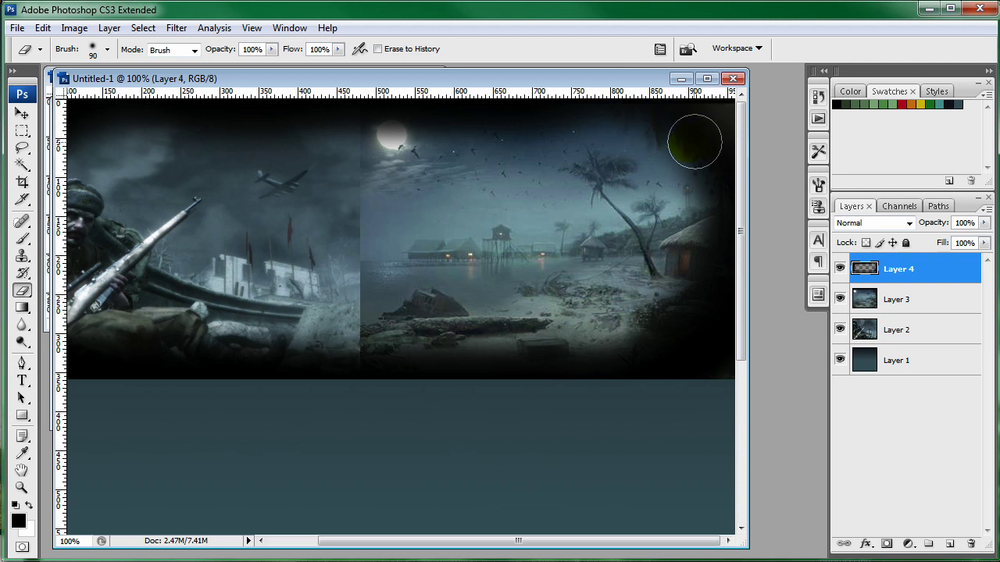
{"action": "key", "text": "b"}
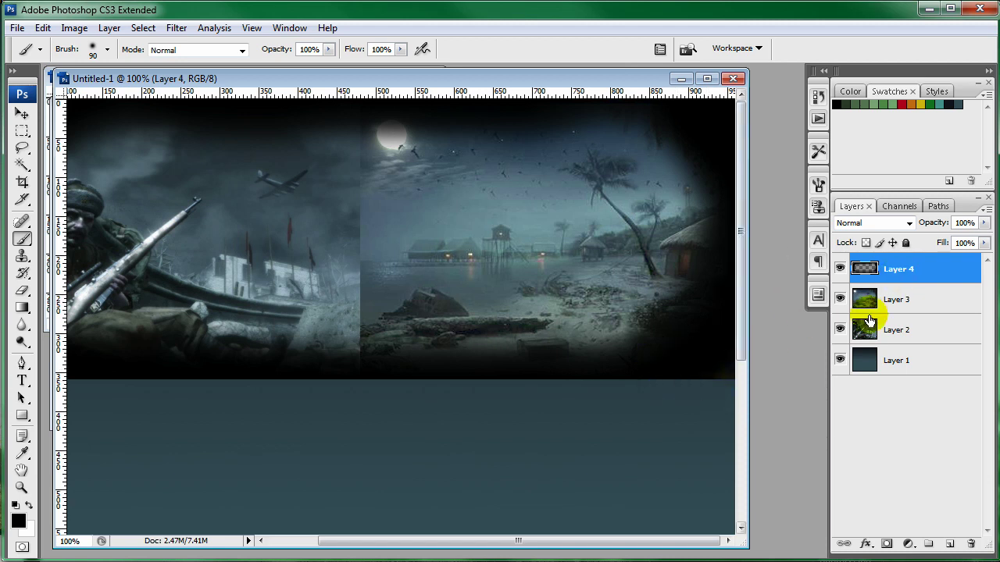
Reduce the vignette layer's opacity to 80%.
{"action": "left_click", "coordinate": [984, 223]}
{"action": "left_click_drag", "start_coordinate": [976, 237], "coordinate": [969, 237]}
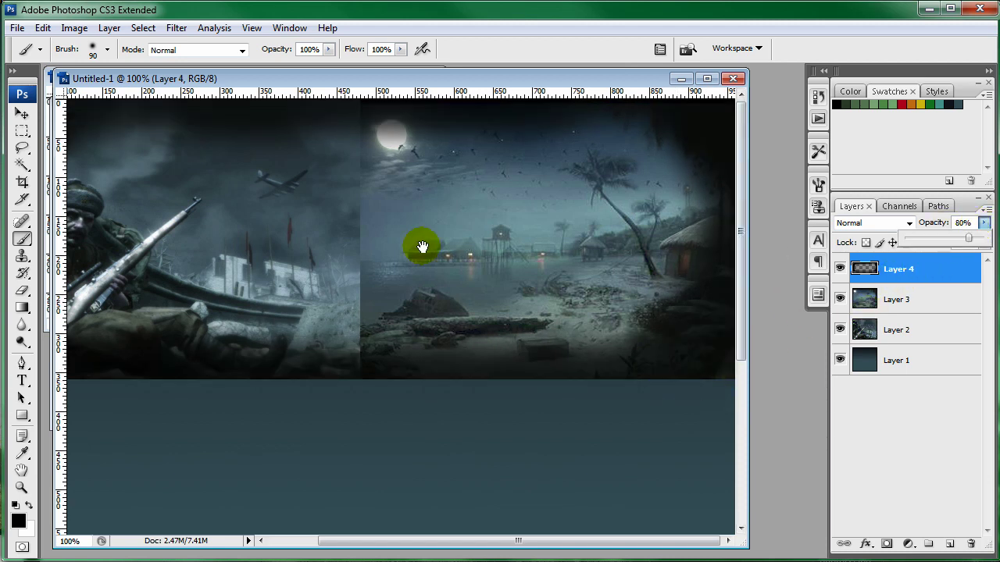
{"action": "left_click_drag", "start_coordinate": [422, 247], "coordinate": [623, 299]}
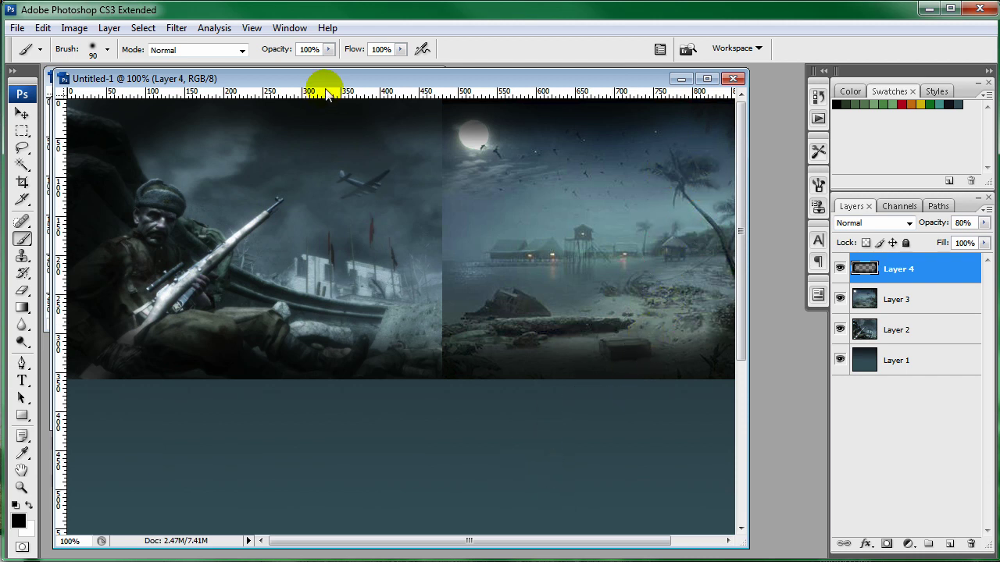
Copy the Call of Duty: World at War logo image into the layout and center it over the seam between the two banner pictures.
{"action": "left_click_drag", "start_coordinate": [401, 83], "coordinate": [490, 88]}
{"action": "left_click_drag", "start_coordinate": [95, 80], "coordinate": [137, 153]}
{"action": "left_click", "coordinate": [22, 113]}
{"action": "left_click_drag", "start_coordinate": [143, 266], "coordinate": [528, 280]}
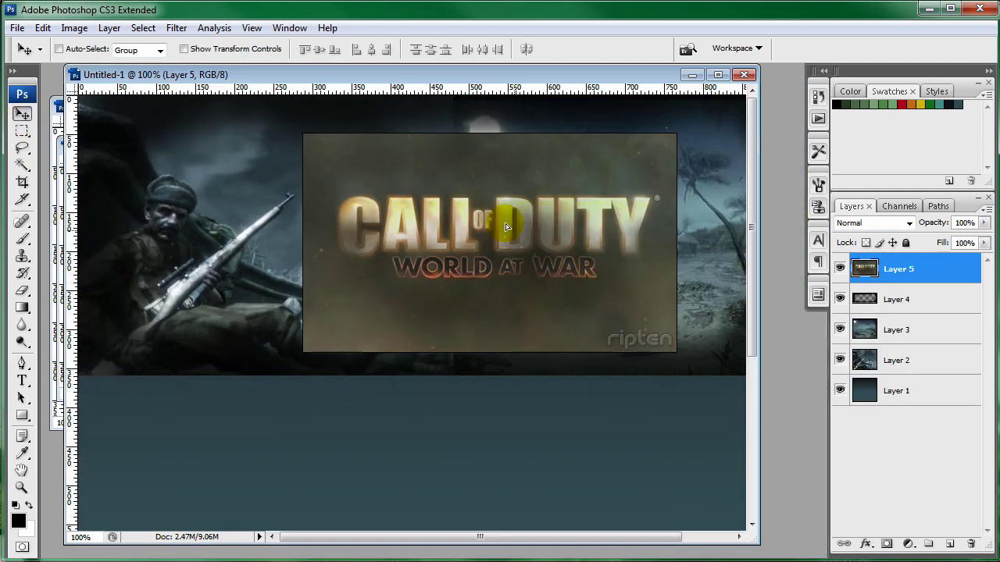
{"action": "left_click_drag", "start_coordinate": [132, 231], "coordinate": [95, 232]}
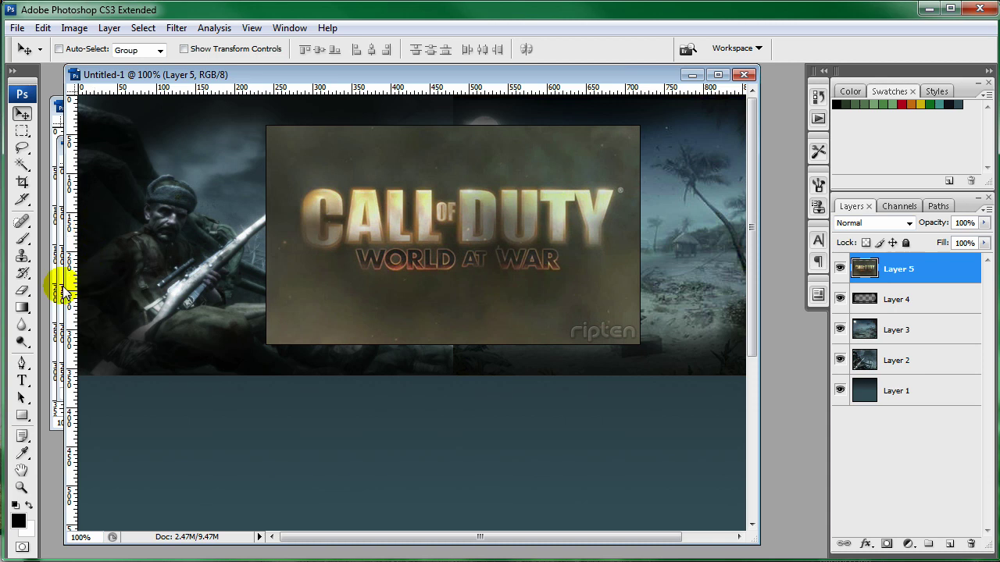
Add a layer mask to the logo layer and paint it black with a 100 px soft brush to hide the brown background around the lettering.
{"action": "left_click", "coordinate": [886, 544]}
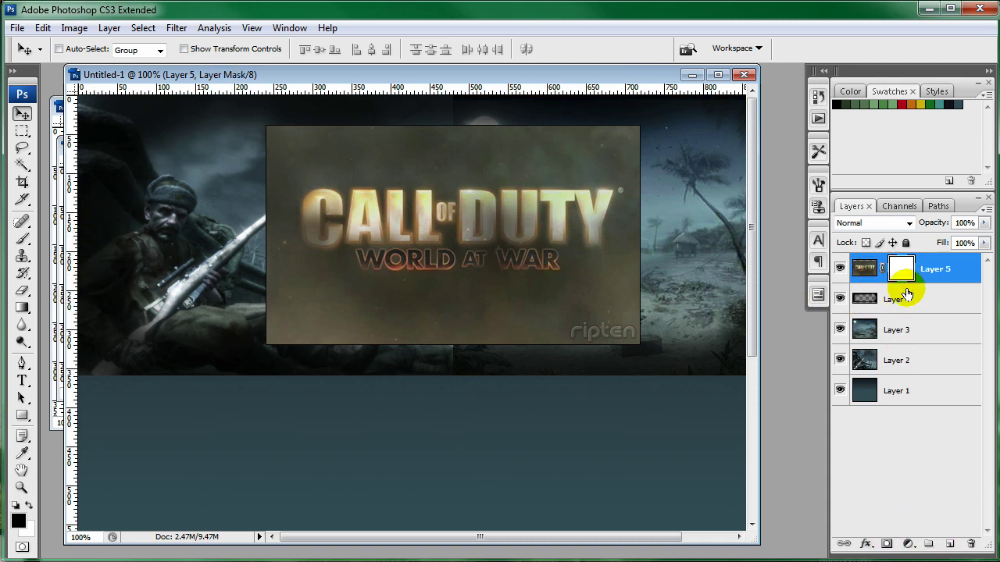
{"action": "left_click", "coordinate": [28, 239]}
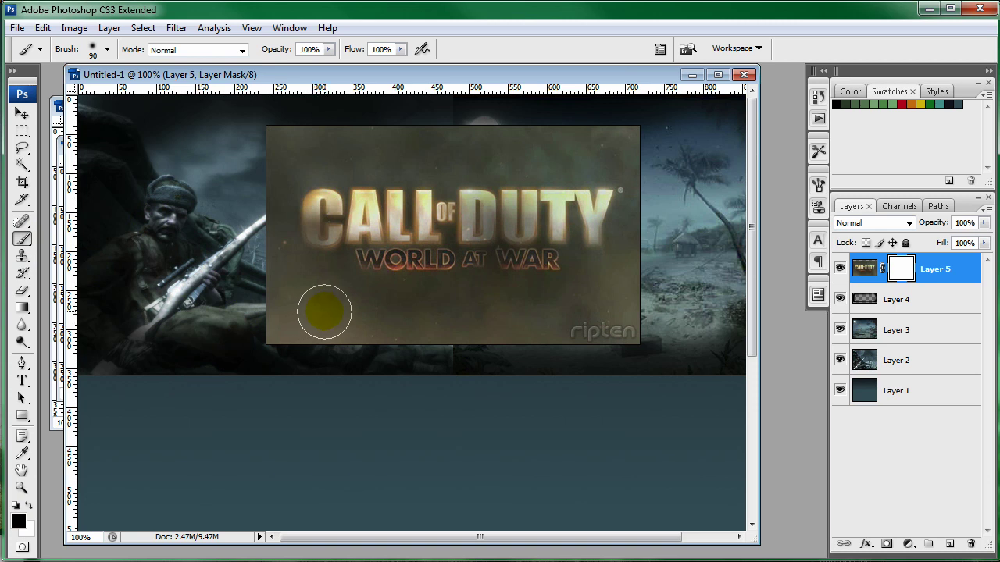
{"action": "mouse_move", "coordinate": [279, 351]}
{"action": "left_mouse_down"}
{"action": "mouse_move", "coordinate": [230, 317]}
{"action": "mouse_move", "coordinate": [271, 348]}
{"action": "left_mouse_up"}
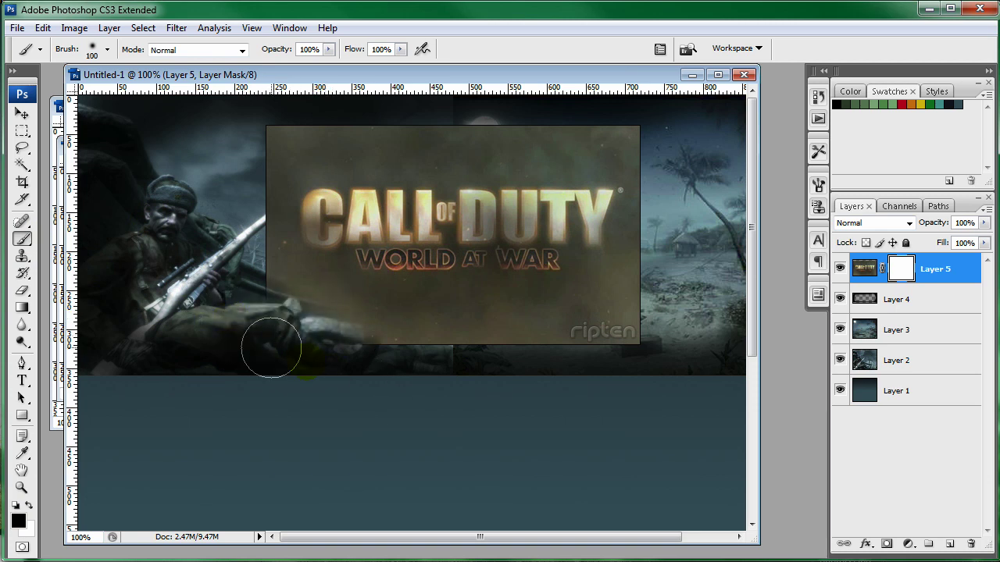
{"action": "mouse_move", "coordinate": [349, 372]}
{"action": "left_mouse_down"}
{"action": "mouse_move", "coordinate": [472, 374]}
{"action": "mouse_move", "coordinate": [622, 338]}
{"action": "mouse_move", "coordinate": [623, 352]}
{"action": "mouse_move", "coordinate": [681, 316]}
{"action": "mouse_move", "coordinate": [647, 116]}
{"action": "mouse_move", "coordinate": [578, 88]}
{"action": "mouse_move", "coordinate": [608, 110]}
{"action": "mouse_move", "coordinate": [441, 100]}
{"action": "mouse_move", "coordinate": [466, 104]}
{"action": "mouse_move", "coordinate": [287, 117]}
{"action": "mouse_move", "coordinate": [248, 132]}
{"action": "mouse_move", "coordinate": [227, 210]}
{"action": "mouse_move", "coordinate": [210, 224]}
{"action": "mouse_move", "coordinate": [236, 237]}
{"action": "mouse_move", "coordinate": [226, 280]}
{"action": "mouse_move", "coordinate": [248, 335]}
{"action": "mouse_move", "coordinate": [324, 351]}
{"action": "left_mouse_up"}
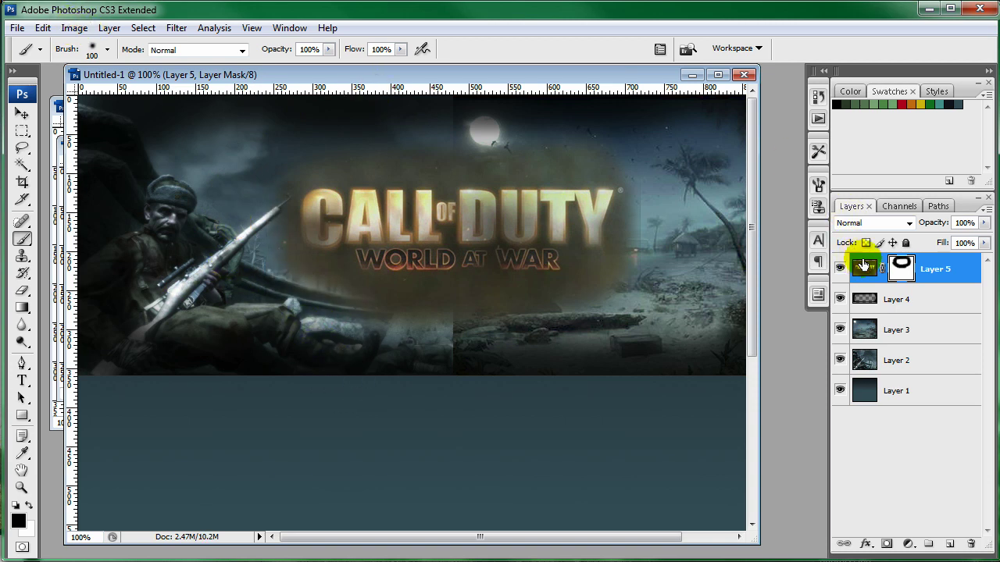
Apply Match Color to the logo layer, using Layer 3 of Untitled-1 as the color source.
{"action": "left_click", "coordinate": [74, 28]}
{"action": "mouse_move", "coordinate": [98, 68]}
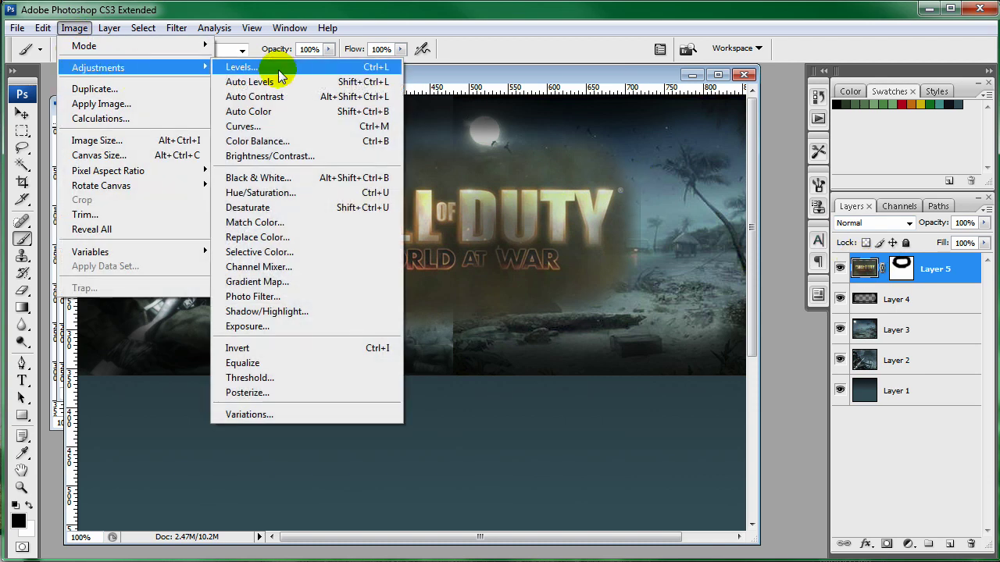
{"action": "left_click", "coordinate": [261, 217]}
{"action": "left_click_drag", "start_coordinate": [388, 203], "coordinate": [617, 67]}
{"action": "left_click", "coordinate": [488, 370]}
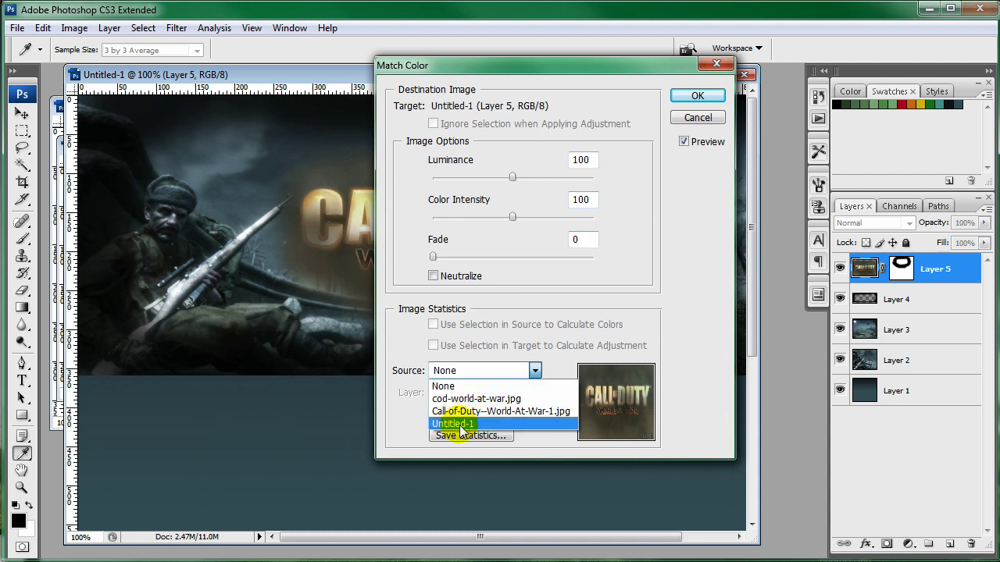
{"action": "left_click", "coordinate": [459, 424]}
{"action": "left_click", "coordinate": [464, 393]}
{"action": "left_click", "coordinate": [461, 456]}
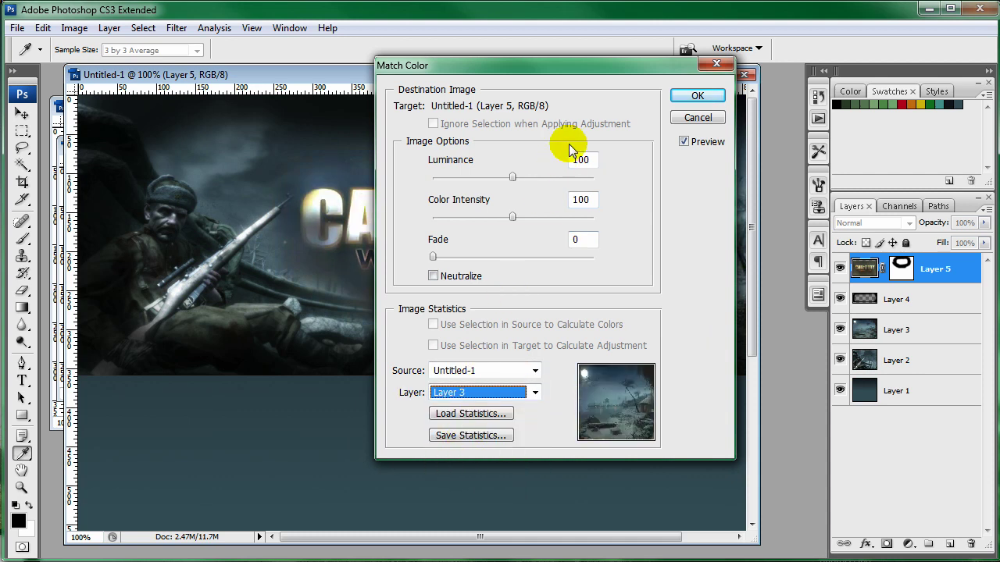
Set the color match's Luminance to 84 and Color Intensity to 134, and apply it to the logo.
{"action": "left_click_drag", "start_coordinate": [582, 67], "coordinate": [821, 117]}
{"action": "mouse_move", "coordinate": [752, 229]}
{"action": "left_mouse_down"}
{"action": "mouse_move", "coordinate": [830, 230]}
{"action": "mouse_move", "coordinate": [681, 230]}
{"action": "mouse_move", "coordinate": [752, 230]}
{"action": "left_mouse_up"}
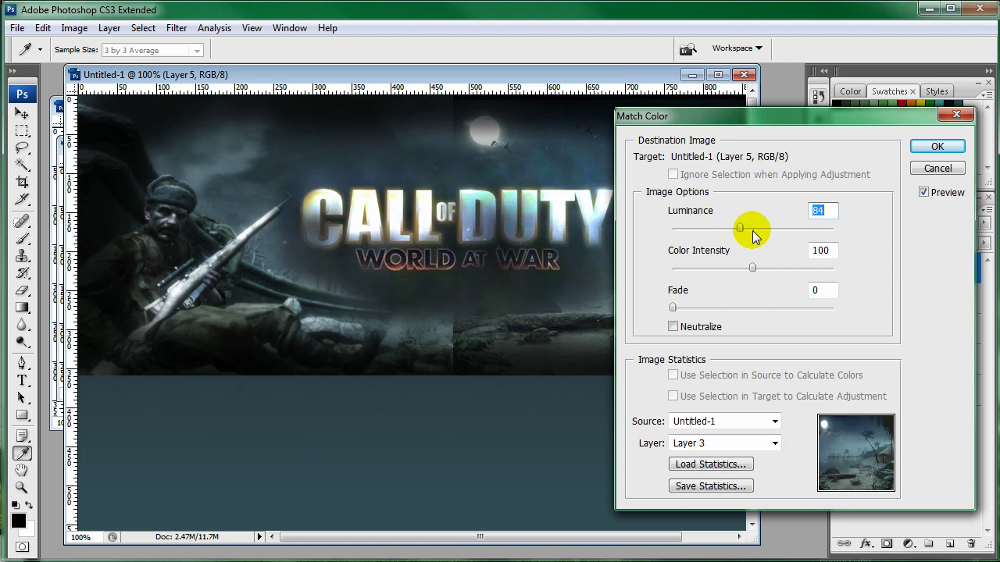
{"action": "left_click_drag", "start_coordinate": [752, 268], "coordinate": [782, 268]}
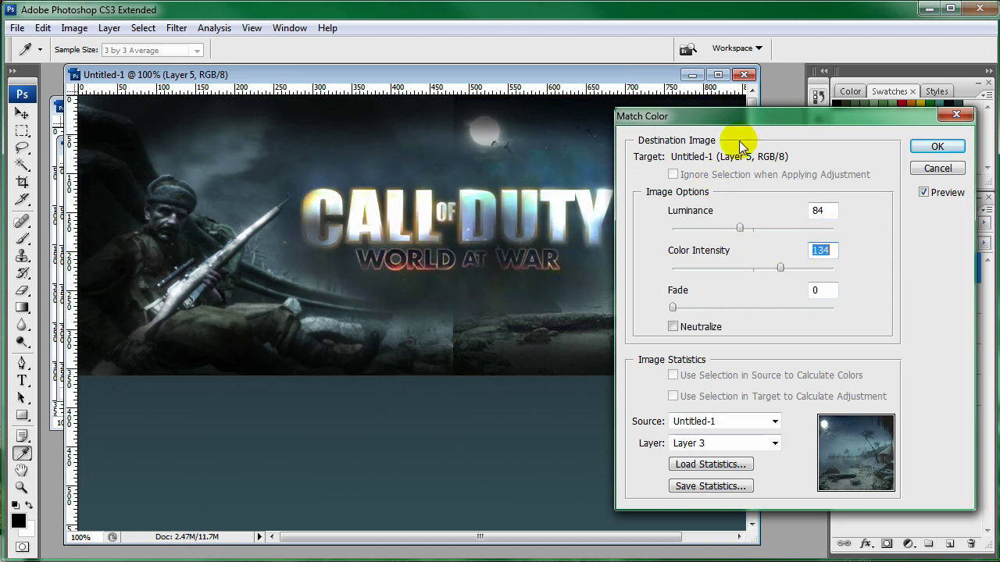
{"action": "mouse_move", "coordinate": [778, 119]}
{"action": "left_mouse_down"}
{"action": "mouse_move", "coordinate": [913, 180]}
{"action": "mouse_move", "coordinate": [832, 137]}
{"action": "mouse_move", "coordinate": [813, 113]}
{"action": "mouse_move", "coordinate": [825, 119]}
{"action": "left_mouse_up"}
{"action": "left_click", "coordinate": [959, 137]}
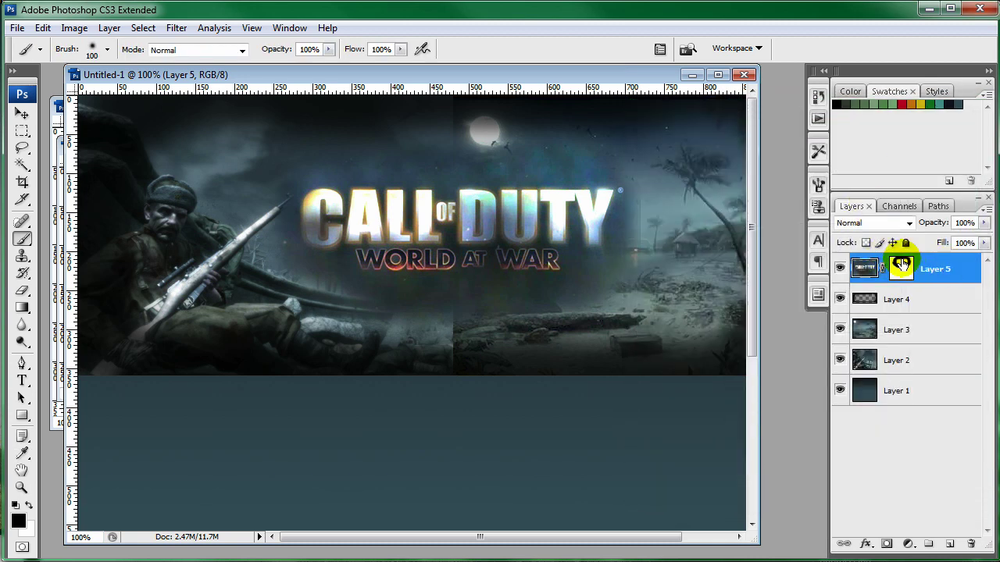
Place Layer 3 beneath Layer 2 in the stacking order and move the logo up about 50 px.
{"action": "key", "text": "o"}
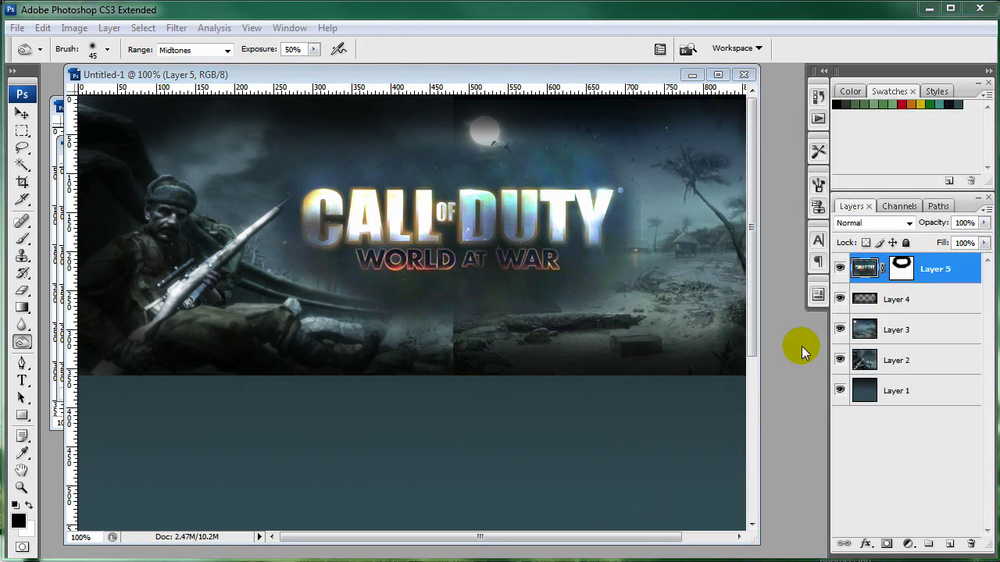
{"action": "left_click_drag", "start_coordinate": [950, 332], "coordinate": [946, 381]}
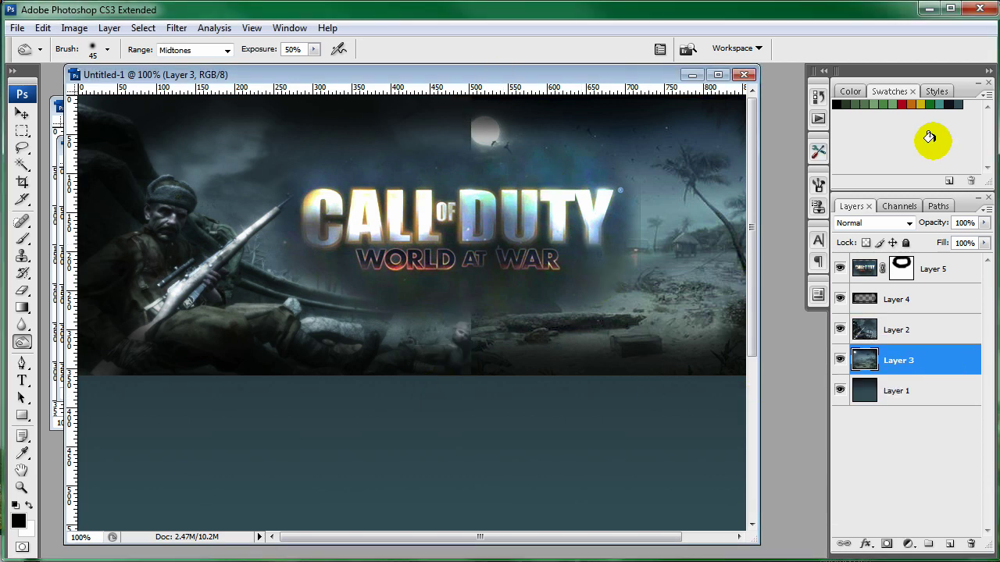
{"action": "left_click", "coordinate": [969, 268]}
{"action": "key", "text": "v"}
{"action": "left_click_drag", "start_coordinate": [428, 247], "coordinate": [417, 206]}
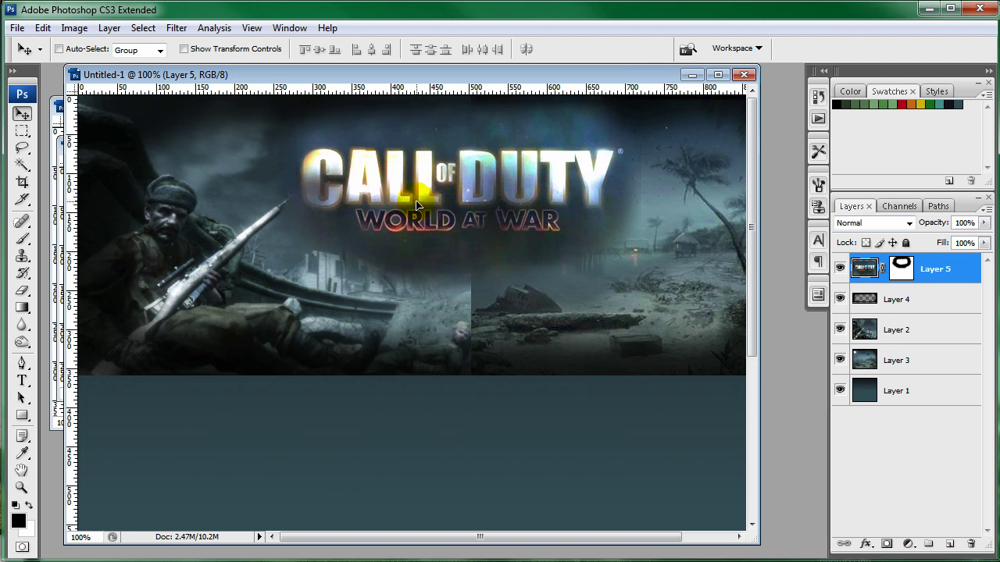
Paint black on the logo layer's mask with a 40 to 60 px brush to uncover the rifle tip and clear leftover background over the beach.
{"action": "left_click", "coordinate": [899, 267]}
{"action": "left_click", "coordinate": [23, 239]}
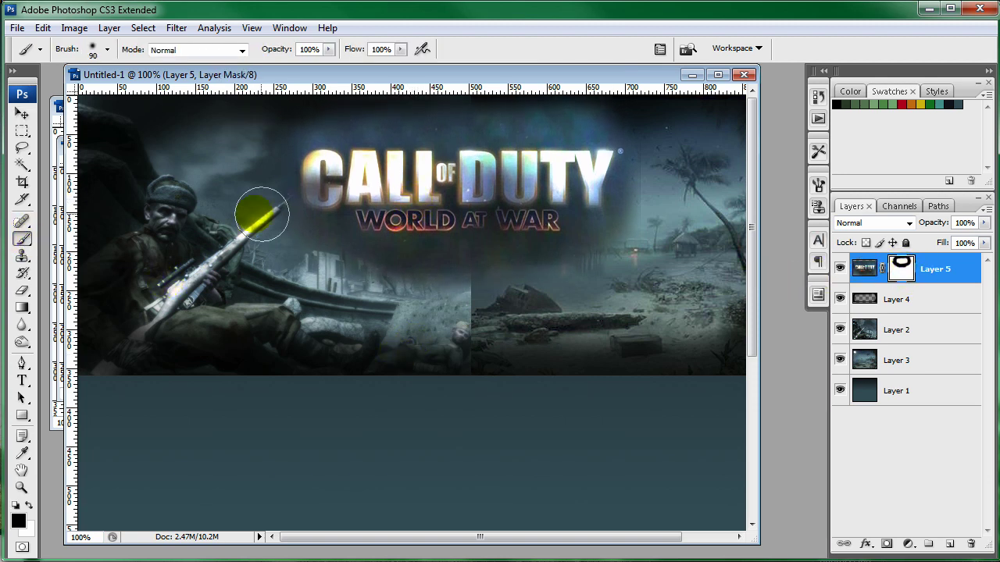
{"action": "key", "text": "bracketleft"}
{"action": "key", "text": "bracketleft"}
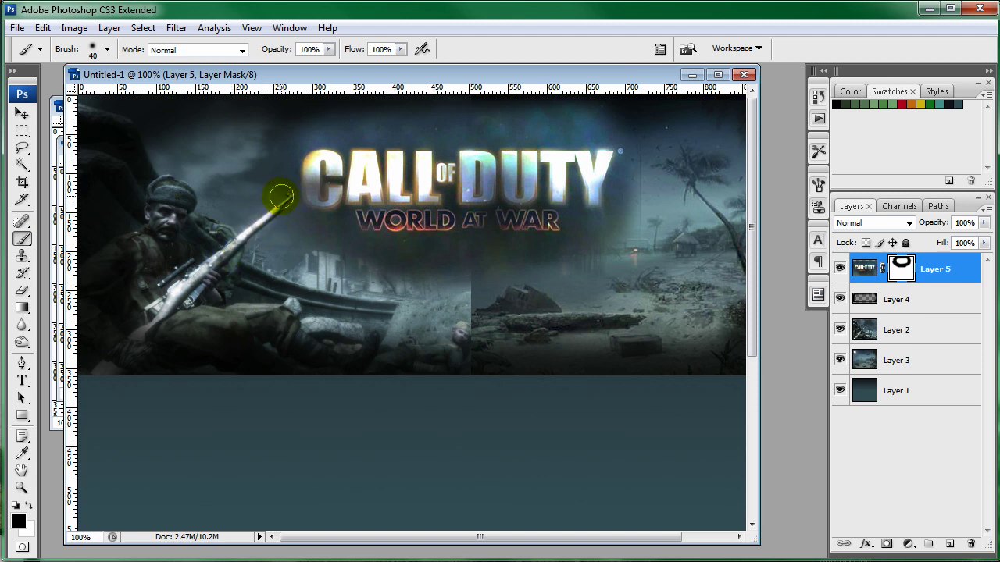
{"action": "key", "text": "bracketright"}
{"action": "key", "text": "bracketright"}
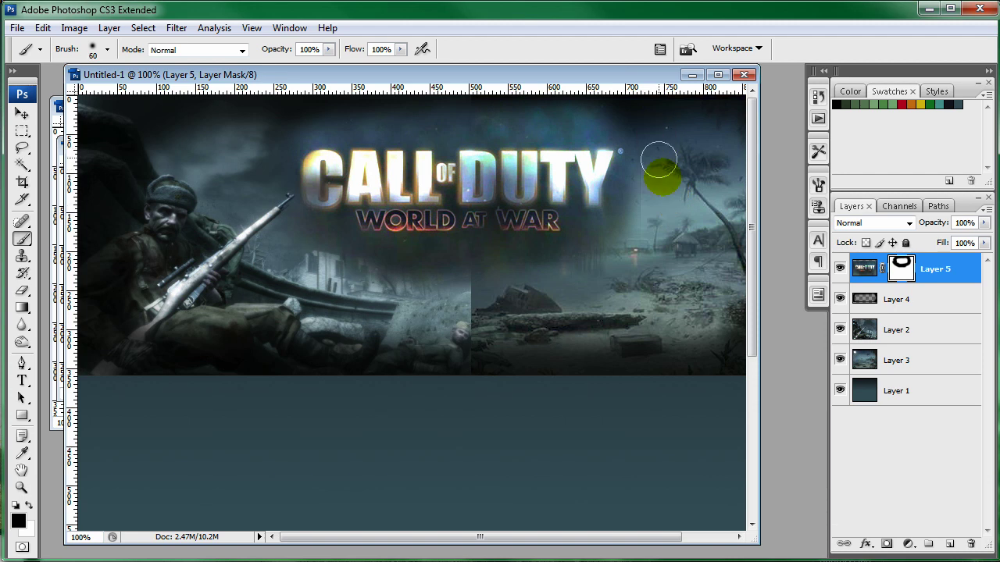
{"action": "mouse_move", "coordinate": [662, 231]}
{"action": "left_mouse_down"}
{"action": "mouse_move", "coordinate": [655, 270]}
{"action": "mouse_move", "coordinate": [555, 421]}
{"action": "mouse_move", "coordinate": [623, 381]}
{"action": "mouse_move", "coordinate": [626, 249]}
{"action": "mouse_move", "coordinate": [666, 151]}
{"action": "mouse_move", "coordinate": [658, 226]}
{"action": "mouse_move", "coordinate": [727, 306]}
{"action": "left_mouse_up"}
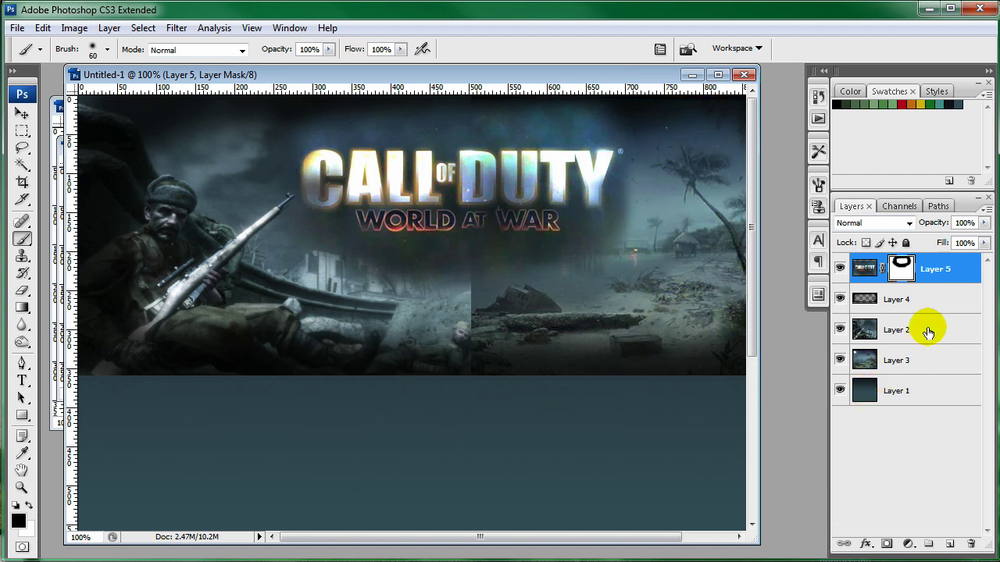
Add a layer mask to the soldier image layer and paint its hard edge black with a 60 px brush to blend it into the beach.
{"action": "left_click", "coordinate": [953, 330]}
{"action": "left_click", "coordinate": [840, 329]}
{"action": "left_click", "coordinate": [840, 329]}
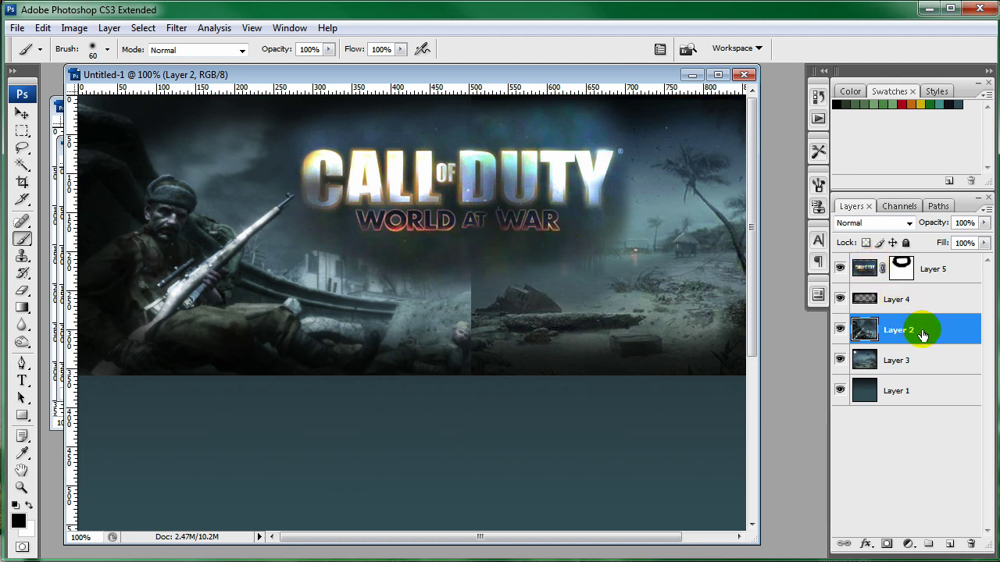
{"action": "left_click", "coordinate": [887, 544]}
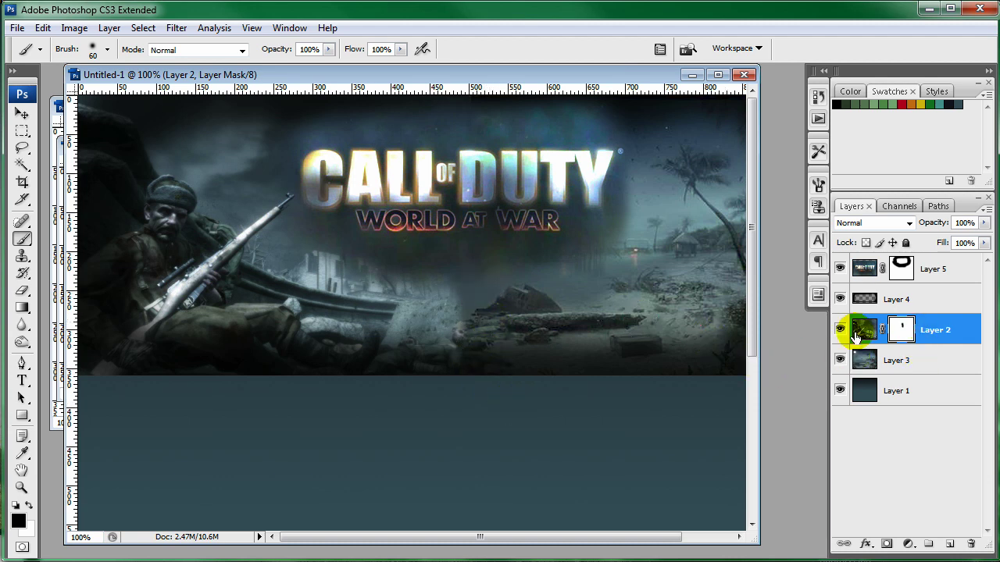
Add a layer mask to the beach image layer, paint black along the seam, and touch up the soldier layer's mask with a 35 px brush.
{"action": "left_click", "coordinate": [937, 360]}
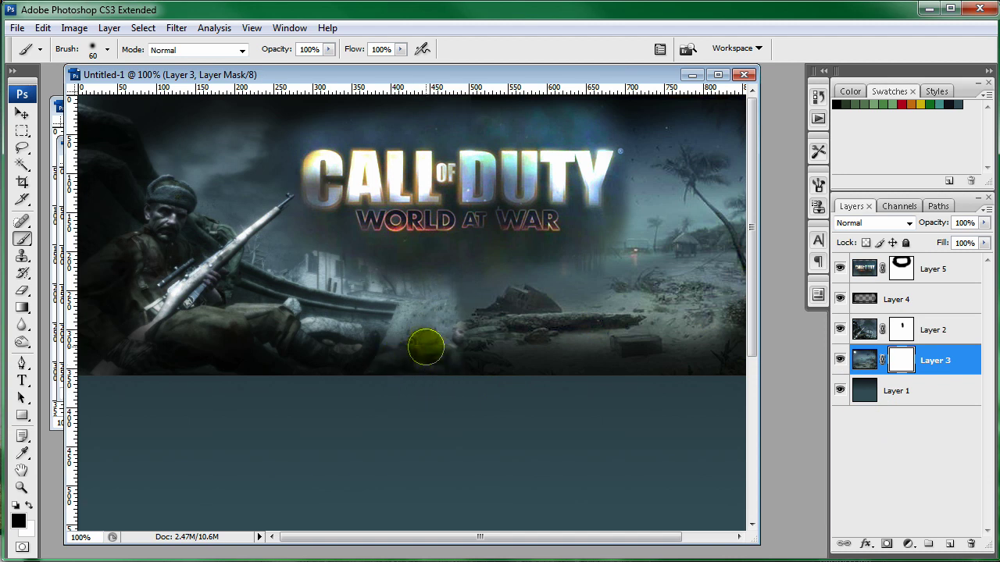
{"action": "mouse_move", "coordinate": [430, 326]}
{"action": "left_mouse_down"}
{"action": "mouse_move", "coordinate": [437, 280]}
{"action": "mouse_move", "coordinate": [424, 324]}
{"action": "mouse_move", "coordinate": [440, 310]}
{"action": "left_mouse_up"}
{"action": "left_click", "coordinate": [906, 329]}
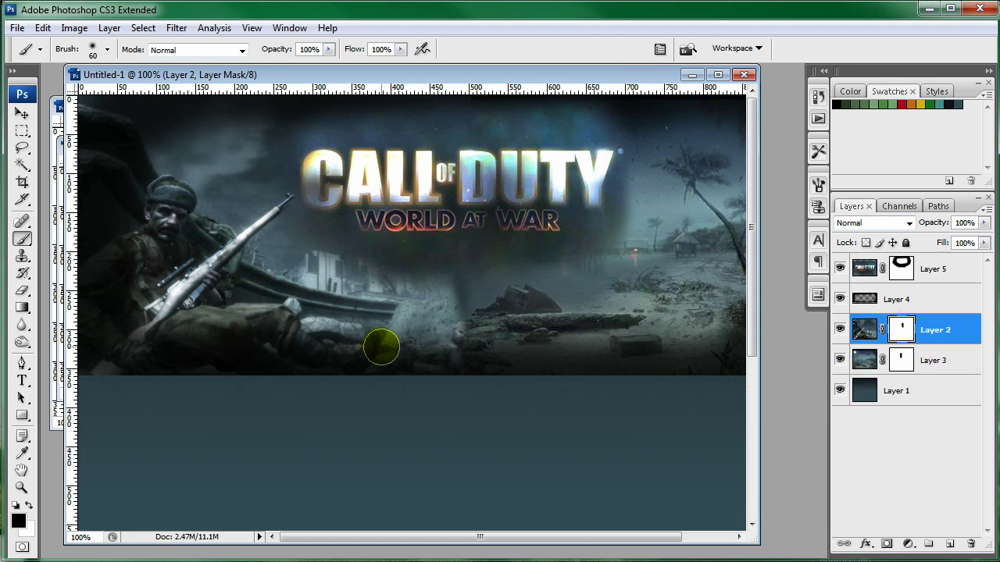
{"action": "key", "text": "bracketleft"}
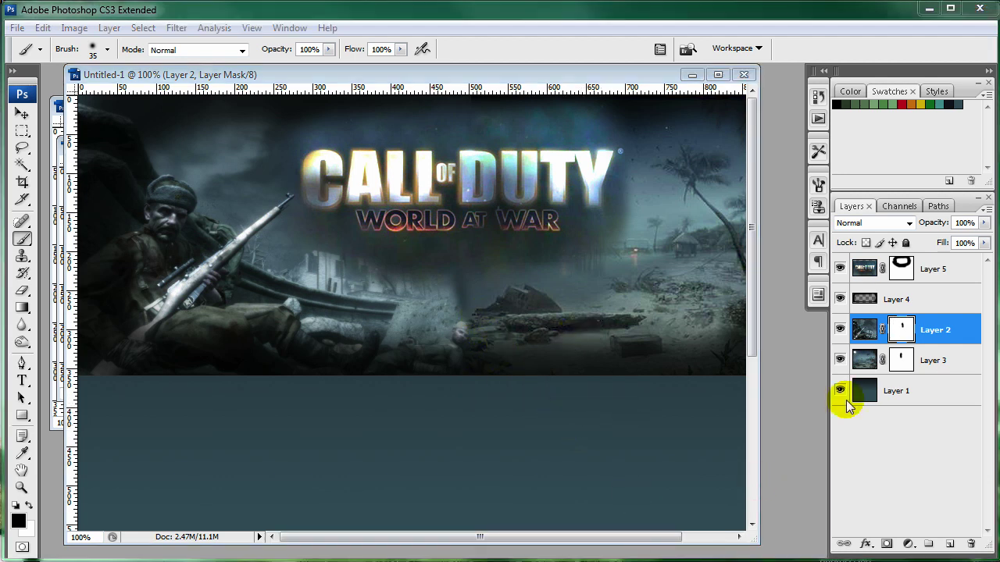
Move the banner images, vignette and logo up together by about 90 px, and lower the logo alone by about 70 px.
{"action": "left_click", "coordinate": [961, 362]}
{"action": "left_click", "coordinate": [955, 272], "text": "shift"}
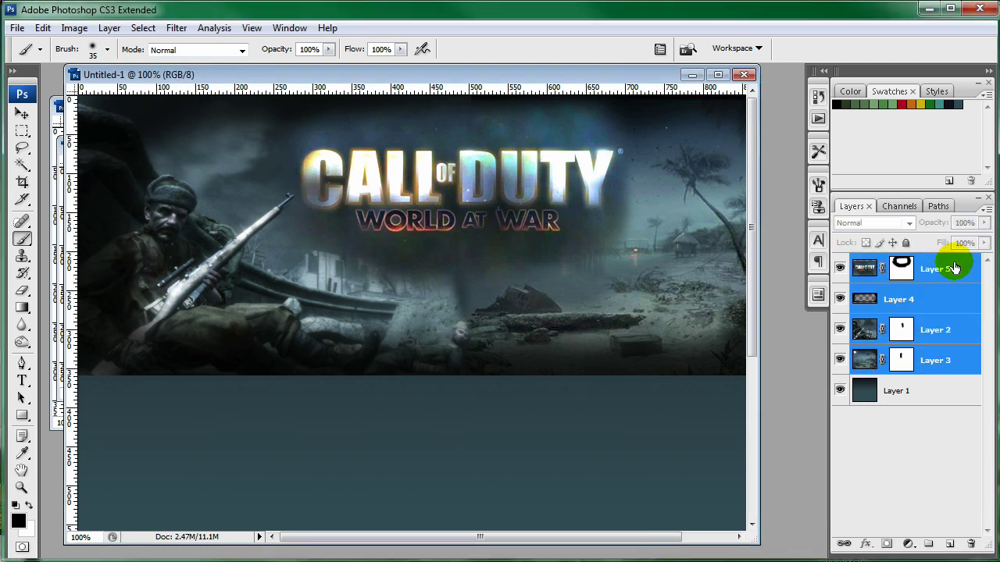
{"action": "key", "text": "v"}
{"action": "left_click_drag", "start_coordinate": [427, 345], "coordinate": [428, 271]}
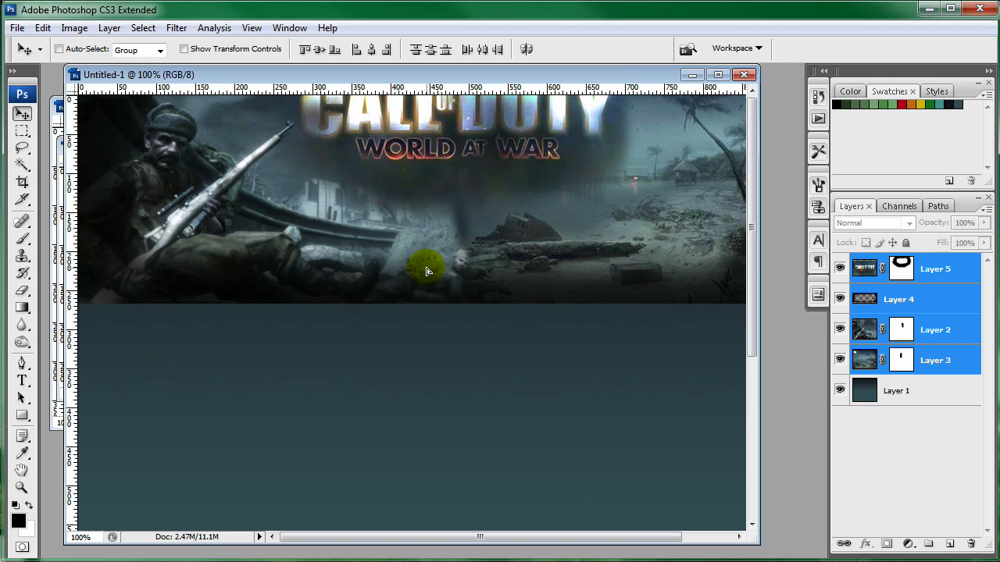
{"action": "left_click", "coordinate": [930, 269]}
{"action": "left_click_drag", "start_coordinate": [474, 148], "coordinate": [476, 195]}
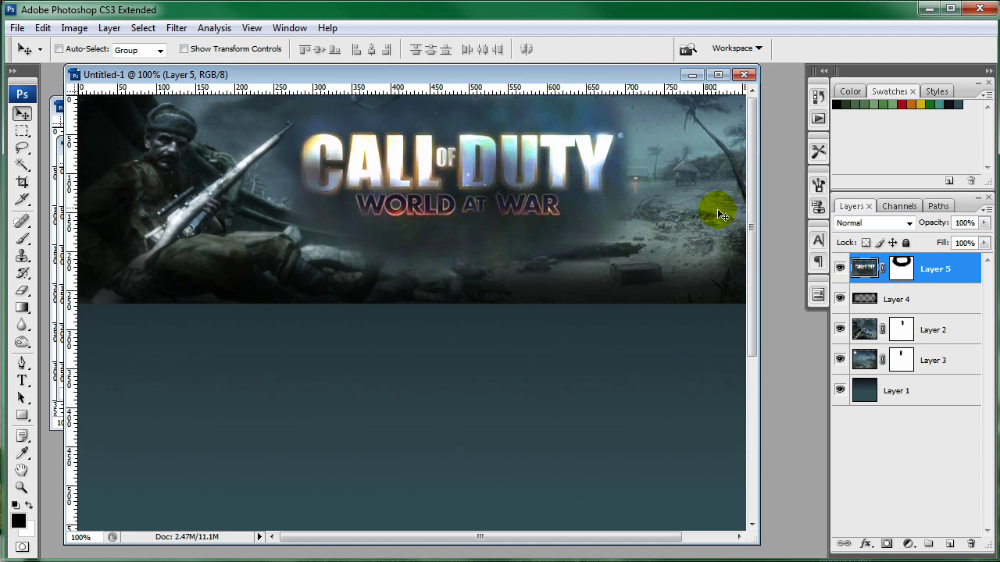
Paint white on the logo layer's mask with a 40 px brush around the rifle tip and the logo's letter C.
{"action": "left_click", "coordinate": [901, 269]}
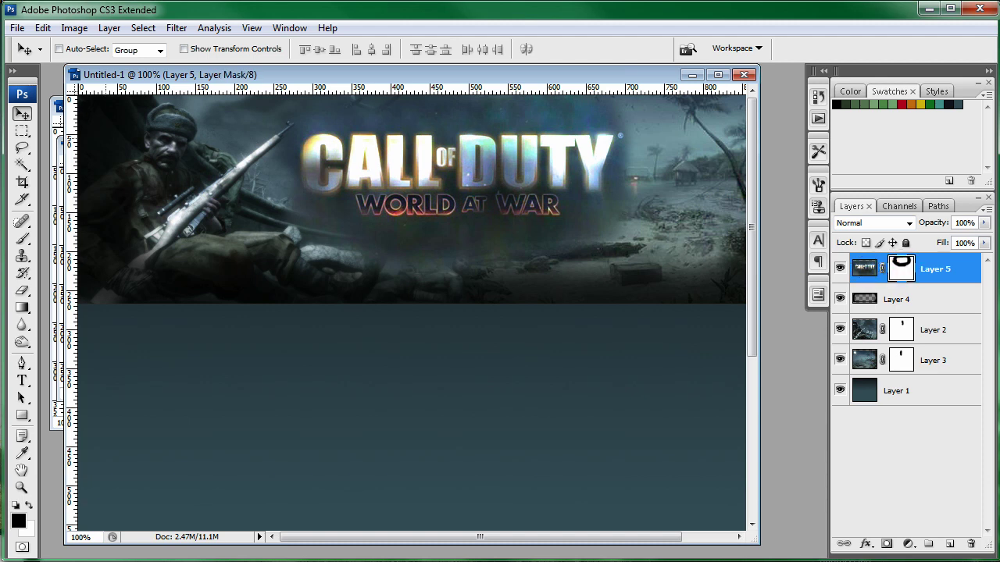
{"action": "left_click", "coordinate": [21, 238]}
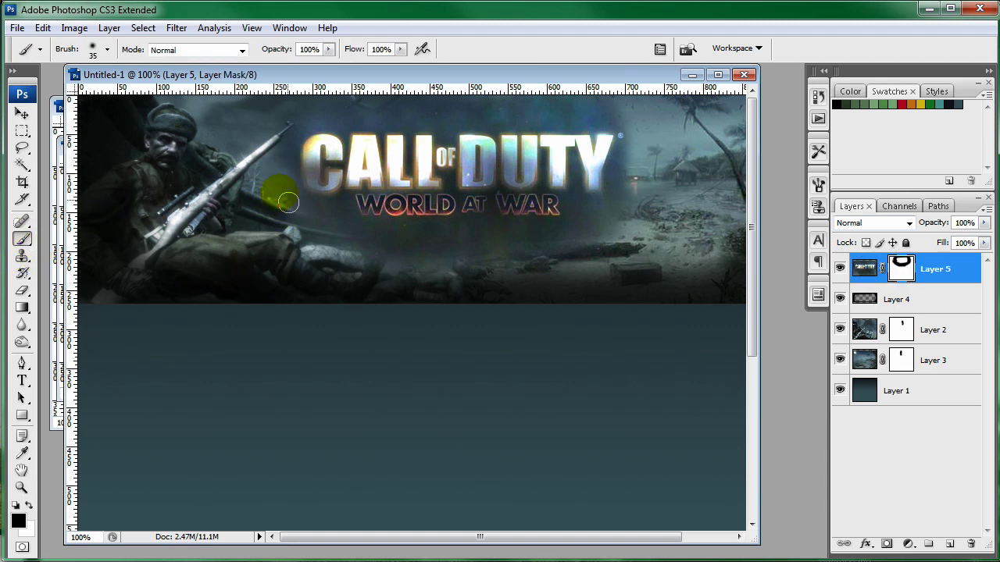
{"action": "key", "text": "x"}
{"action": "mouse_move", "coordinate": [252, 176]}
{"action": "left_mouse_down"}
{"action": "mouse_move", "coordinate": [281, 203]}
{"action": "mouse_move", "coordinate": [273, 166]}
{"action": "mouse_move", "coordinate": [282, 208]}
{"action": "mouse_move", "coordinate": [293, 211]}
{"action": "mouse_move", "coordinate": [271, 194]}
{"action": "mouse_move", "coordinate": [255, 151]}
{"action": "mouse_move", "coordinate": [276, 219]}
{"action": "mouse_move", "coordinate": [300, 233]}
{"action": "mouse_move", "coordinate": [255, 189]}
{"action": "mouse_move", "coordinate": [256, 139]}
{"action": "mouse_move", "coordinate": [282, 96]}
{"action": "mouse_move", "coordinate": [303, 87]}
{"action": "left_mouse_up"}
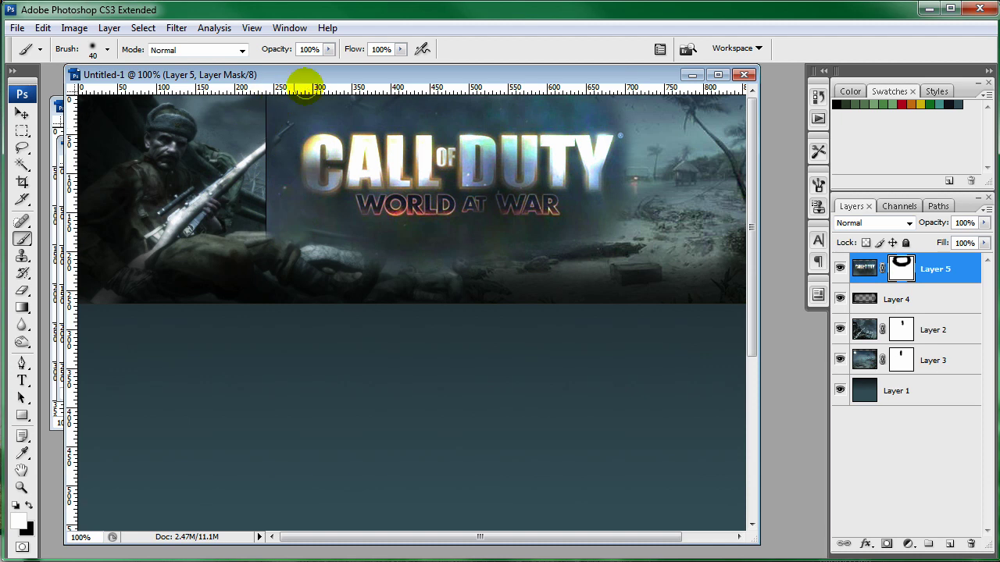
{"action": "left_click", "coordinate": [317, 152]}
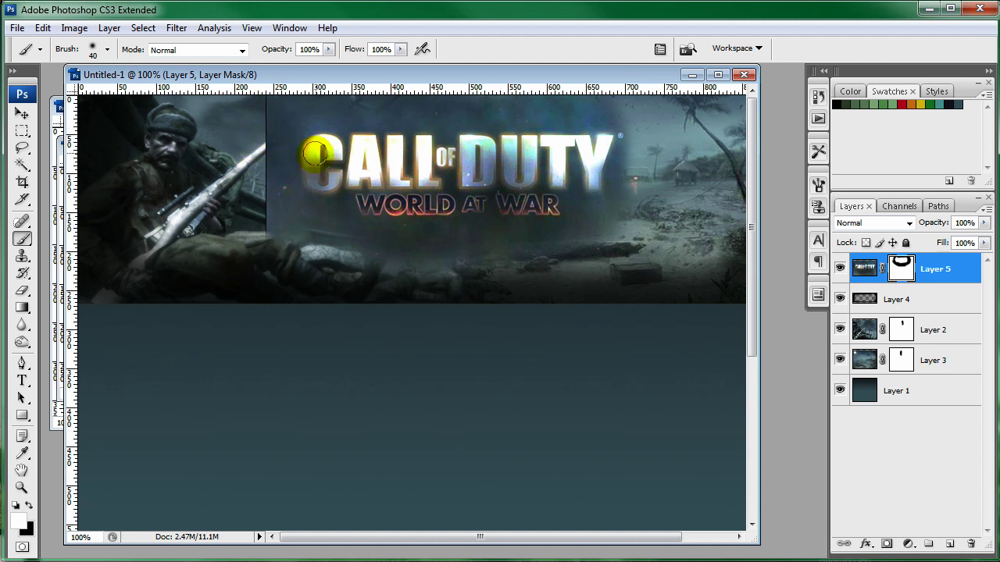
Paint black on the logo layer's mask with a 35 to 40 px brush to hide the logo's background over the rifle and boat.
{"action": "key", "text": "x"}
{"action": "left_click", "coordinate": [361, 238]}
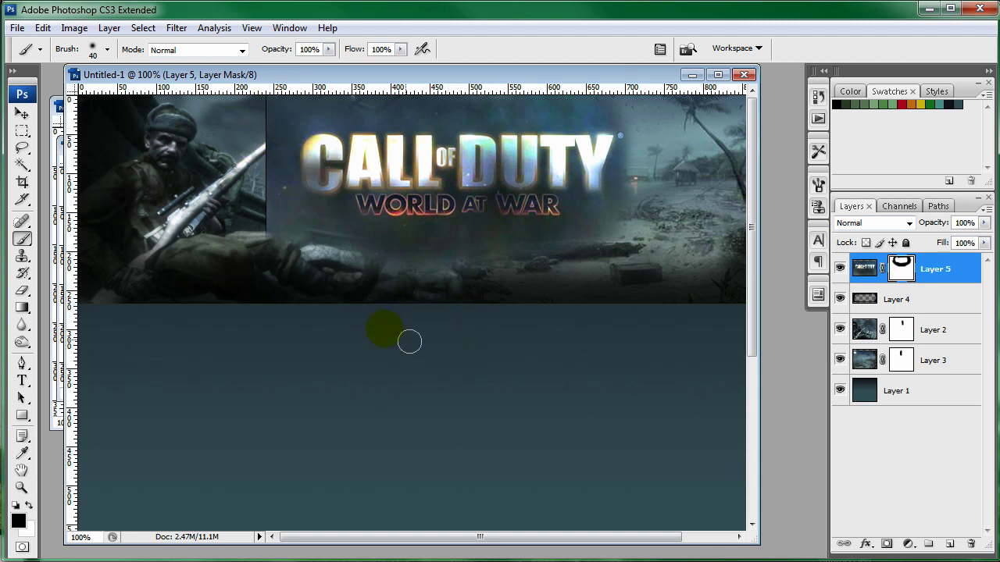
{"action": "mouse_move", "coordinate": [293, 265]}
{"action": "left_mouse_down"}
{"action": "mouse_move", "coordinate": [237, 185]}
{"action": "mouse_move", "coordinate": [302, 275]}
{"action": "mouse_move", "coordinate": [230, 196]}
{"action": "mouse_move", "coordinate": [232, 150]}
{"action": "mouse_move", "coordinate": [297, 127]}
{"action": "mouse_move", "coordinate": [288, 123]}
{"action": "mouse_move", "coordinate": [243, 160]}
{"action": "left_mouse_up"}
{"action": "key", "text": "bracketleft"}
{"action": "key", "text": "bracketleft"}
{"action": "key", "text": "bracketleft"}
{"action": "key", "text": "bracketleft"}
{"action": "mouse_move", "coordinate": [262, 418]}
{"action": "left_mouse_down"}
{"action": "mouse_move", "coordinate": [266, 435]}
{"action": "mouse_move", "coordinate": [333, 461]}
{"action": "left_mouse_up"}
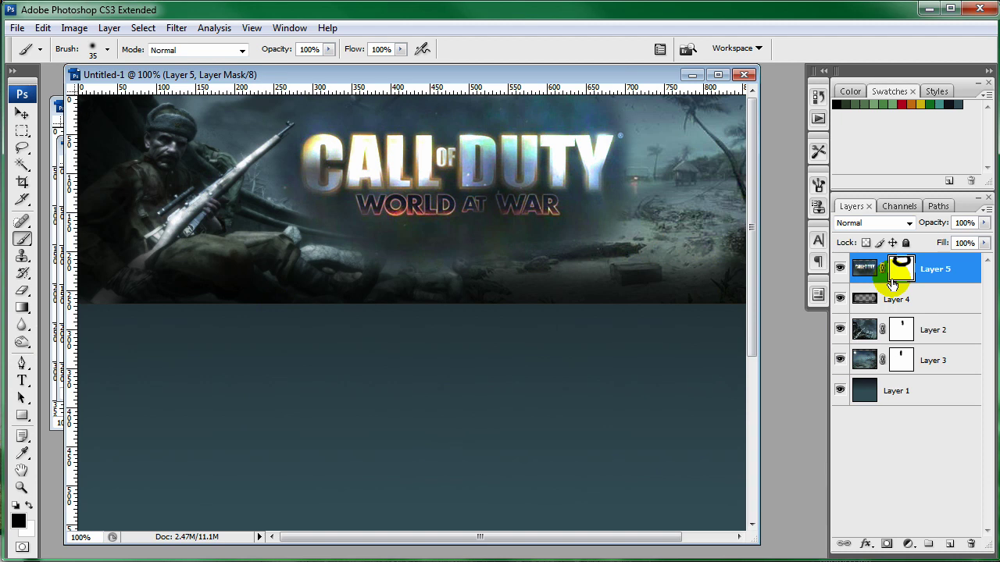
Paint black around the banner's outer edges and across its lower border on the vignette layer with a 70 px brush.
{"action": "left_click", "coordinate": [955, 269]}
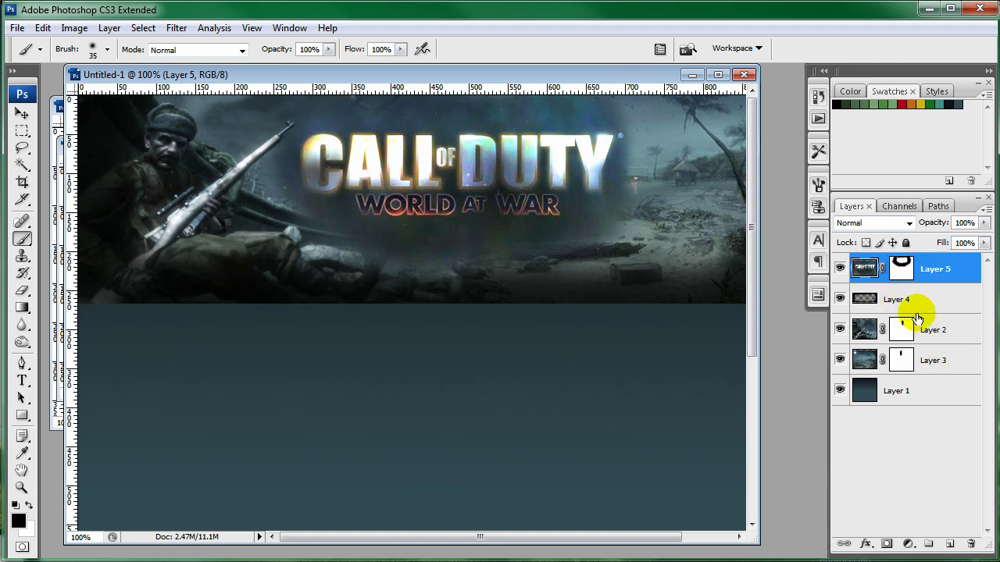
{"action": "left_click", "coordinate": [922, 298]}
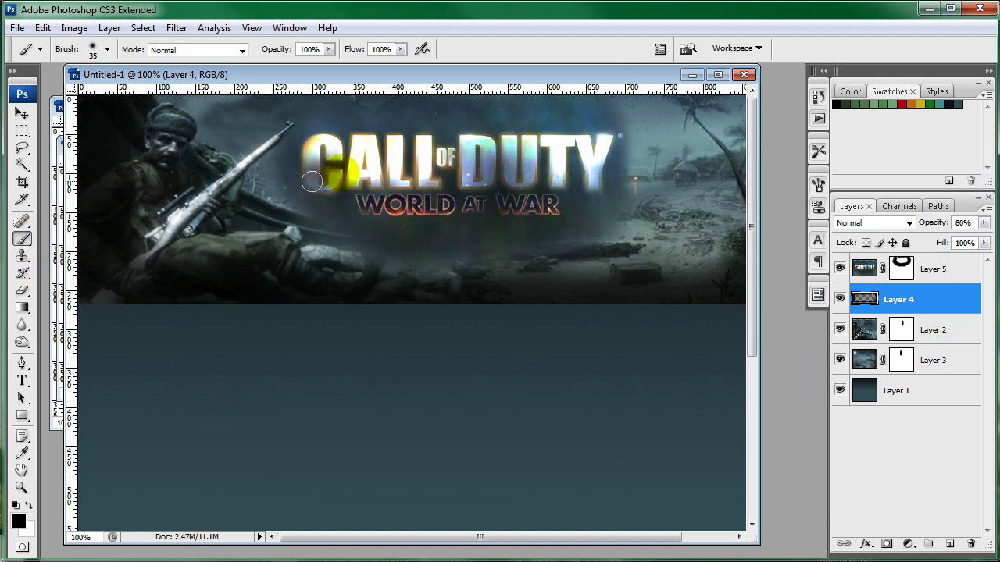
{"action": "key", "text": "bracketright"}
{"action": "key", "text": "bracketright"}
{"action": "key", "text": "bracketright"}
{"action": "key", "text": "bracketright"}
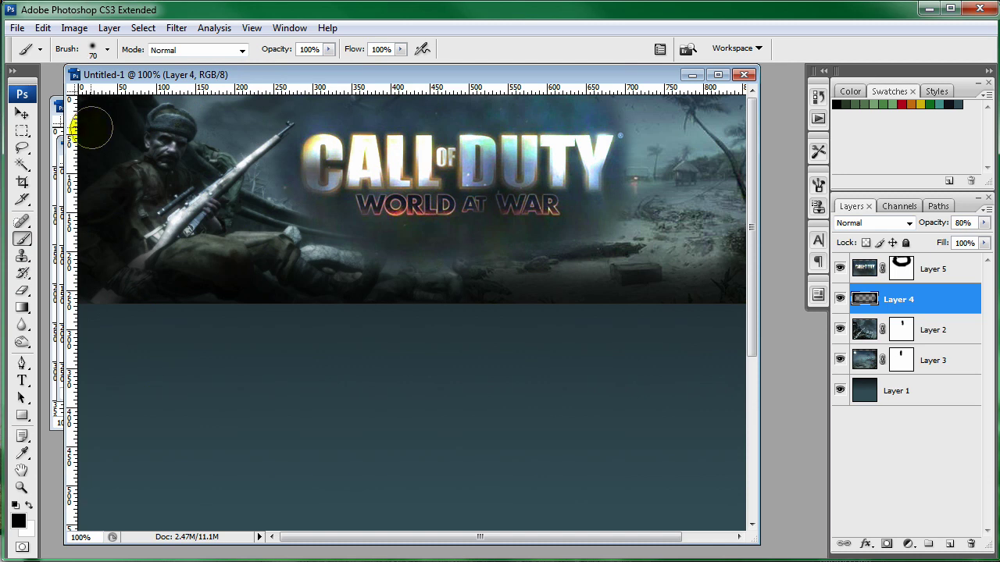
{"action": "mouse_move", "coordinate": [491, 89]}
{"action": "left_mouse_down"}
{"action": "mouse_move", "coordinate": [752, 253]}
{"action": "mouse_move", "coordinate": [738, 305]}
{"action": "mouse_move", "coordinate": [753, 252]}
{"action": "mouse_move", "coordinate": [728, 299]}
{"action": "left_mouse_up"}
{"action": "scroll", "coordinate": [590, 276], "scroll_direction": "down", "scroll_amount": 3}
{"action": "mouse_move", "coordinate": [589, 275]}
{"action": "left_mouse_down"}
{"action": "mouse_move", "coordinate": [139, 250]}
{"action": "mouse_move", "coordinate": [107, 239]}
{"action": "left_mouse_up"}
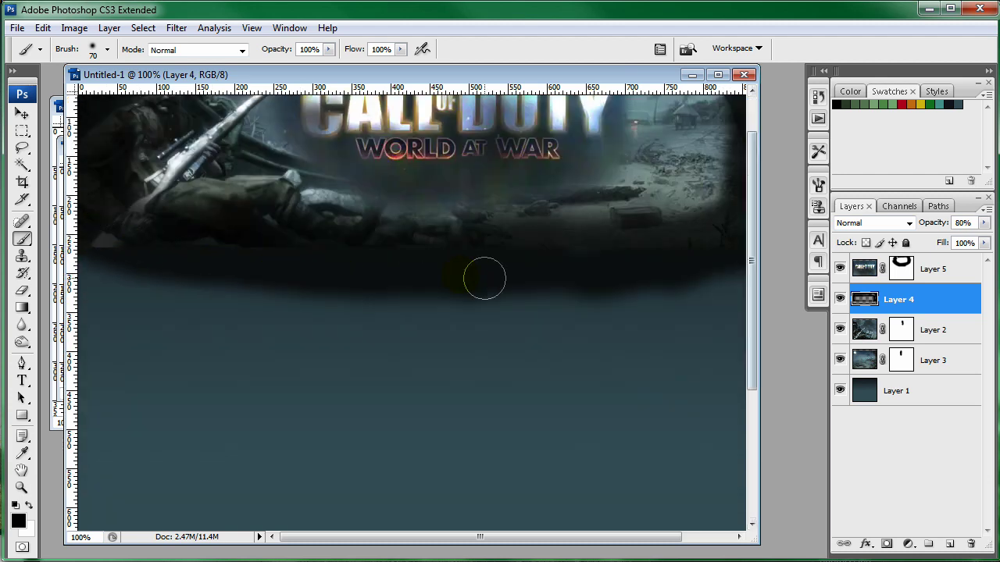
{"action": "scroll", "coordinate": [305, 105], "scroll_direction": "up", "scroll_amount": 3}
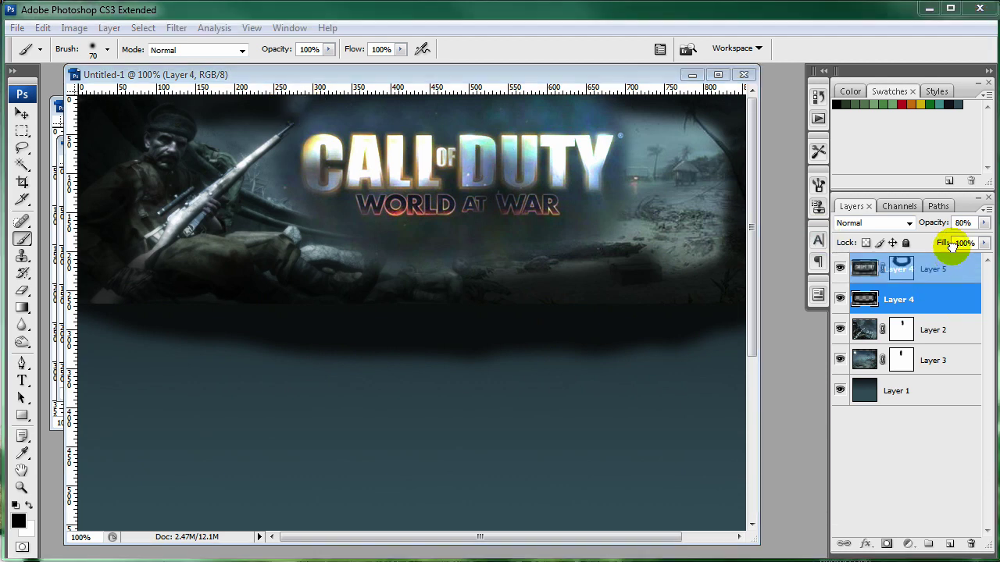
Raise the vignette layer above the logo layer and reapply the last Gaussian Blur to it.
{"action": "key", "text": "ctrl+bracketright"}
{"action": "left_click", "coordinate": [177, 28]}
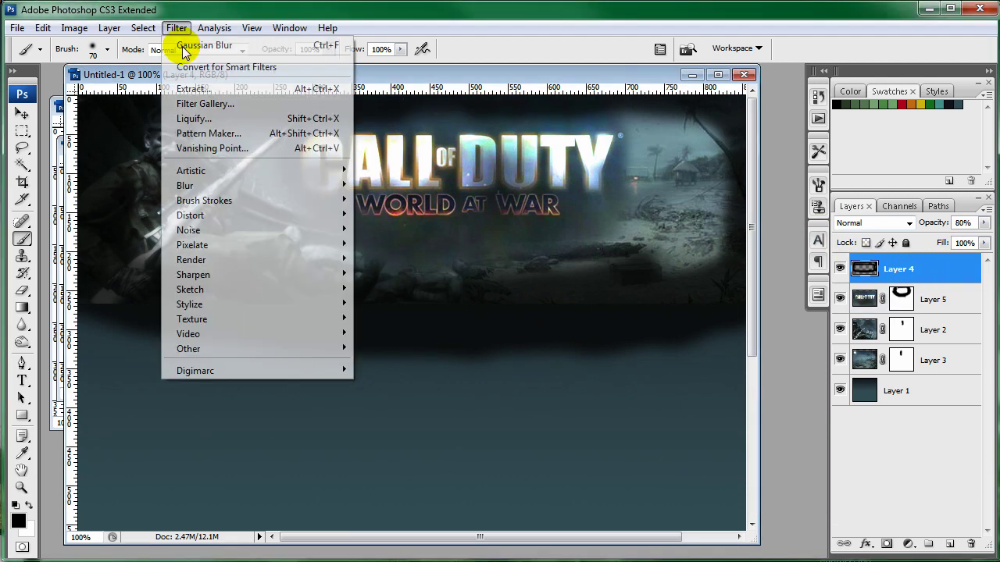
{"action": "left_click", "coordinate": [195, 45]}
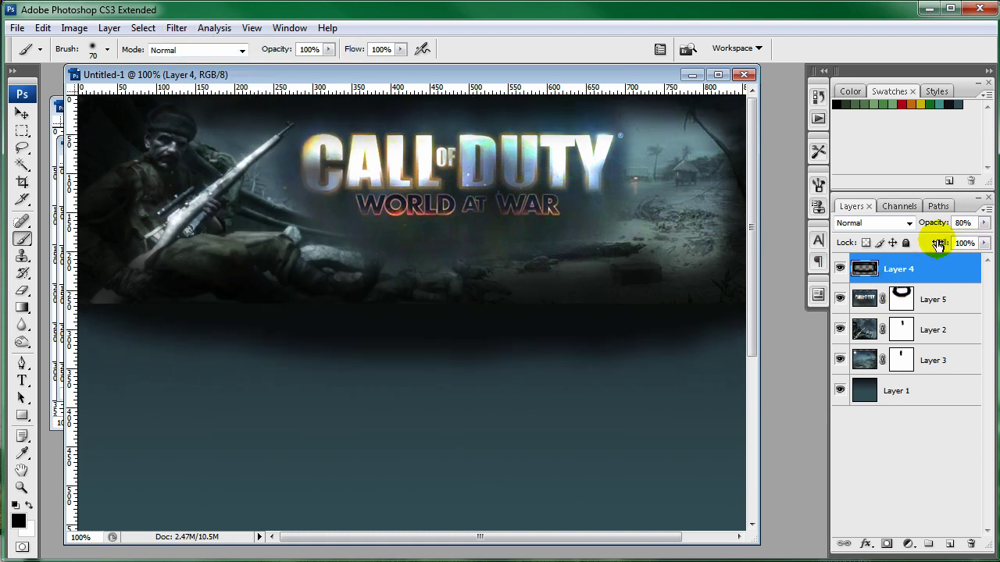
Delete the part of the vignette on Layer 4 that spills outside the banner area, and clear the selection.
{"action": "left_click", "coordinate": [863, 360], "text": "ctrl"}
{"action": "left_click", "coordinate": [143, 27]}
{"action": "left_click", "coordinate": [175, 90]}
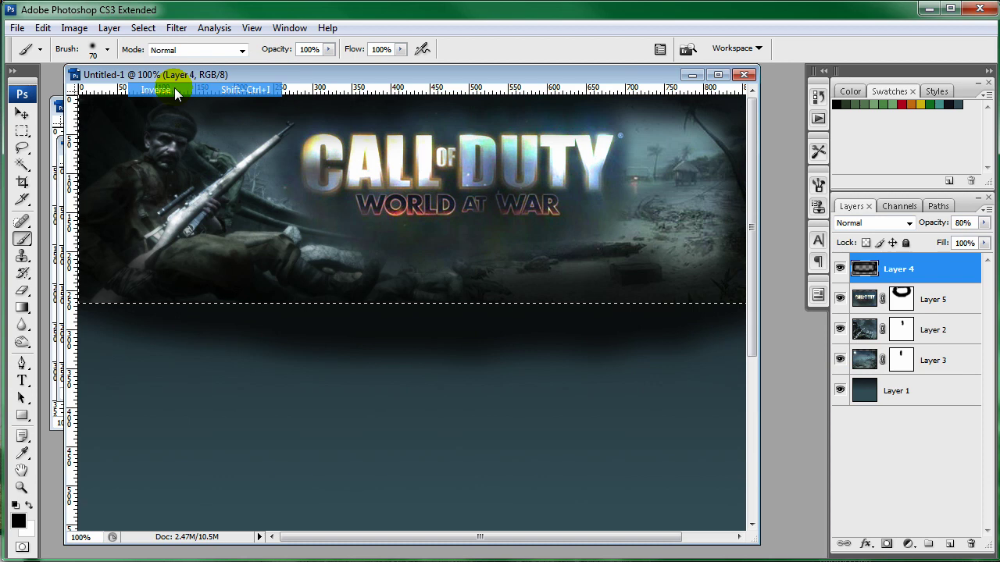
{"action": "key", "text": "Delete"}
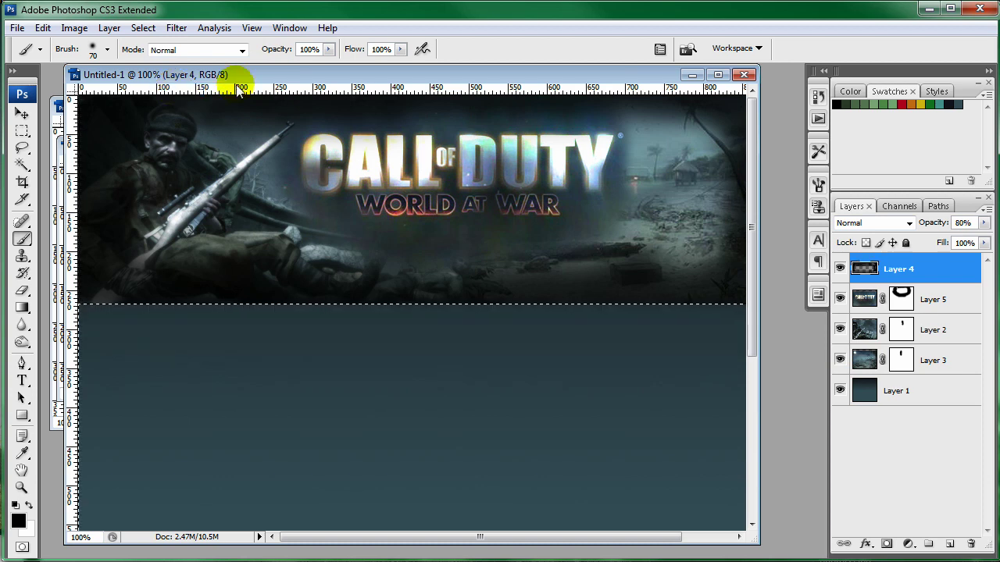
{"action": "key", "text": "ctrl+d"}
Lower the vignette layer's opacity to 63%.
{"action": "left_click", "coordinate": [983, 223]}
{"action": "left_click_drag", "start_coordinate": [965, 239], "coordinate": [963, 244]}
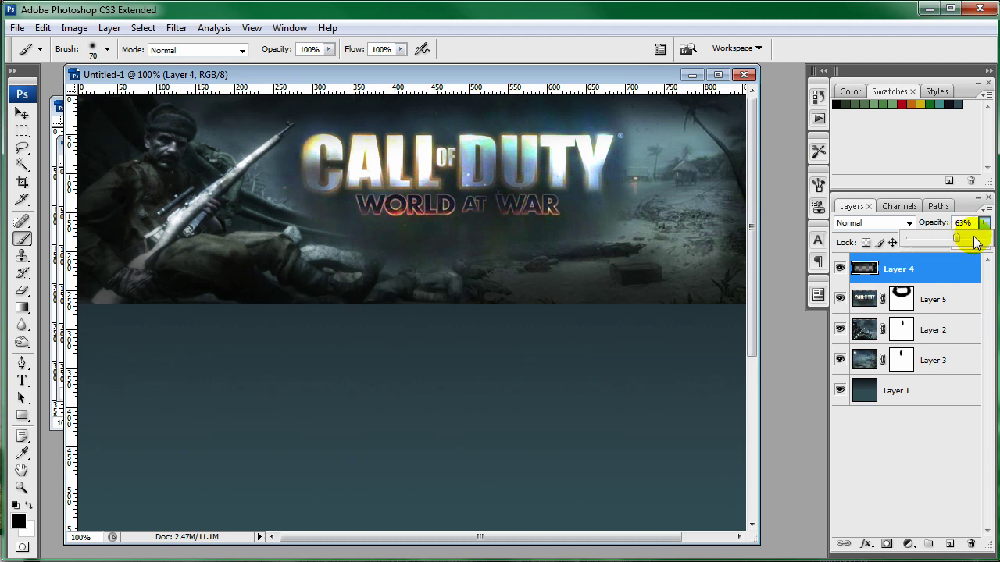
{"action": "left_click", "coordinate": [982, 214]}
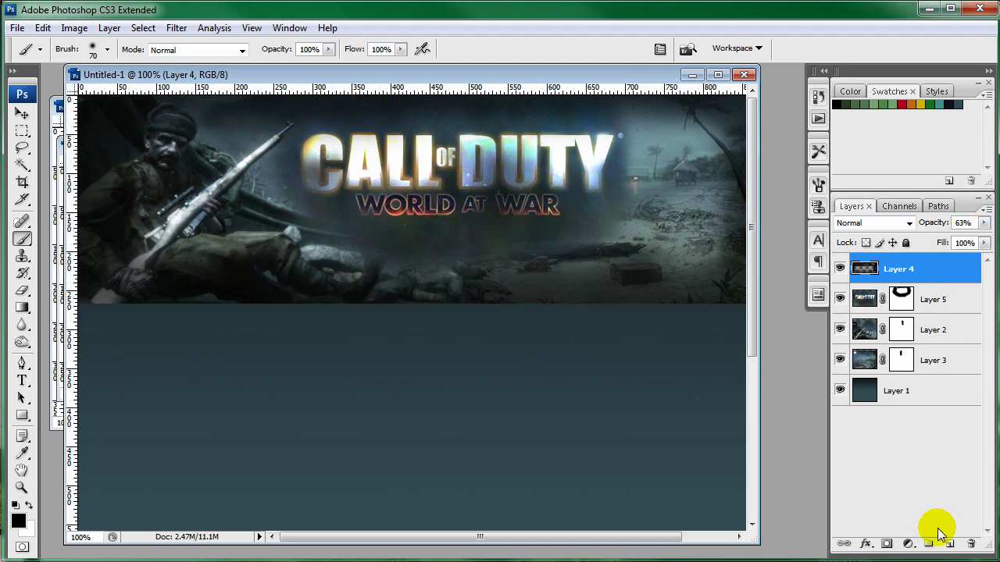
Create a new layer above the vignette and set the foreground color to red c30505.
{"action": "left_click", "coordinate": [947, 542]}
{"action": "left_click", "coordinate": [17, 519]}
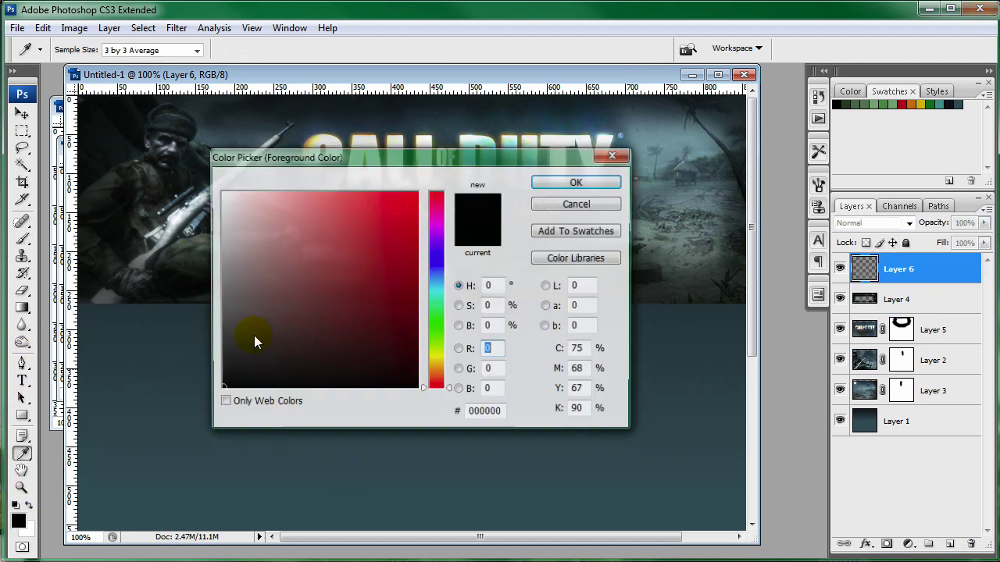
{"action": "left_click_drag", "start_coordinate": [446, 158], "coordinate": [648, 245]}
{"action": "left_click", "coordinate": [618, 314]}
{"action": "left_click", "coordinate": [619, 327]}
{"action": "left_click", "coordinate": [757, 271]}
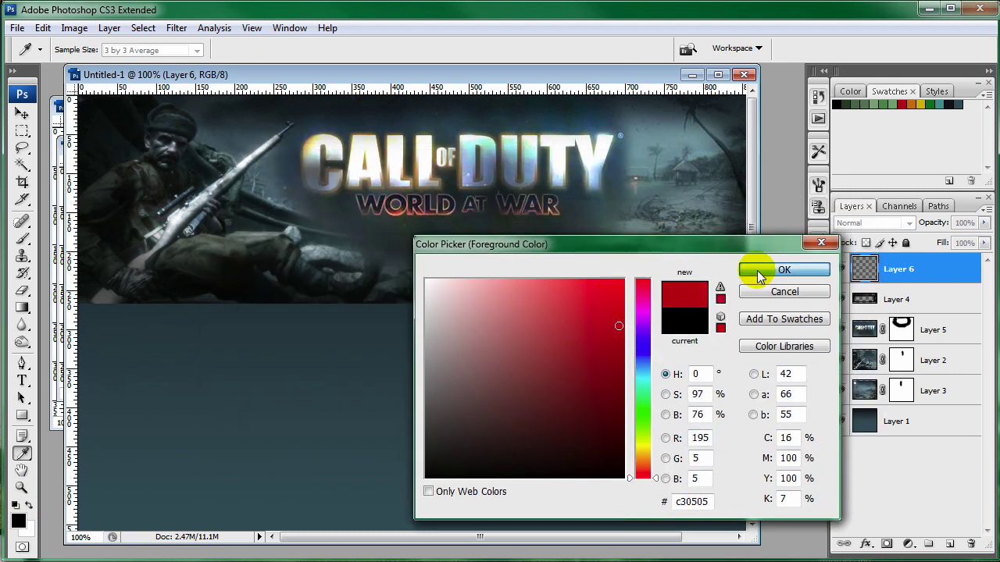
Select the banner area from Layer 3's outline and set up the Gradient tool with the Foreground to Transparent preset.
{"action": "left_click", "coordinate": [865, 388], "text": "ctrl"}
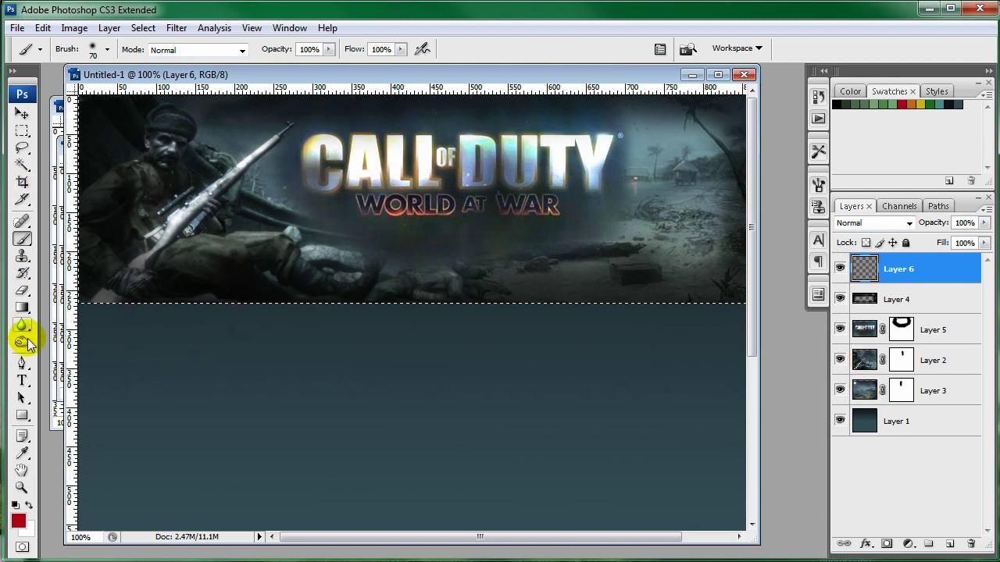
{"action": "left_click", "coordinate": [21, 307]}
{"action": "left_click", "coordinate": [75, 50]}
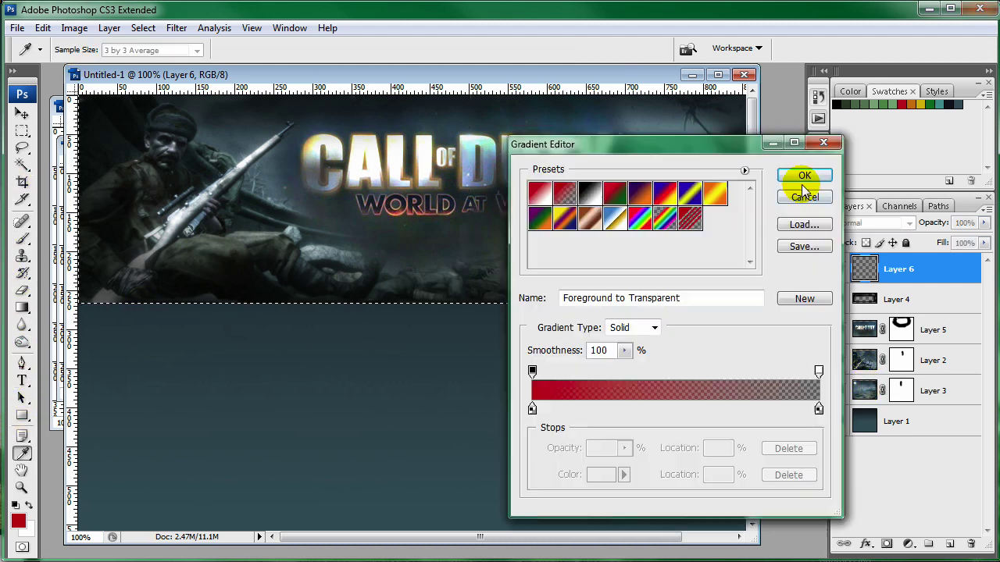
{"action": "left_click", "coordinate": [804, 176]}
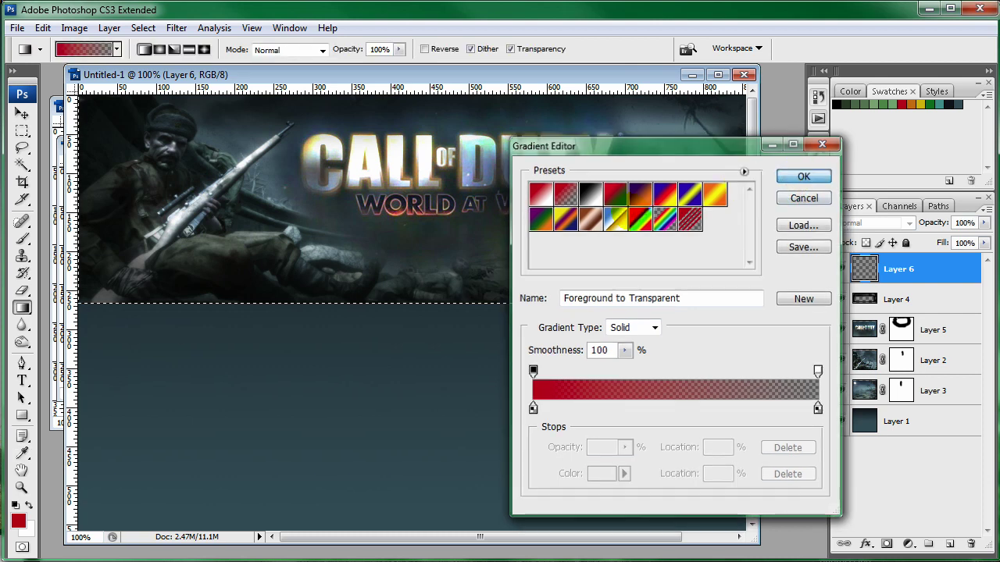
{"action": "left_click_drag", "start_coordinate": [442, 280], "coordinate": [453, 95]}
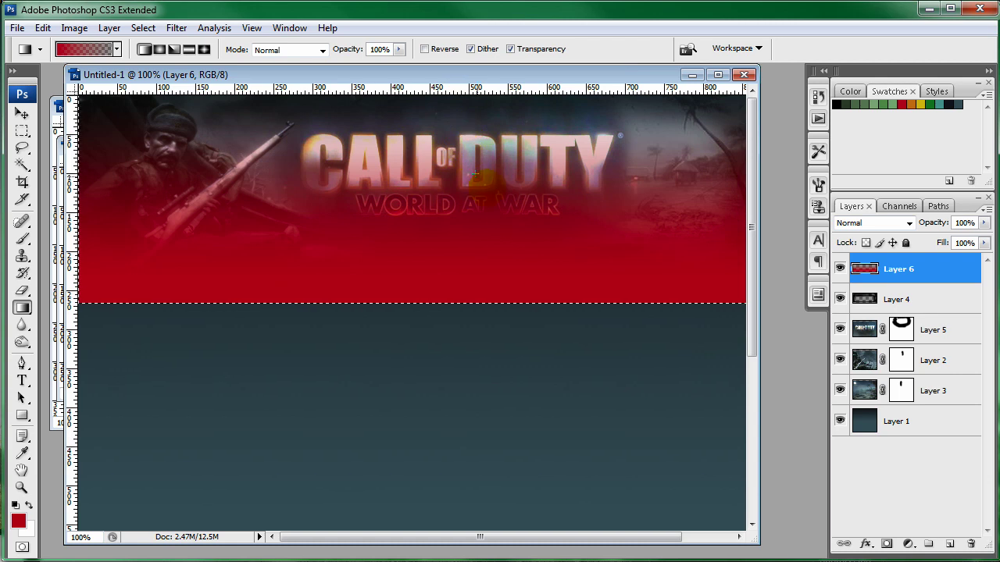
{"action": "key", "text": "ctrl+z"}
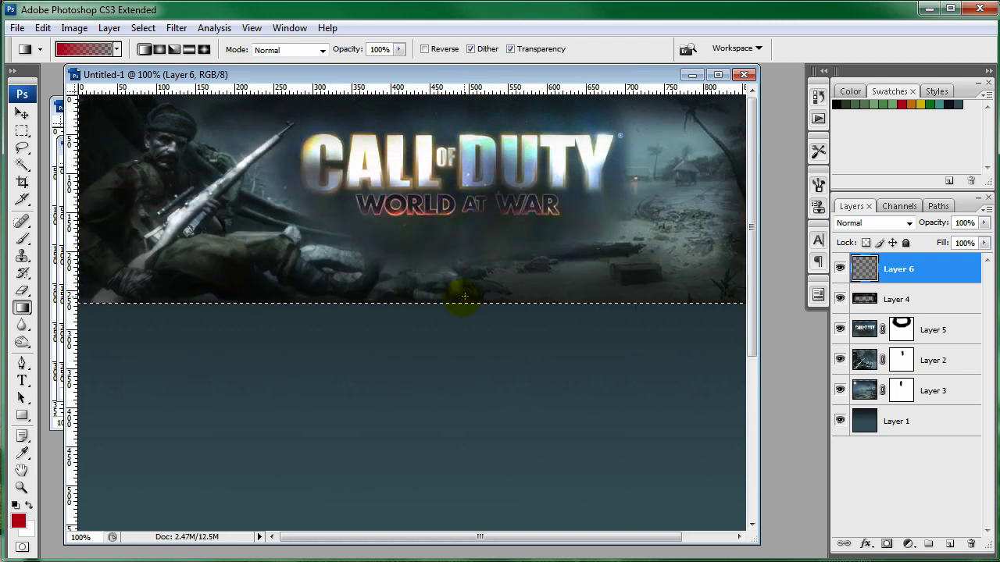
{"action": "left_click", "coordinate": [464, 297]}
{"action": "left_click_drag", "start_coordinate": [461, 300], "coordinate": [462, 300]}
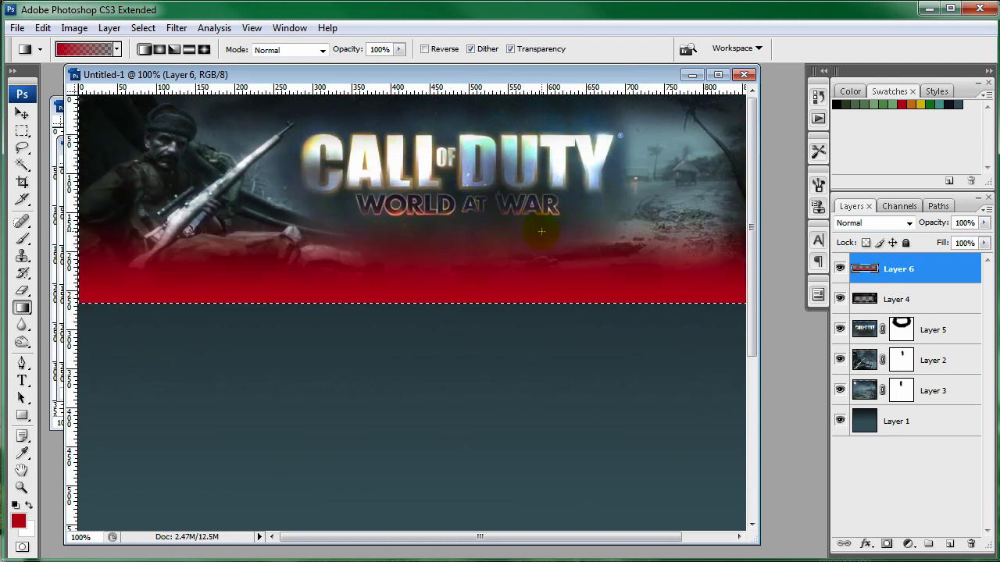
{"action": "key", "text": "ctrl+z"}
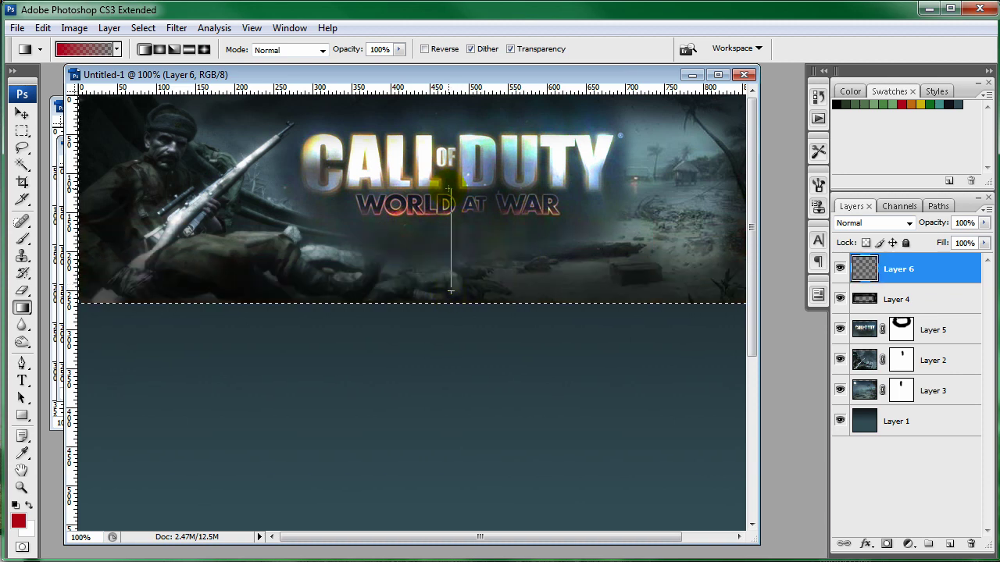
Draw a red gradient upward from the banner's lower edge to the logo, deselect, and blend its layer as Color Dodge at 40% opacity.
{"action": "left_click_drag", "start_coordinate": [451, 190], "coordinate": [450, 189]}
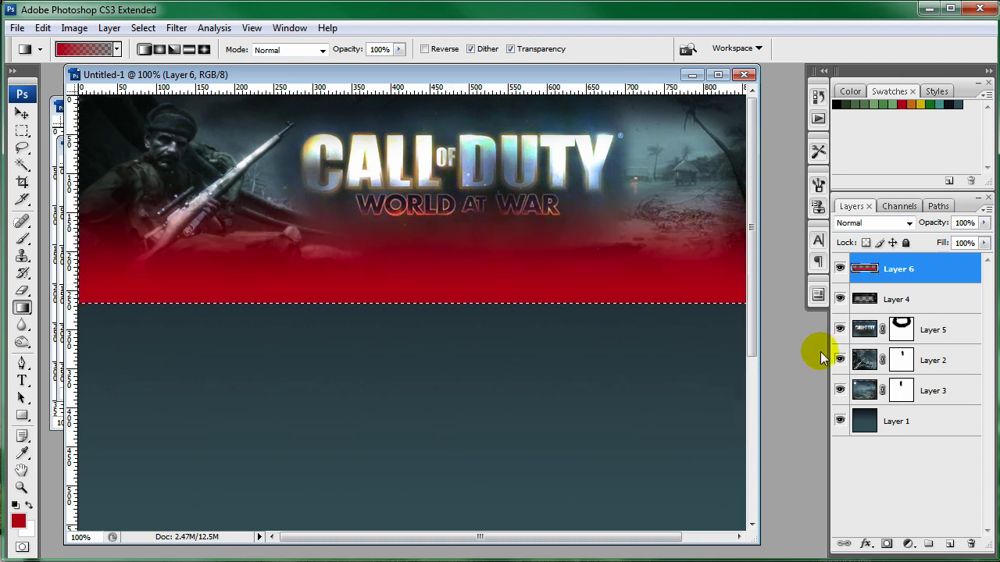
{"action": "key", "text": "ctrl+d"}
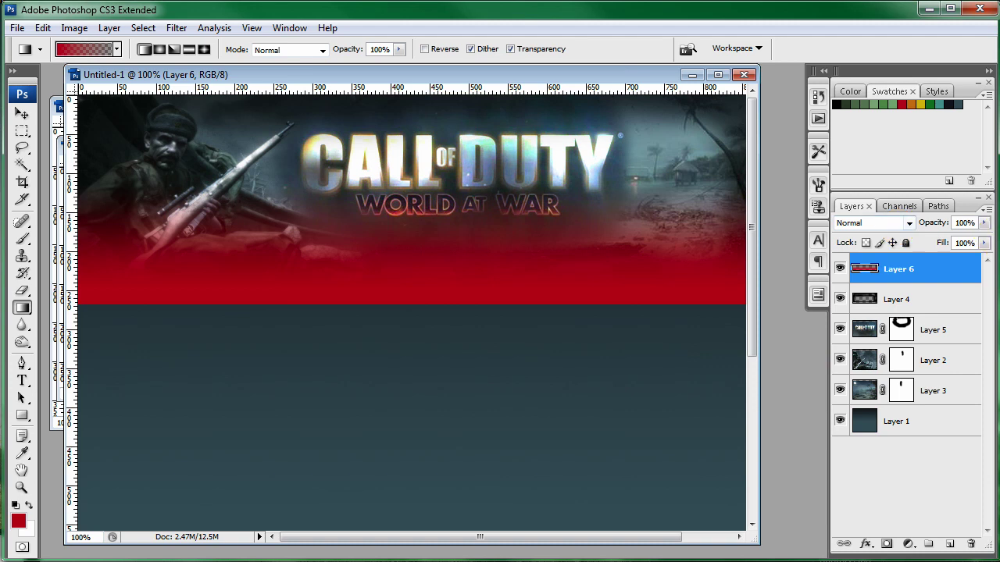
{"action": "left_click", "coordinate": [859, 223]}
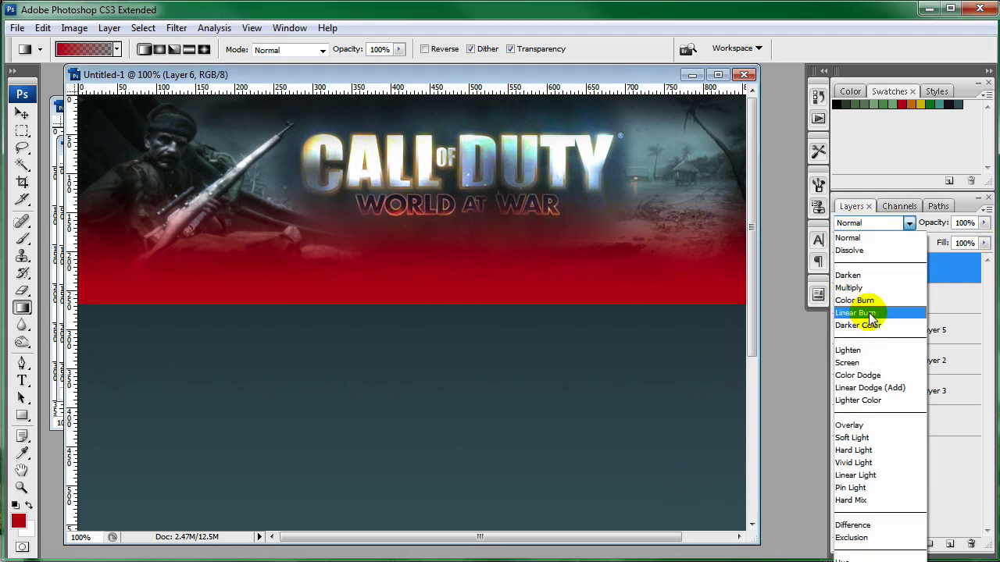
{"action": "left_click", "coordinate": [858, 375]}
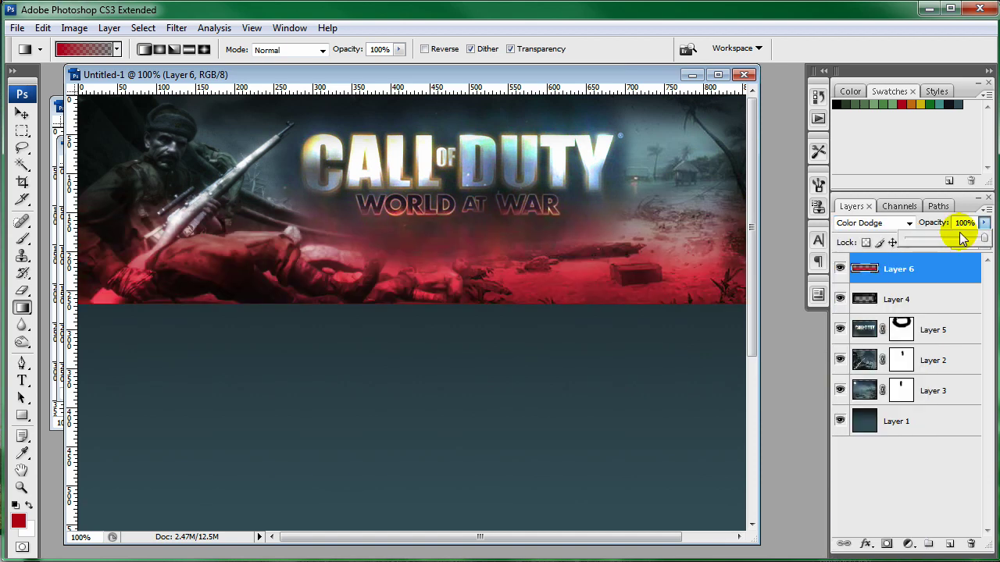
{"action": "left_click_drag", "start_coordinate": [962, 238], "coordinate": [929, 240]}
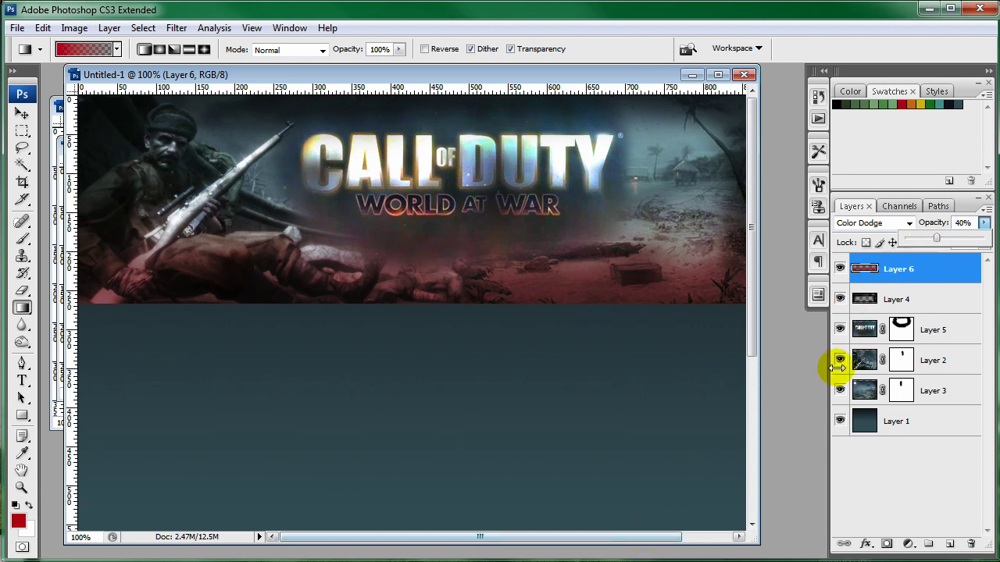
Merge Layer 2 and Layer 3 into one banner layer and lower its opacity to 87%.
{"action": "left_click", "coordinate": [962, 336]}
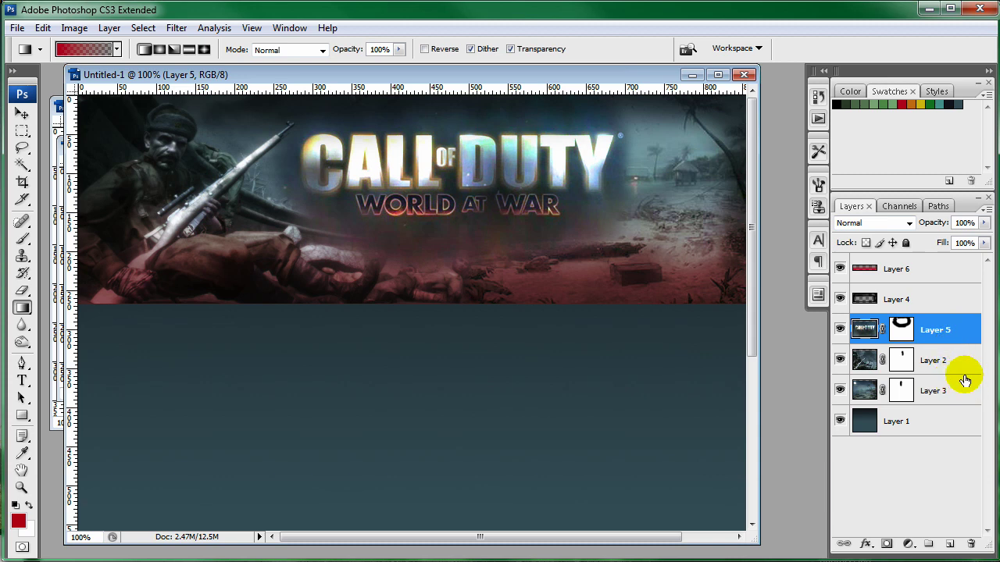
{"action": "left_click", "coordinate": [959, 360]}
{"action": "left_click", "coordinate": [965, 391], "text": "shift"}
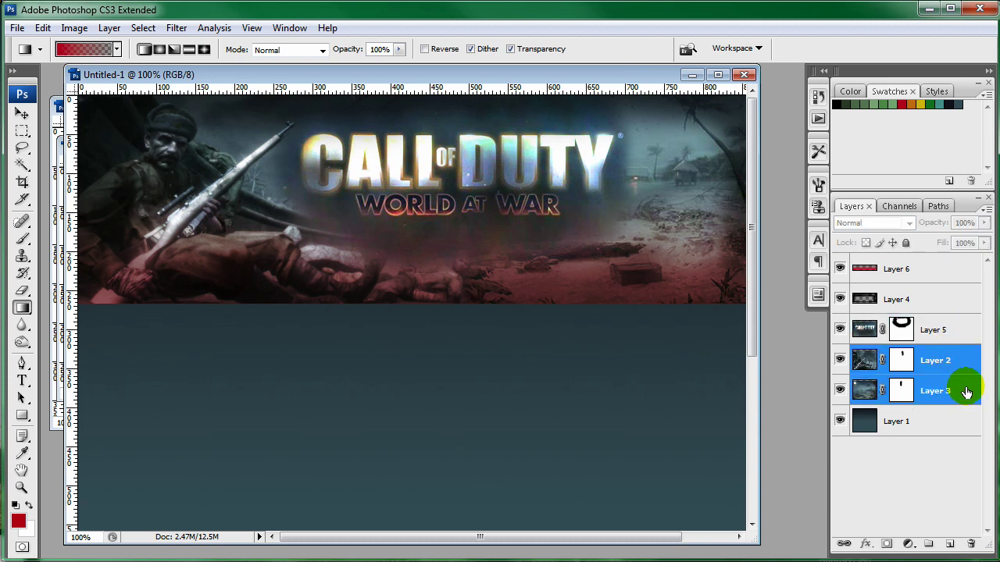
{"action": "key", "text": "ctrl+e"}
{"action": "left_click", "coordinate": [984, 222]}
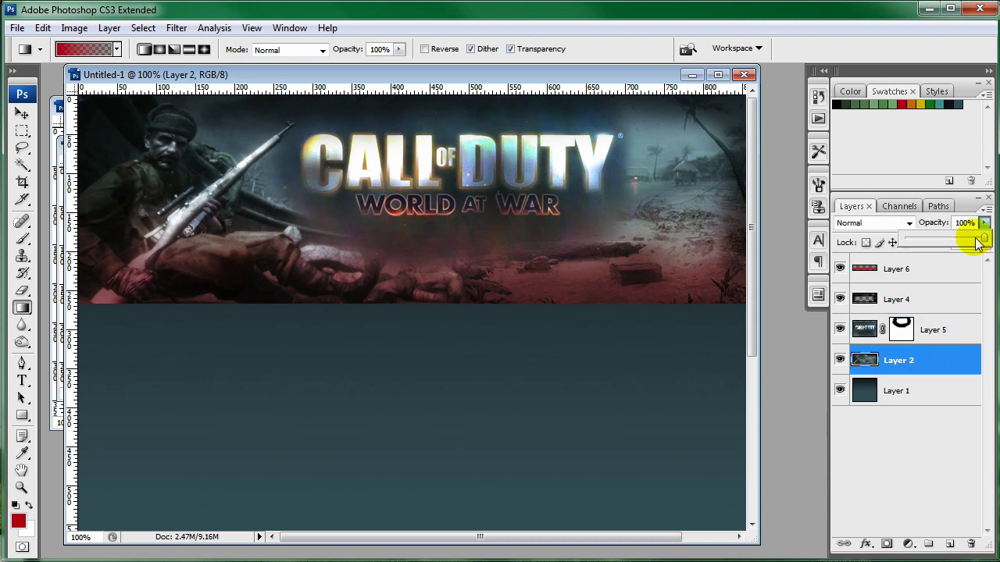
{"action": "left_click_drag", "start_coordinate": [976, 243], "coordinate": [973, 242]}
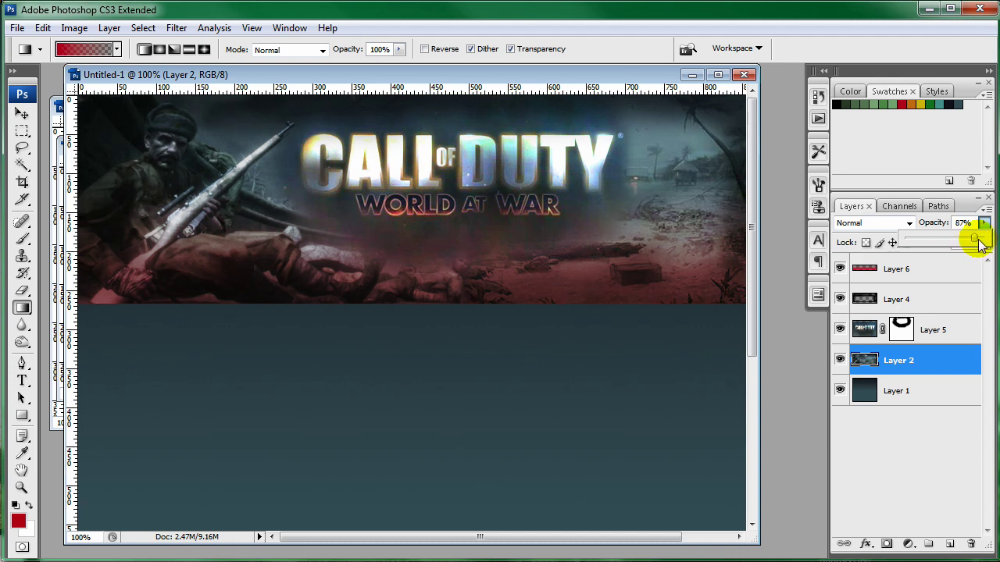
Add a Stroke layer style to the merged banner layer with the color 737e5b.
{"action": "double_click", "coordinate": [937, 364]}
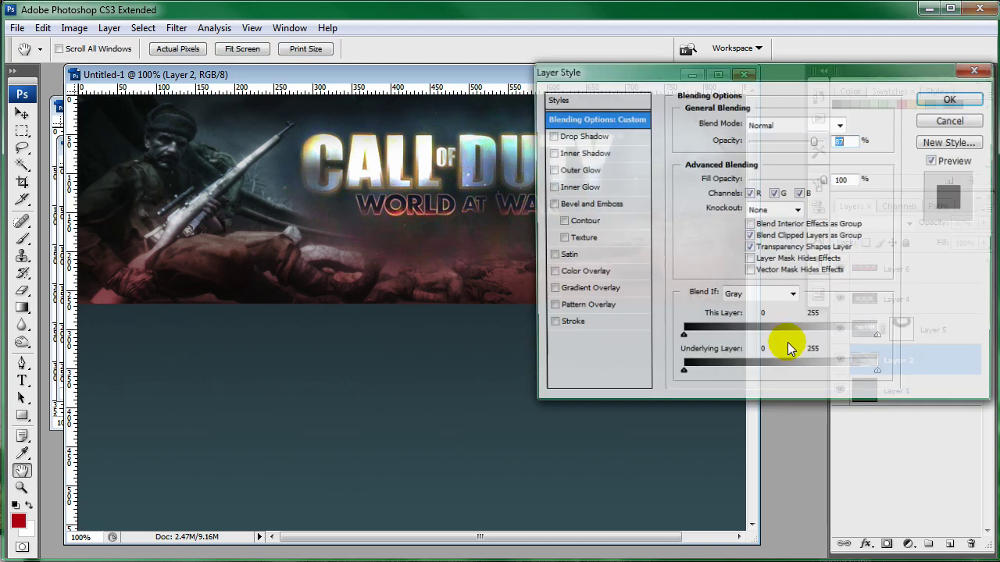
{"action": "left_click", "coordinate": [550, 323]}
{"action": "left_click_drag", "start_coordinate": [722, 72], "coordinate": [479, 148]}
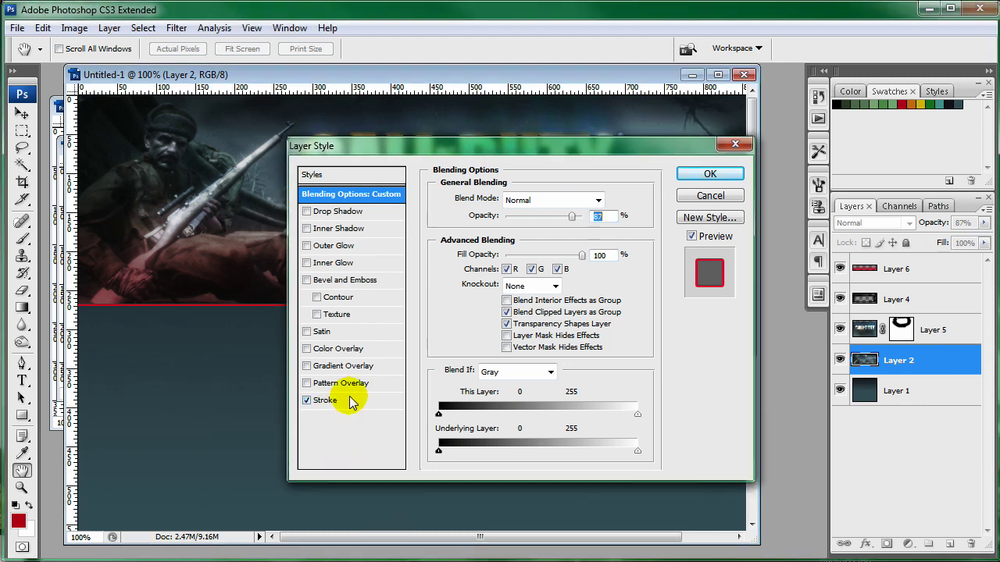
{"action": "left_click", "coordinate": [348, 399]}
{"action": "left_click", "coordinate": [472, 298]}
{"action": "mouse_move", "coordinate": [536, 250]}
{"action": "left_mouse_down"}
{"action": "mouse_move", "coordinate": [599, 165]}
{"action": "mouse_move", "coordinate": [652, 152]}
{"action": "left_mouse_up"}
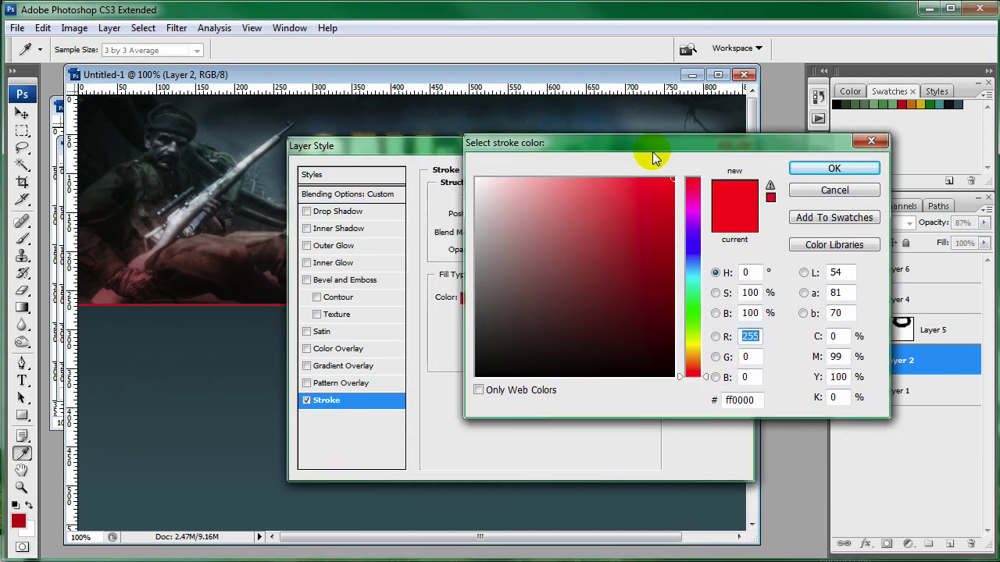
{"action": "left_click", "coordinate": [761, 401]}
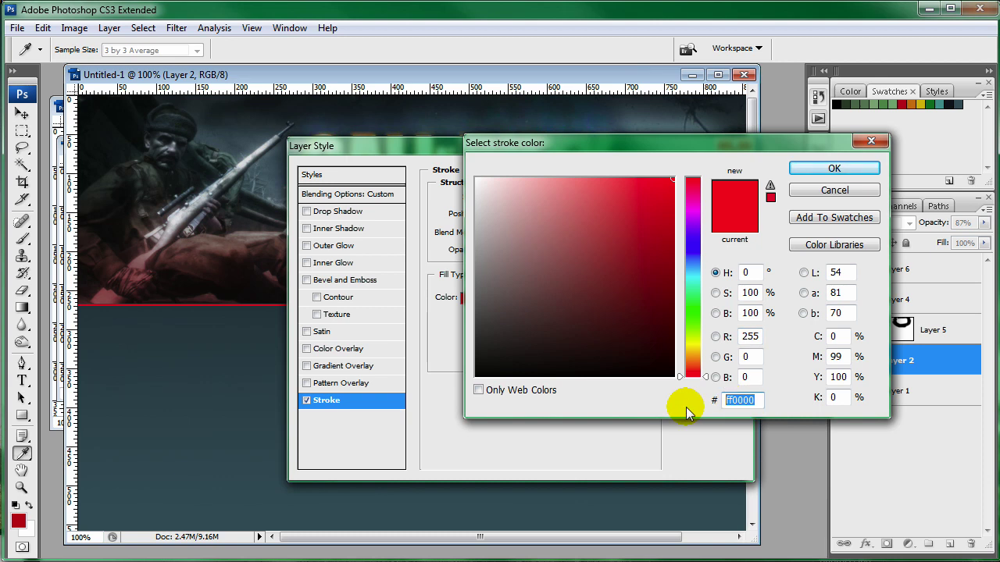
{"action": "type", "text": "737"}
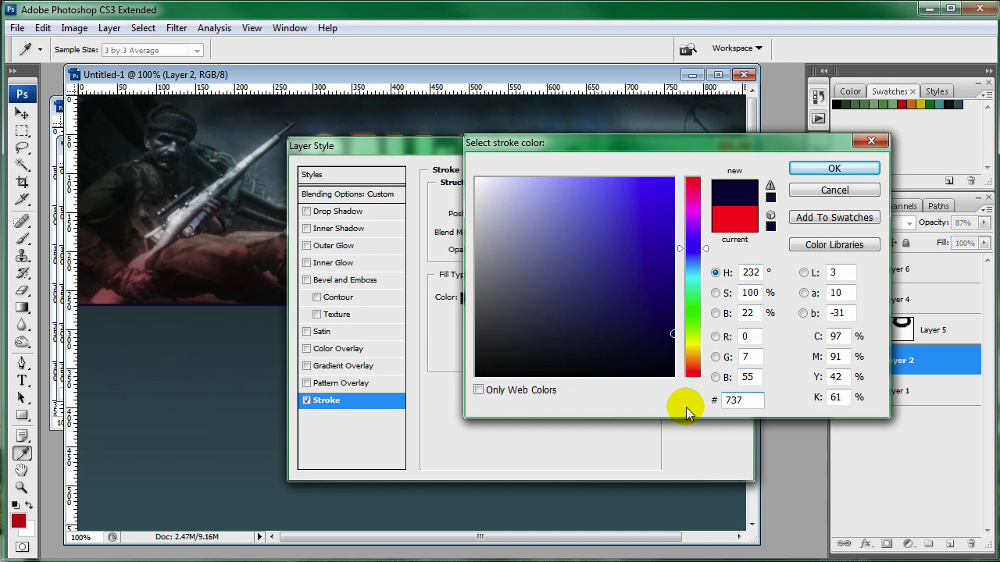
{"action": "type", "text": "e5b"}
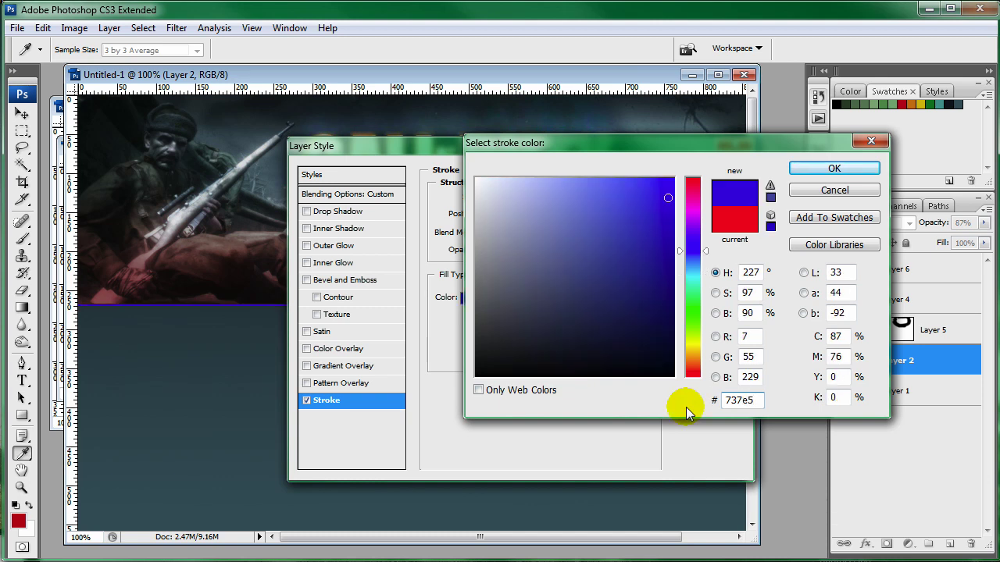
Save the stroke color as a swatch named "green light" and accept the color.
{"action": "left_click", "coordinate": [833, 216]}
{"action": "type", "text": "green light"}
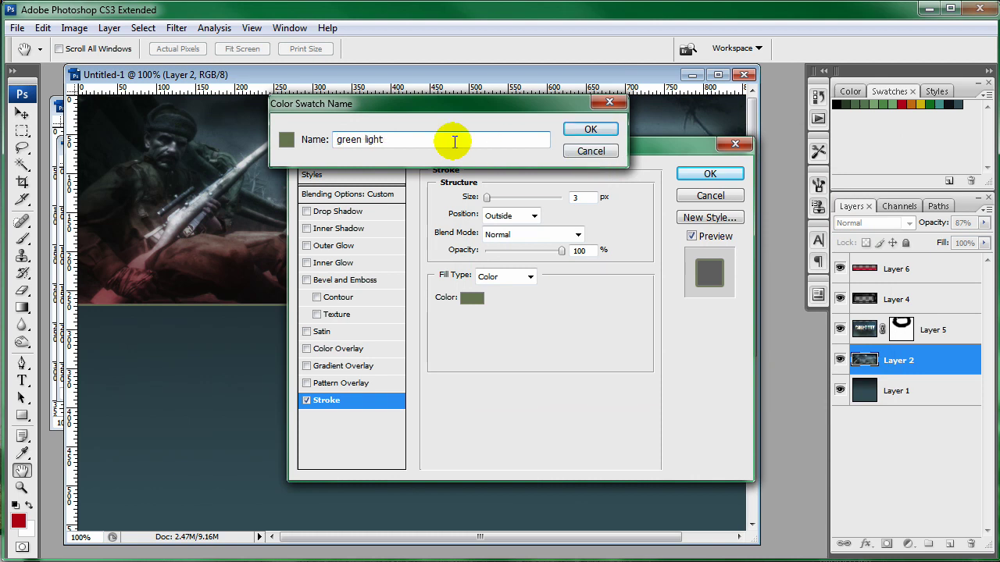
{"action": "key", "text": "Return"}
{"action": "left_click", "coordinate": [836, 163]}
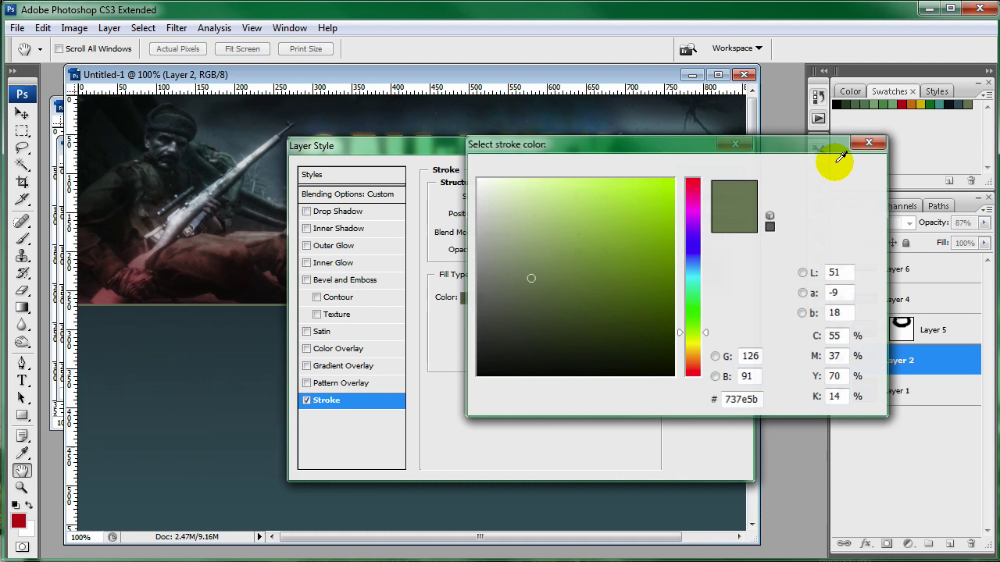
Set the banner stroke's position to Inside and its size to 2 px.
{"action": "left_click", "coordinate": [510, 215]}
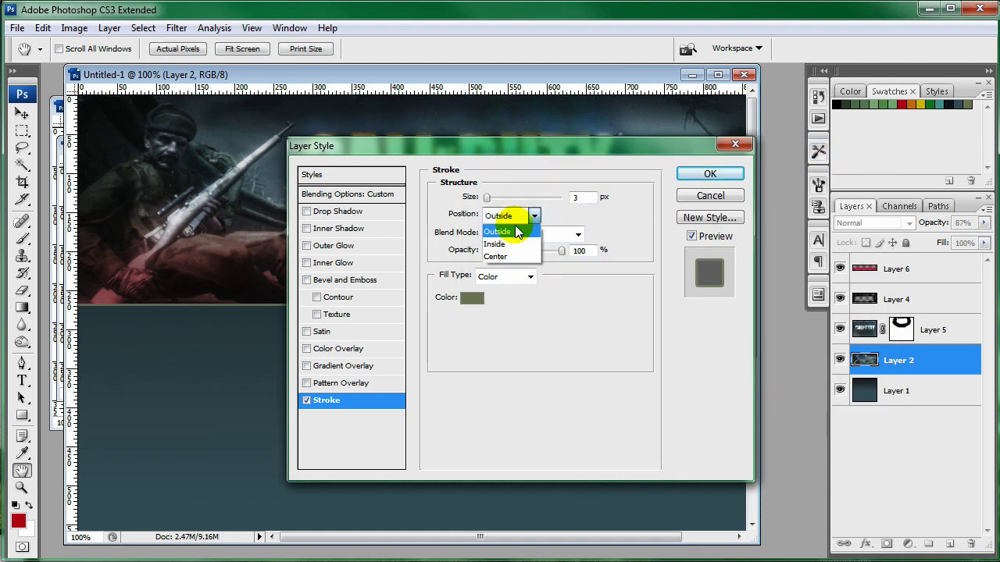
{"action": "left_click", "coordinate": [512, 246]}
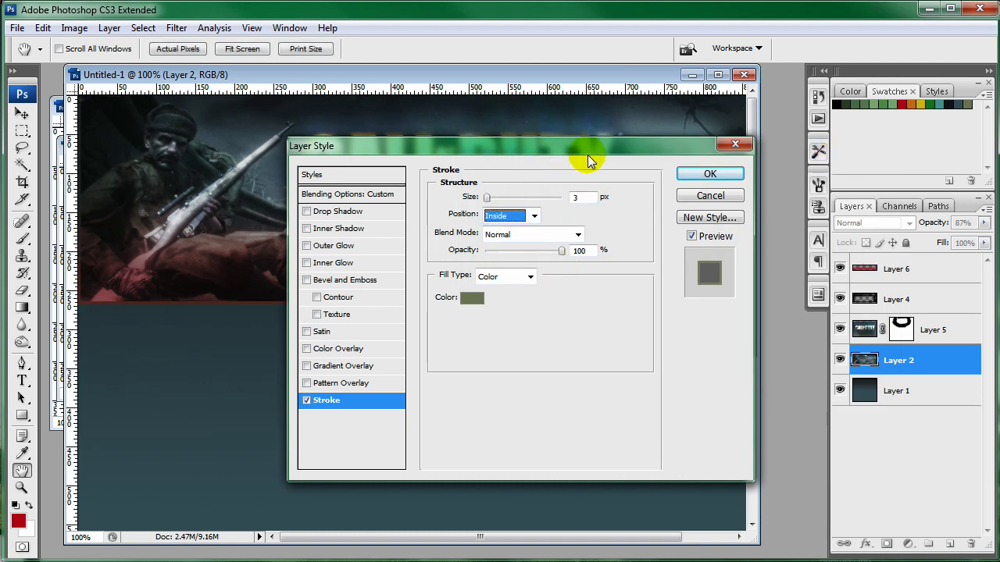
{"action": "mouse_move", "coordinate": [569, 152]}
{"action": "left_mouse_down"}
{"action": "mouse_move", "coordinate": [570, 383]}
{"action": "mouse_move", "coordinate": [558, 158]}
{"action": "left_mouse_up"}
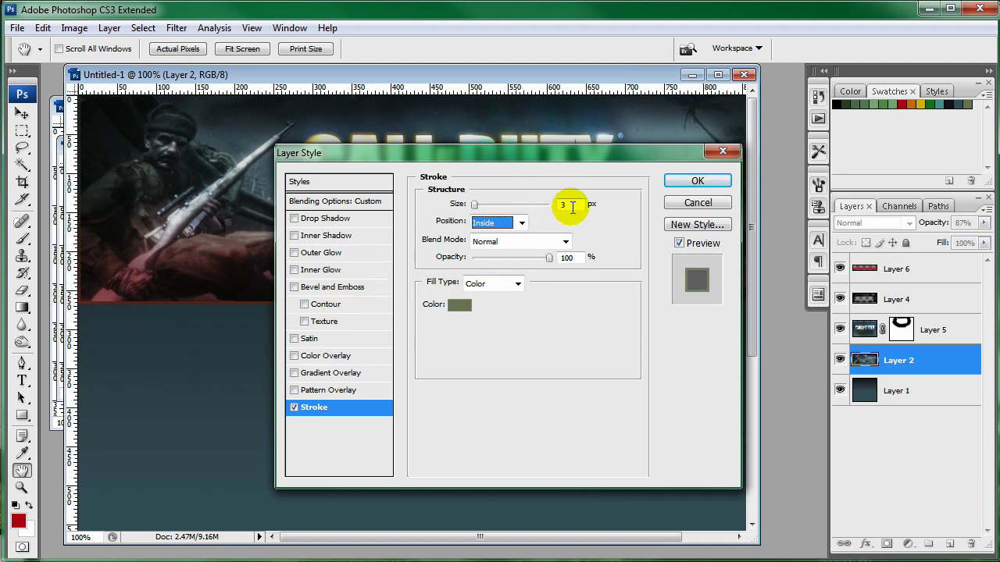
{"action": "left_click", "coordinate": [472, 204]}
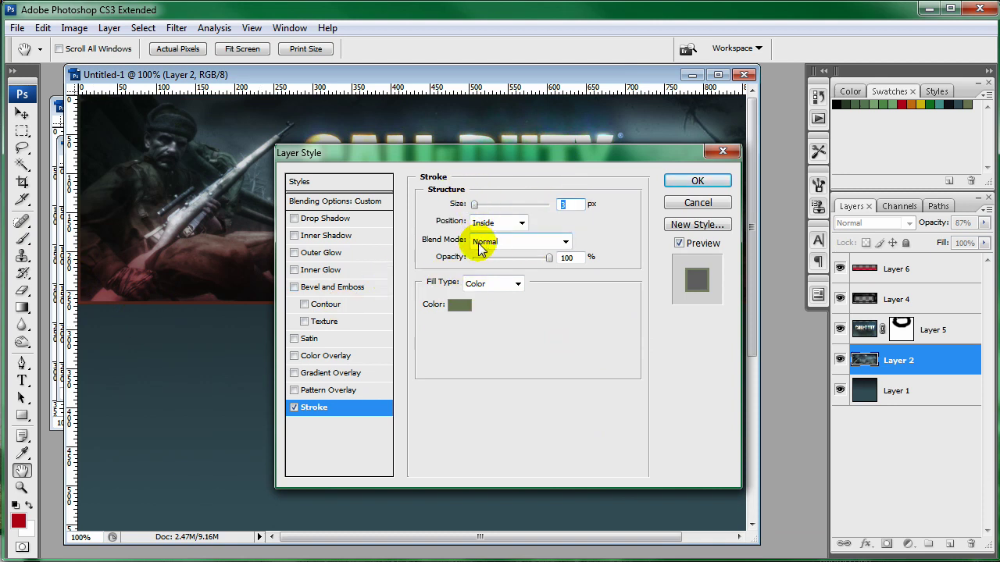
{"action": "type", "text": "2"}
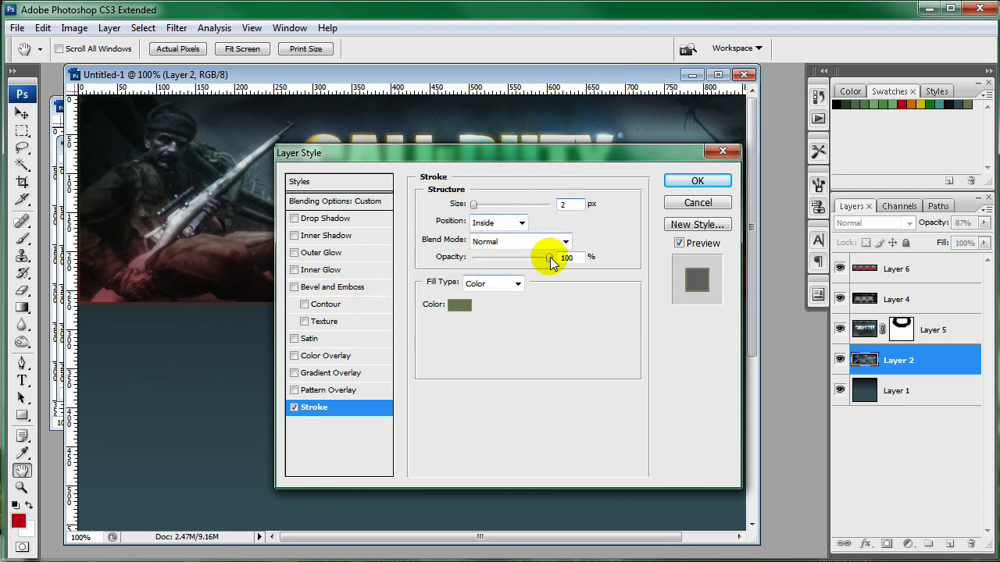
Apply the banner's stroke and delete the strip of Layer 6 that overlaps the outline along the banner's bottom edge.
{"action": "left_click", "coordinate": [698, 181]}
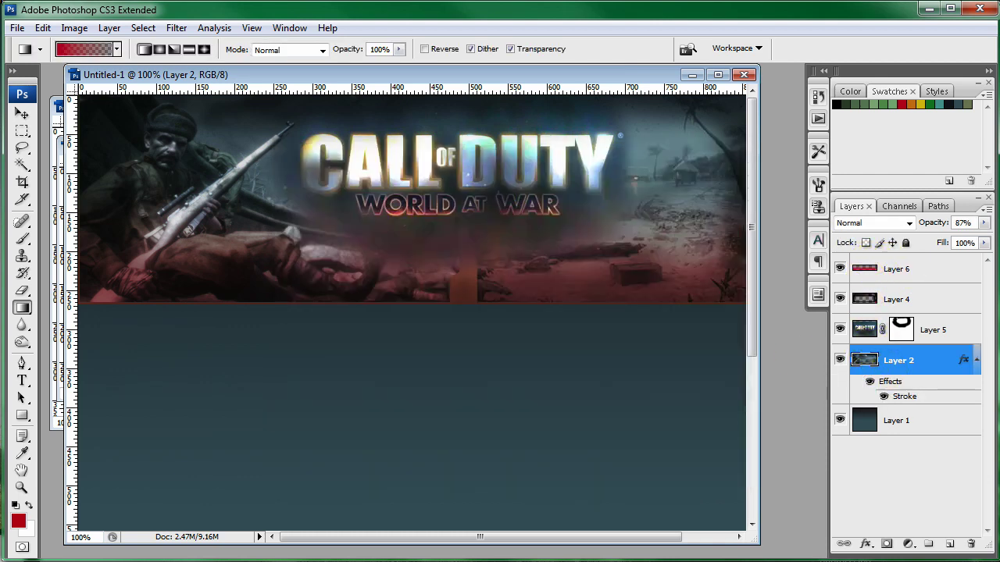
{"action": "left_click", "coordinate": [22, 130]}
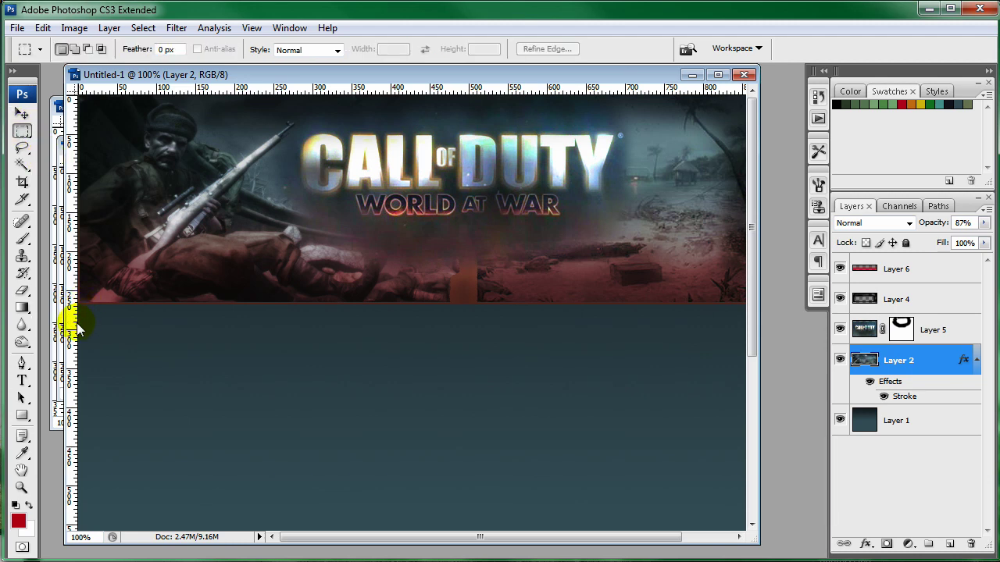
{"action": "left_click_drag", "start_coordinate": [76, 321], "coordinate": [762, 311]}
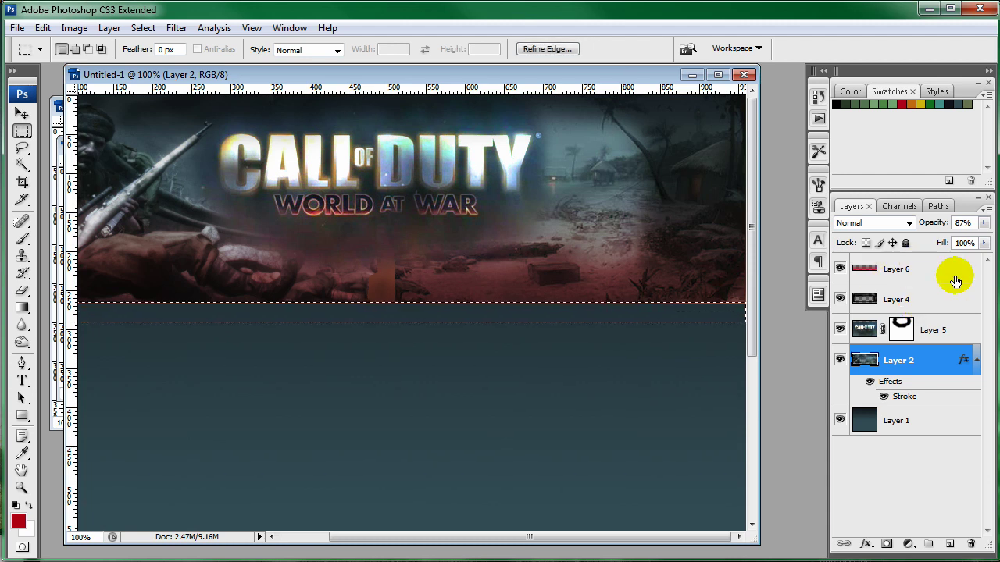
{"action": "left_click", "coordinate": [945, 271]}
{"action": "key", "text": "ctrl+d"}
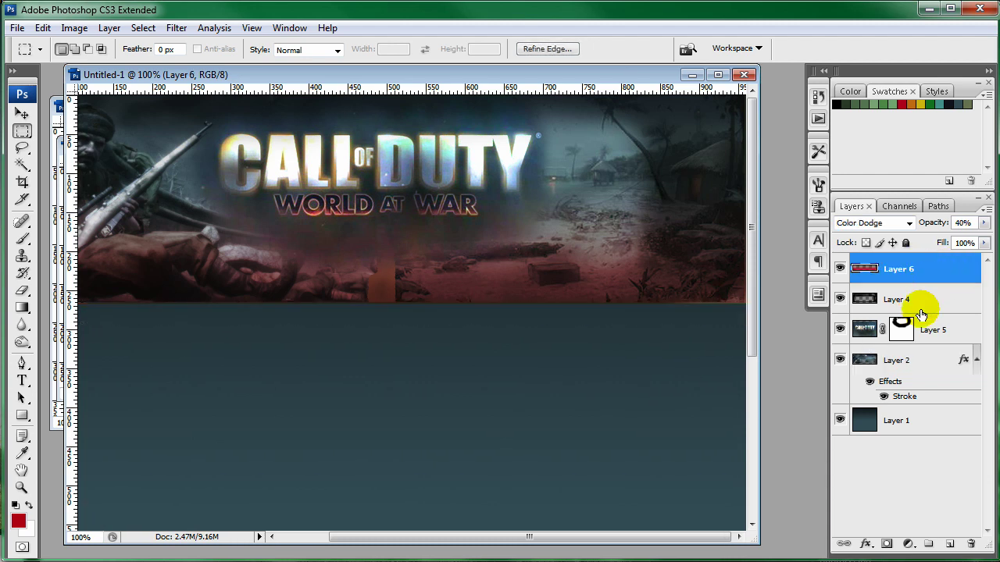
Delete the thin strips of Layer 6 that cover the outline along the banner's left and right edges.
{"action": "left_click_drag", "start_coordinate": [78, 311], "coordinate": [78, 96]}
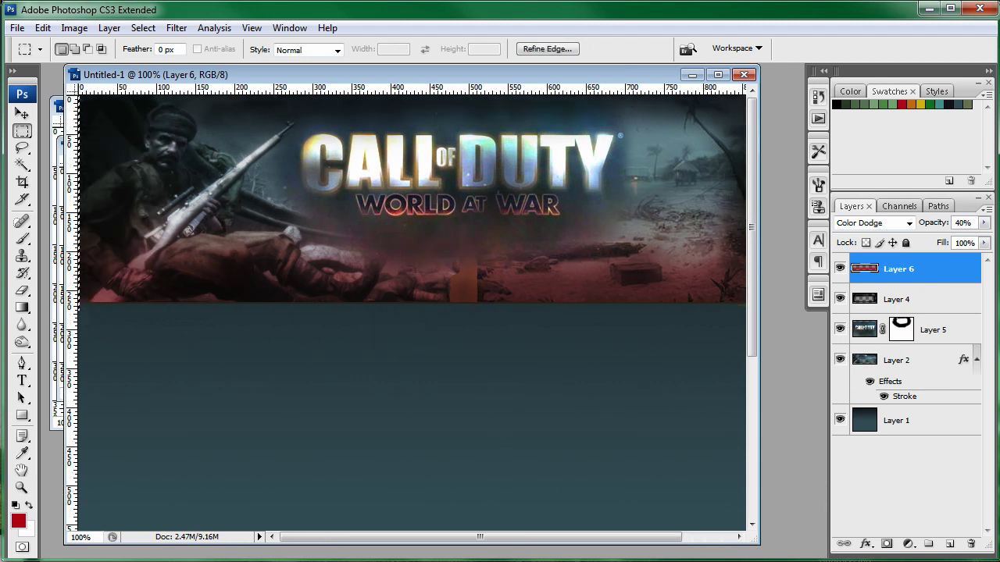
{"action": "left_click_drag", "start_coordinate": [435, 285], "coordinate": [353, 274]}
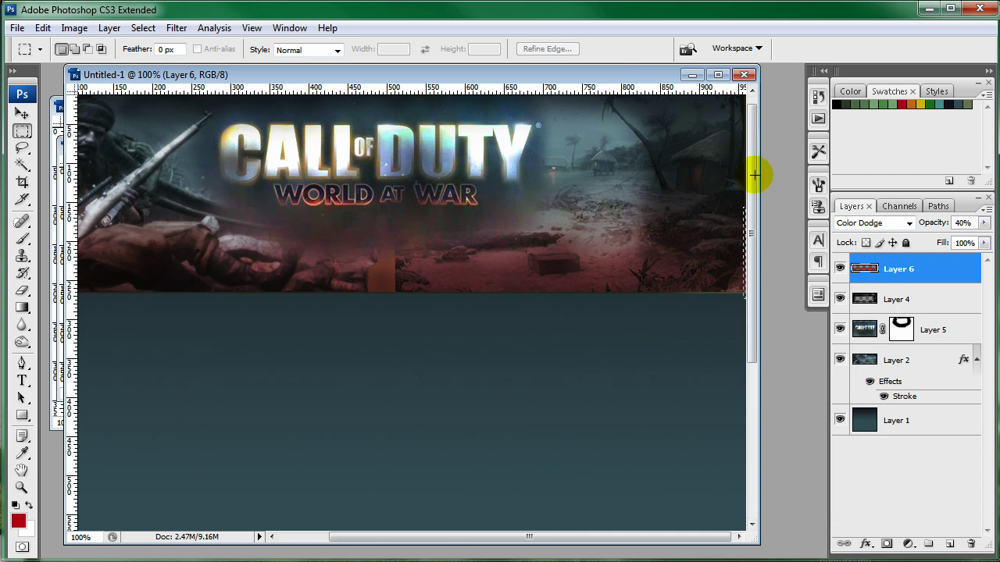
{"action": "left_click_drag", "start_coordinate": [754, 175], "coordinate": [756, 179]}
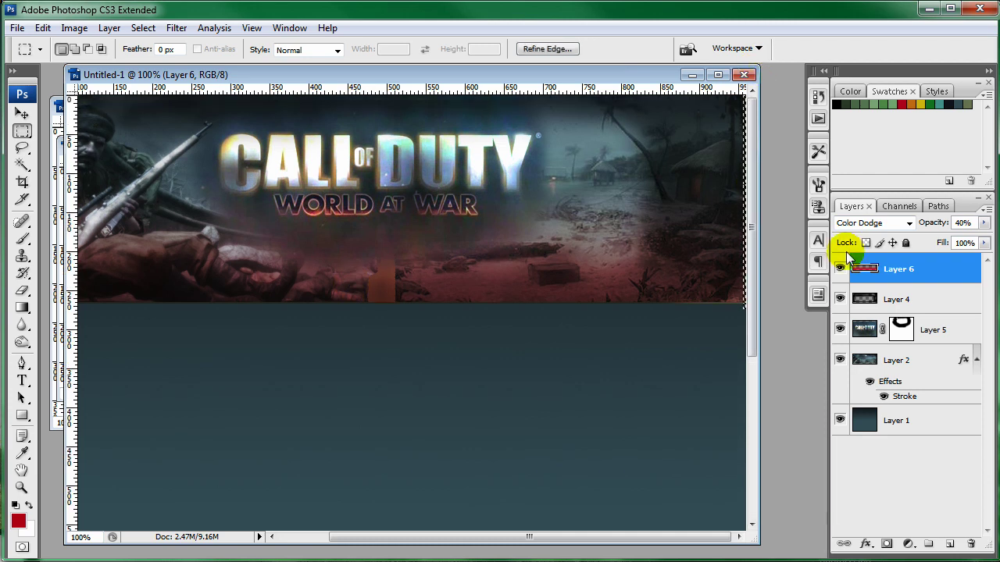
{"action": "left_click", "coordinate": [610, 278]}
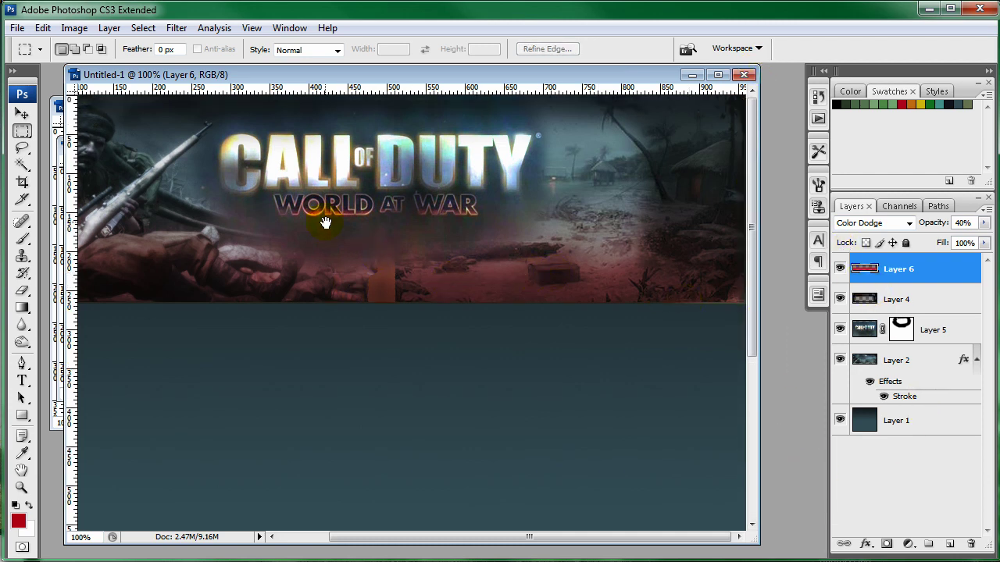
Delete the strip of Layer 4 that overlaps the outline along the banner's bottom edge across its full width.
{"action": "left_click_drag", "start_coordinate": [326, 224], "coordinate": [407, 225]}
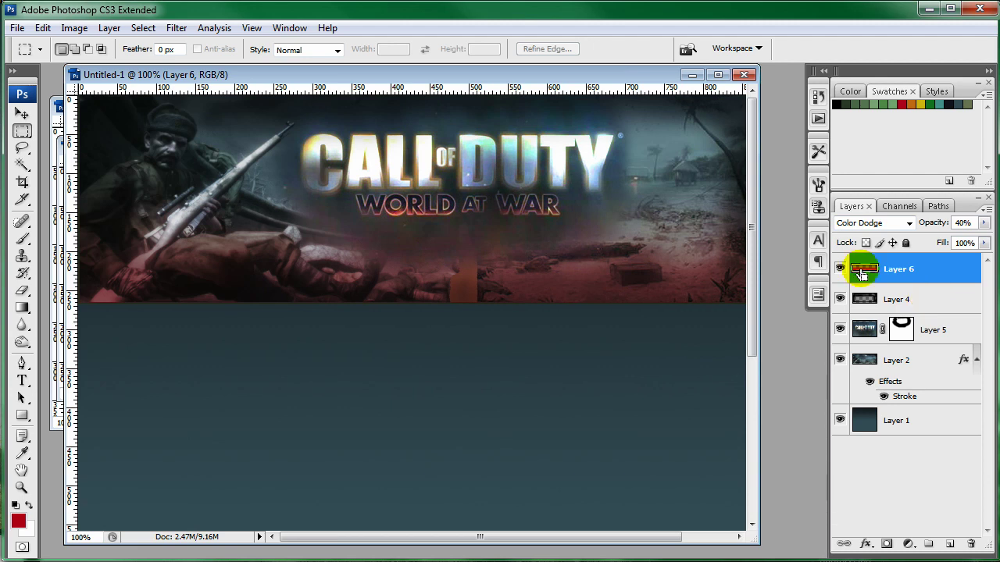
{"action": "left_click", "coordinate": [859, 299]}
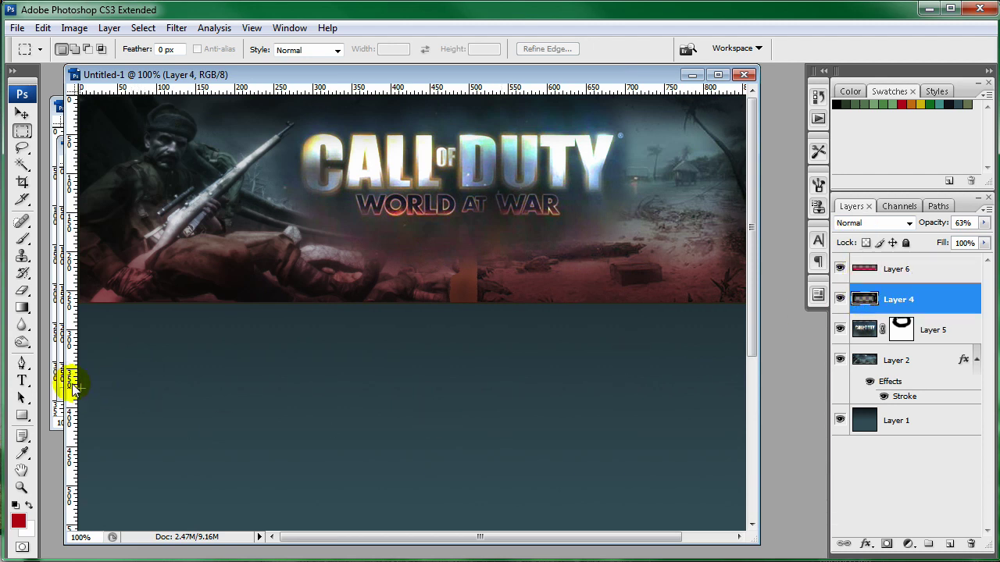
{"action": "left_click_drag", "start_coordinate": [78, 384], "coordinate": [926, 299]}
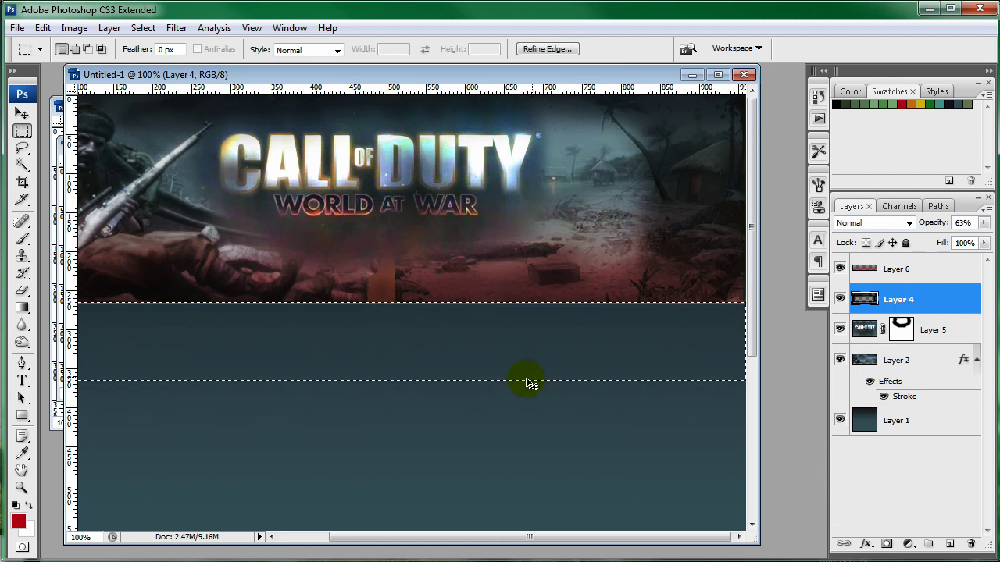
{"action": "key", "text": "ctrl+d"}
Delete the thin strips of Layer 4 that cover the banner's left and right outlines, and check the whole banner.
{"action": "left_click_drag", "start_coordinate": [187, 250], "coordinate": [79, 303]}
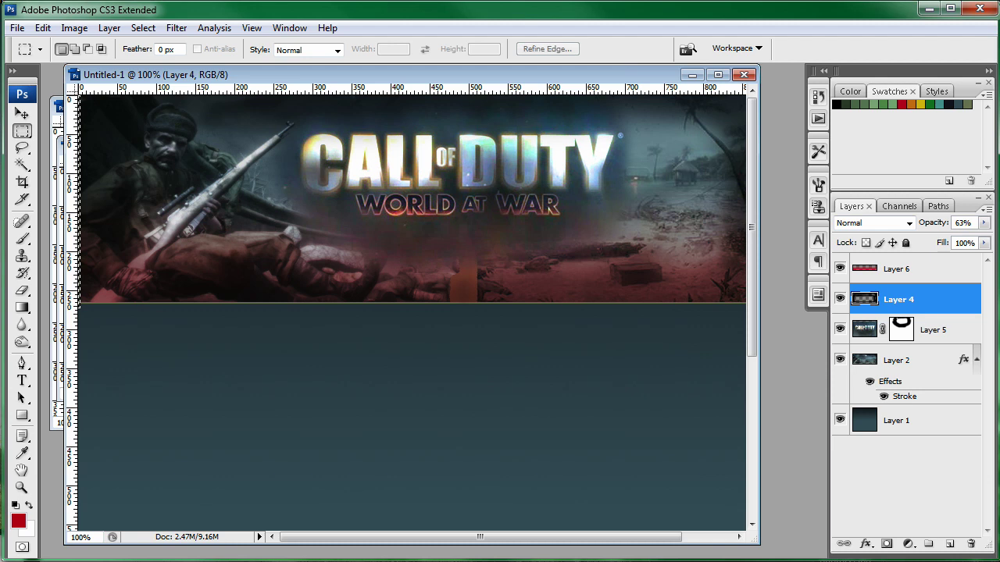
{"action": "left_click_drag", "start_coordinate": [477, 301], "coordinate": [850, 148]}
{"action": "key", "text": "ctrl+d"}
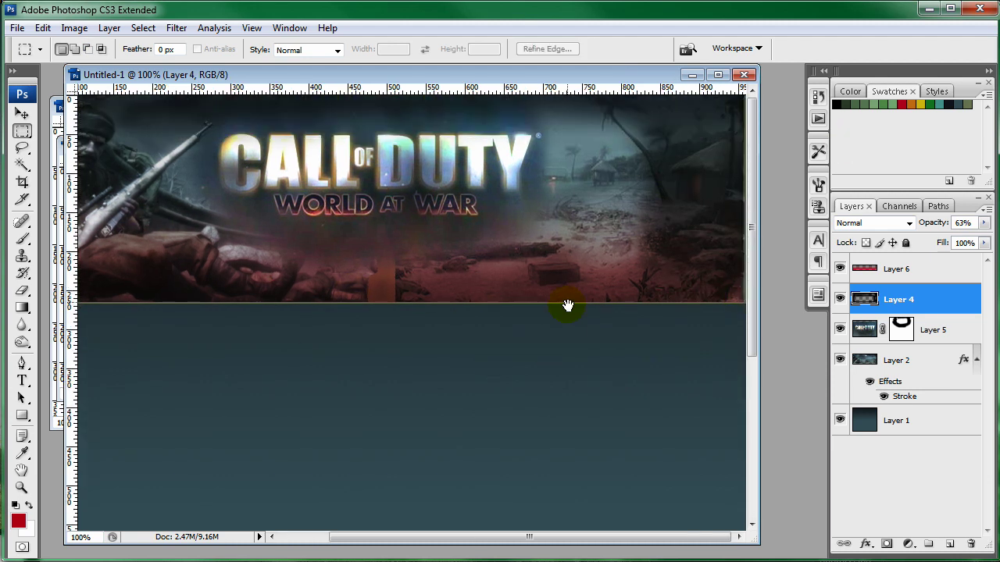
{"action": "left_click_drag", "start_coordinate": [568, 304], "coordinate": [554, 293]}
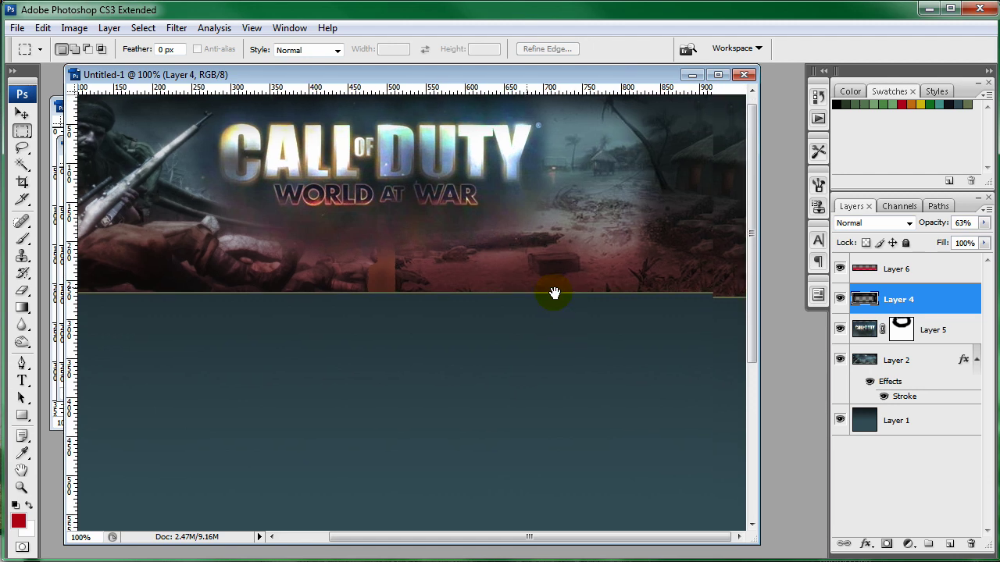
{"action": "key", "text": "ctrl+minus"}
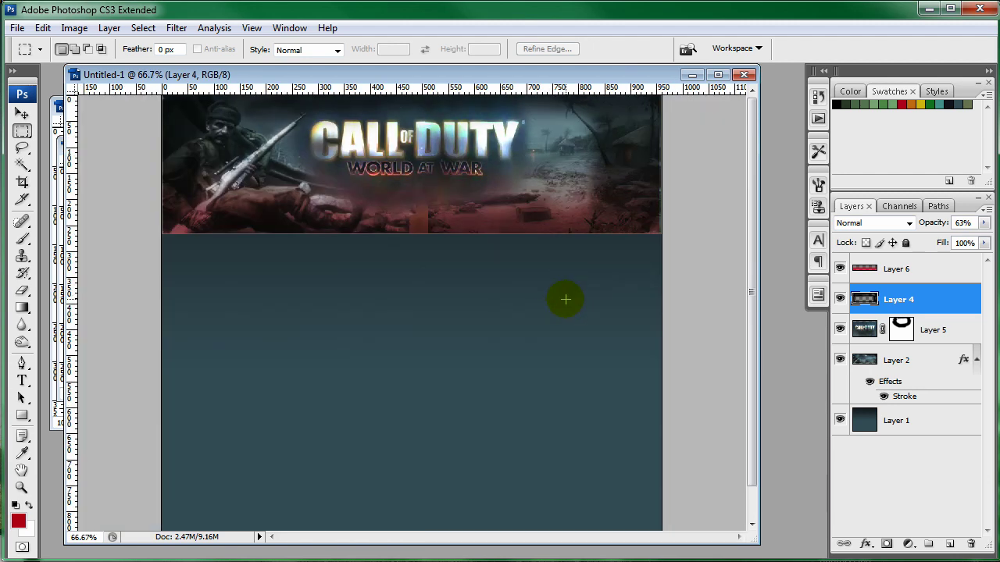